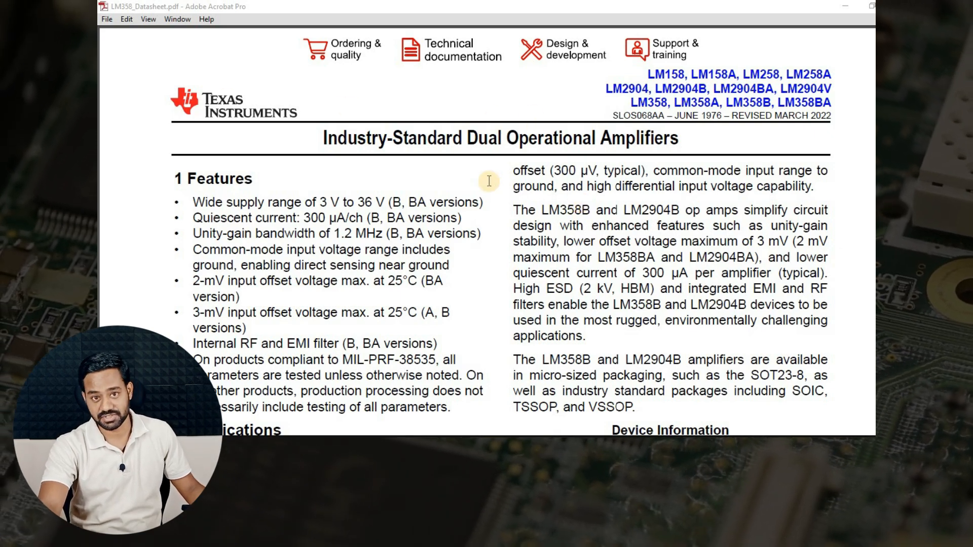
Review the LM358 datasheet's package table, family comparison and pin configuration for the PDIP and CDIP packages.
scroll(516, 213, down, 3)
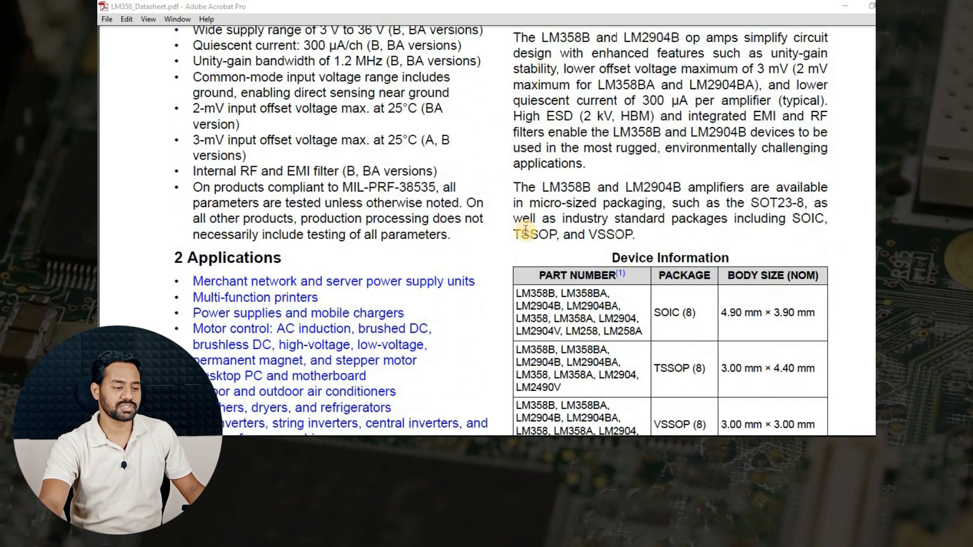
scroll(526, 231, down, 3)
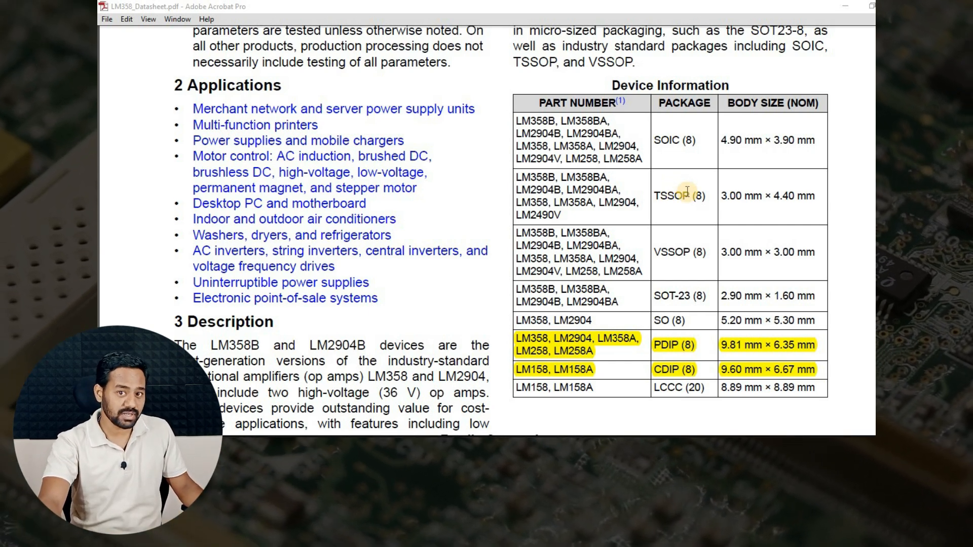
scroll(589, 192, down, 6)
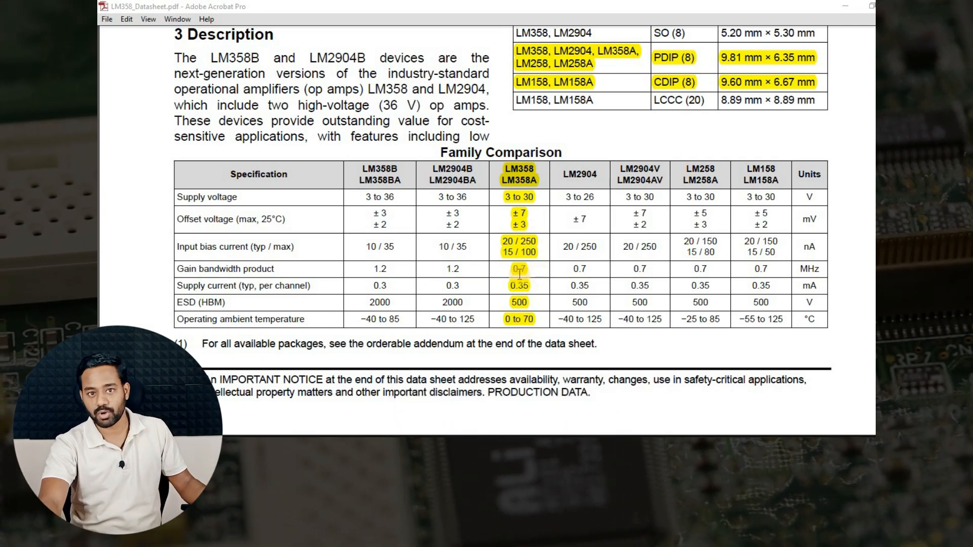
scroll(539, 272, down, 15)
scroll(450, 317, down, 15)
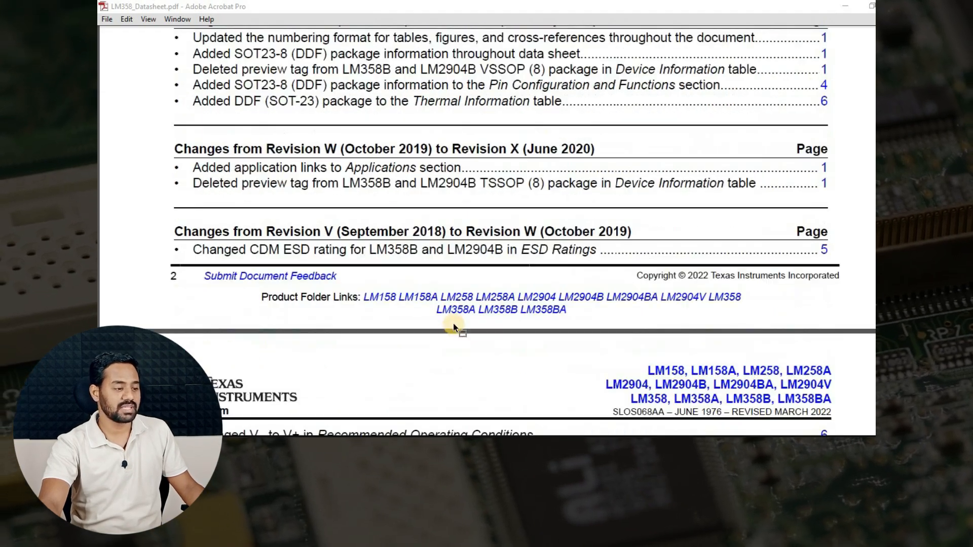
scroll(462, 320, down, 10)
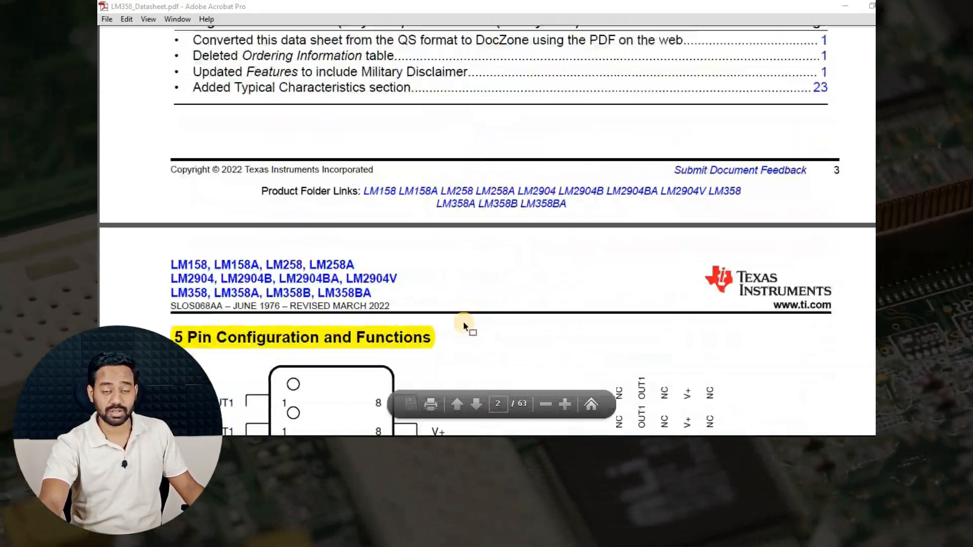
scroll(347, 249, up, 1)
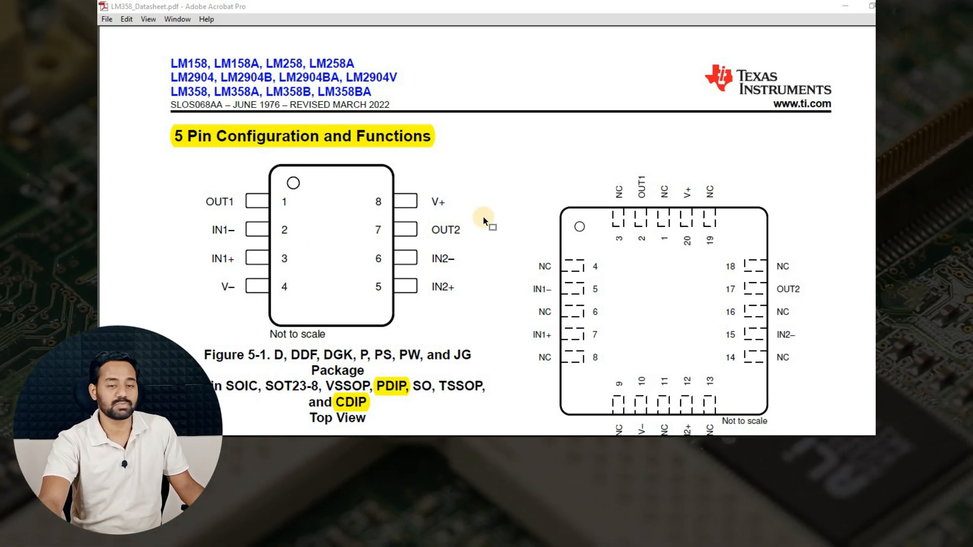
scroll(292, 257, down, 3)
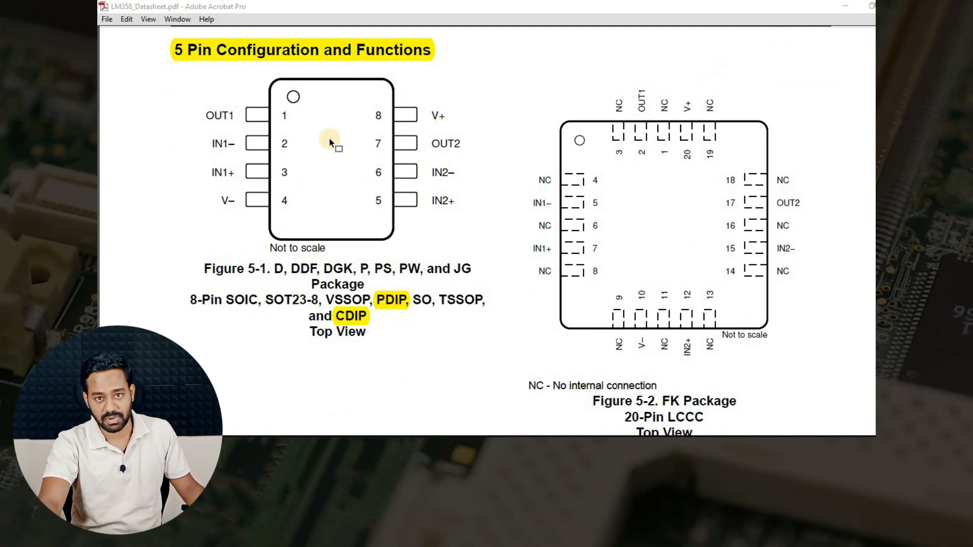
scroll(402, 213, down, 12)
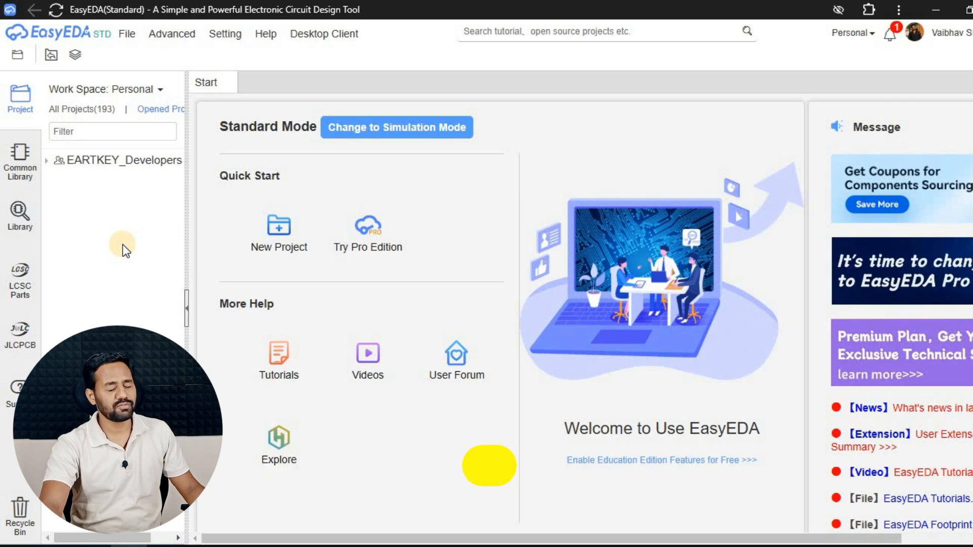
Create a new schematic symbol in EasyEDA and consult the pin configuration section of the LM358 datasheet.
click(125, 39)
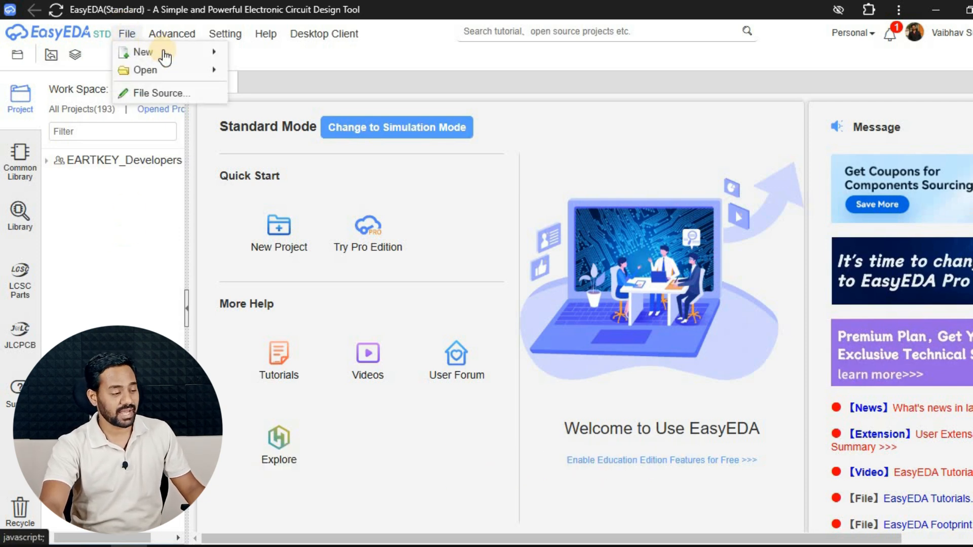
mouse_move(142, 52)
click(268, 115)
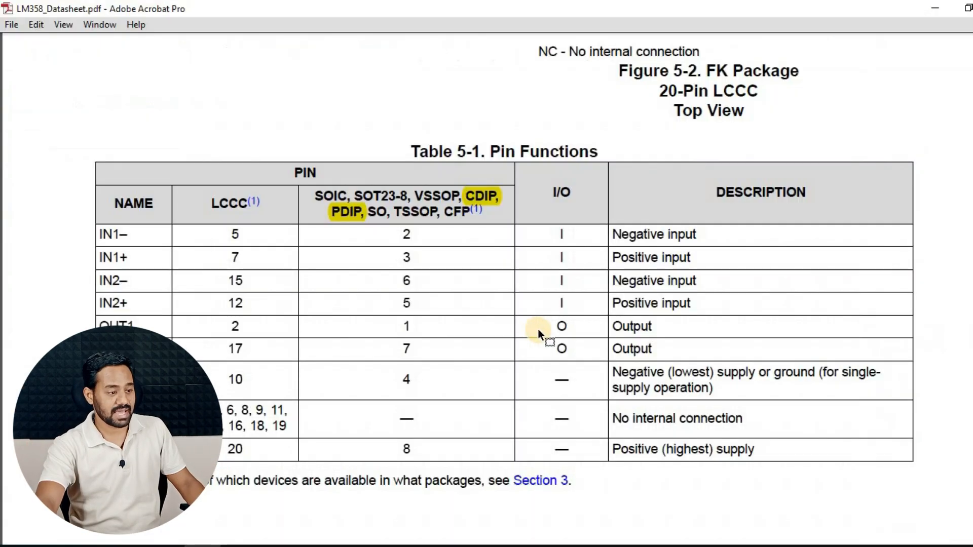
scroll(347, 233, up, 10)
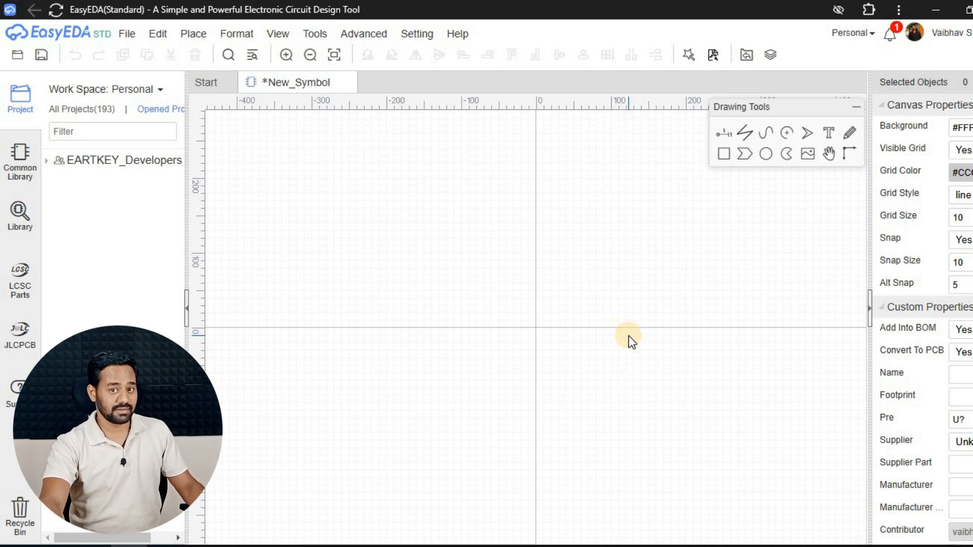
Place pins 1 and 2 one above the other on the symbol's left side, with their connection ends facing left.
click(723, 135)
scroll(483, 323, up, 7)
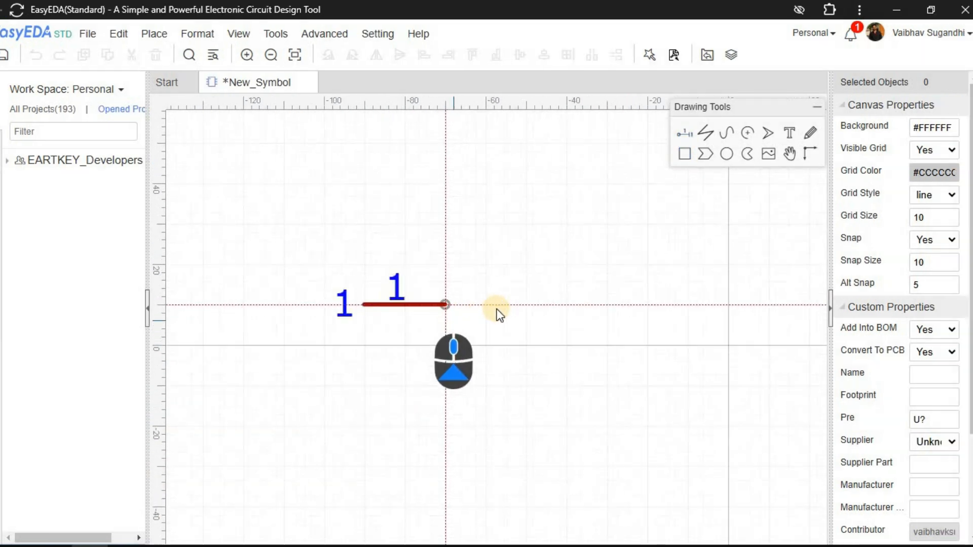
key(space)
key(space)
click(563, 298)
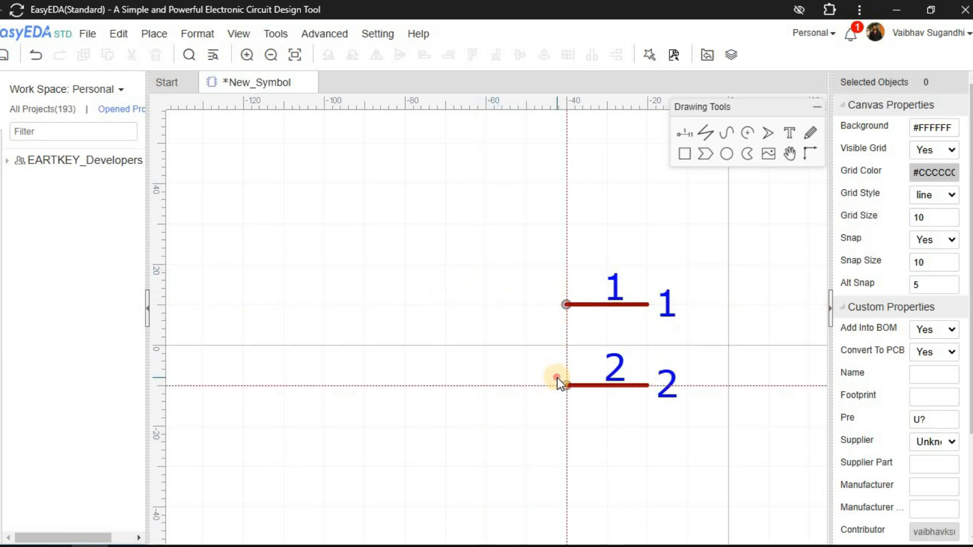
click(559, 379)
Place pin 3 on the right facing outward, pin 4 vertically above and pin 5 vertically below.
right_drag(668, 335, 439, 318)
key(space)
key(space)
click(660, 324)
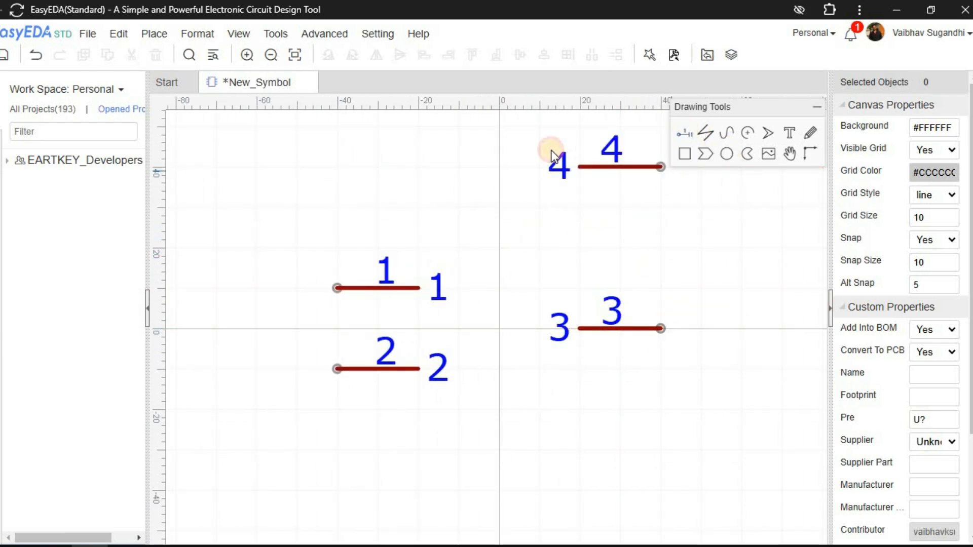
key(space)
click(545, 166)
click(538, 475)
key(Escape)
Set the length of the three horizontal pins 1, 2 and 3 to 30.
scroll(514, 304, down, 2)
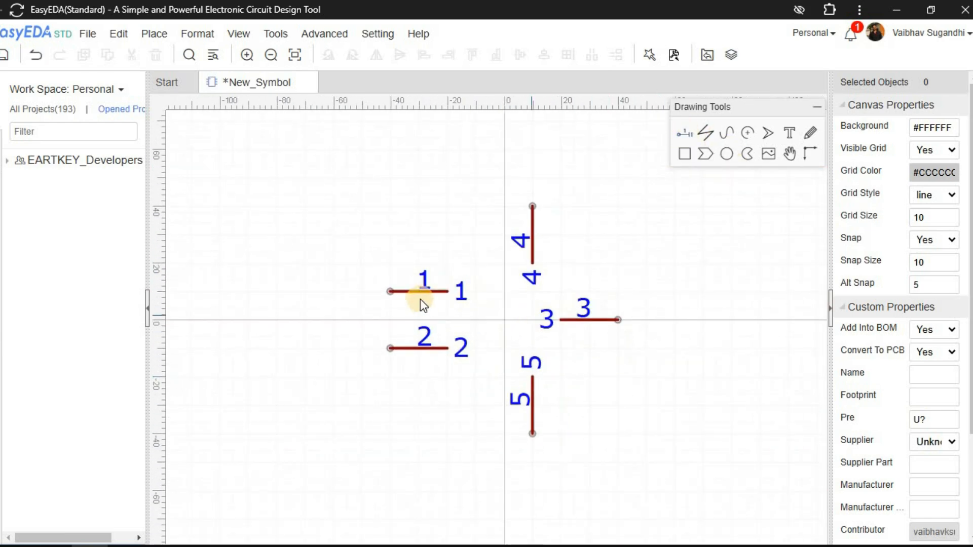
click(420, 294)
shift+click(461, 348)
shift+click(582, 319)
double_click(933, 240)
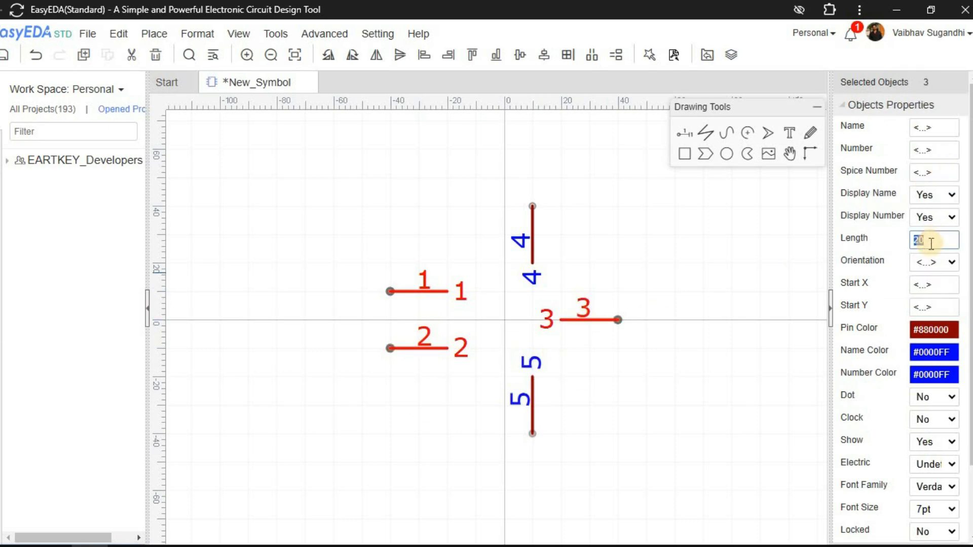
text(30)
click(566, 336)
Move pins 1 and 2 outward to Start X -50 and pin 3 to Start X 50.
scroll(563, 327, up, 2)
mouse_move(577, 332)
mouse_down()
mouse_move(603, 336)
mouse_move(583, 332)
mouse_up()
scroll(552, 331, down, 1)
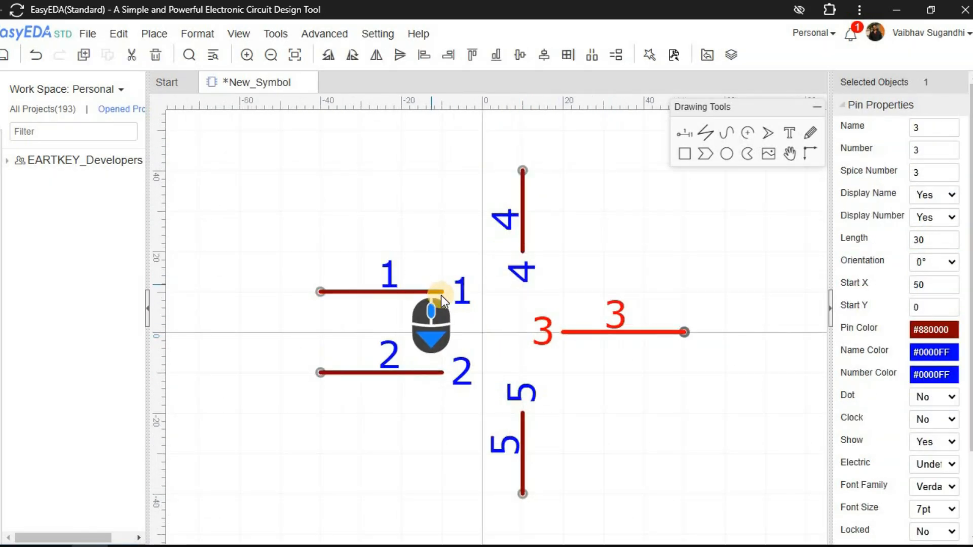
drag(437, 293, 428, 326)
right_drag(428, 378, 485, 276)
scroll(485, 275, up, 1)
drag(485, 273, 434, 277)
scroll(493, 299, down, 1)
Set the canvas snap size and grid size to 5.
right_drag(597, 308, 521, 362)
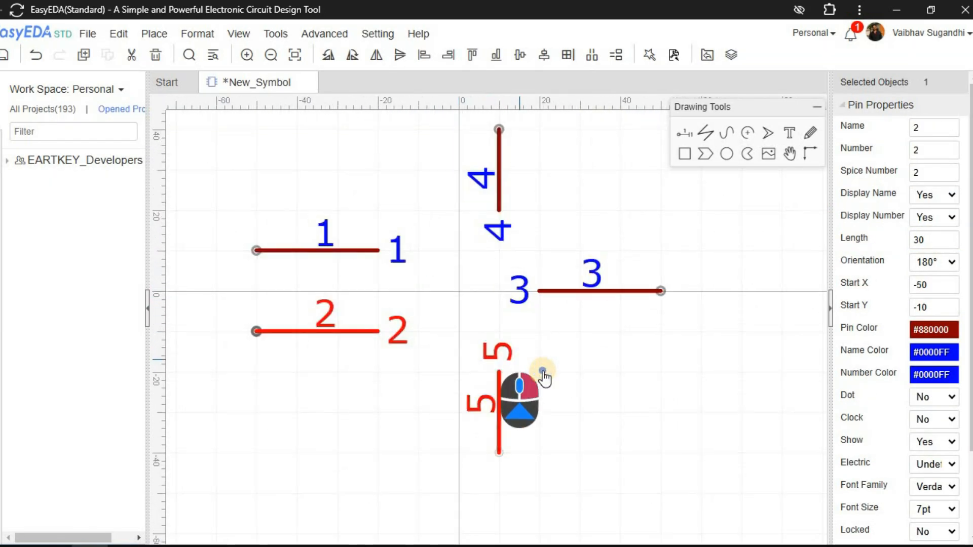
right_click(534, 254)
right_drag(449, 282, 443, 207)
click(502, 303)
scroll(597, 282, down, 1)
right_drag(597, 282, 522, 278)
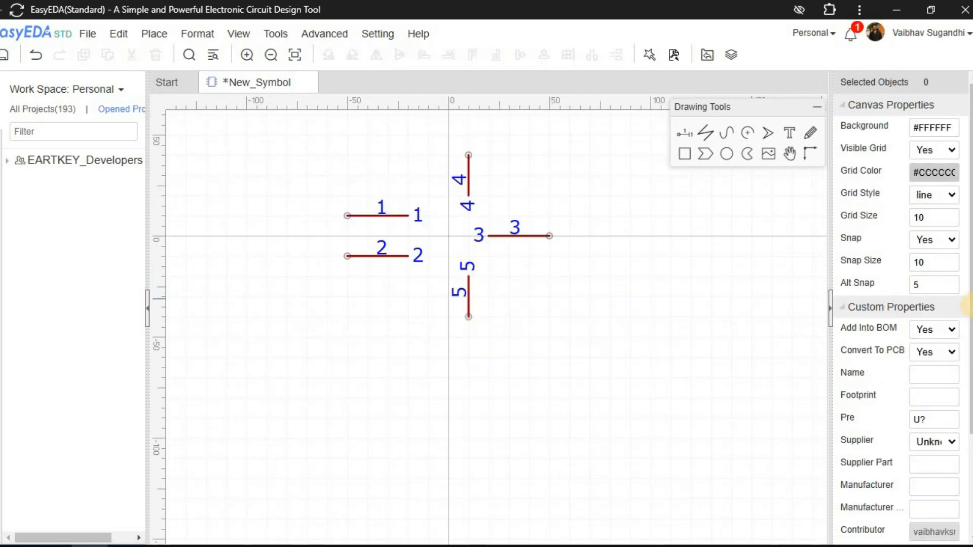
double_click(928, 263)
text(5)
double_click(927, 218)
text(5)
Set the canvas grid size and snap size to 10 and move vertical pins 4 and 5 outward by 10.
right_drag(471, 245, 539, 349)
scroll(539, 314, up, 1)
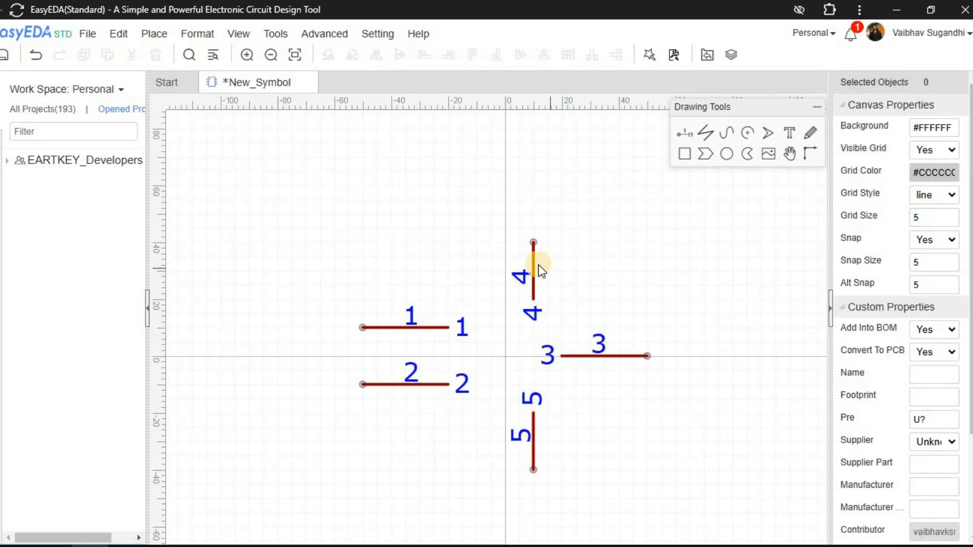
double_click(926, 263)
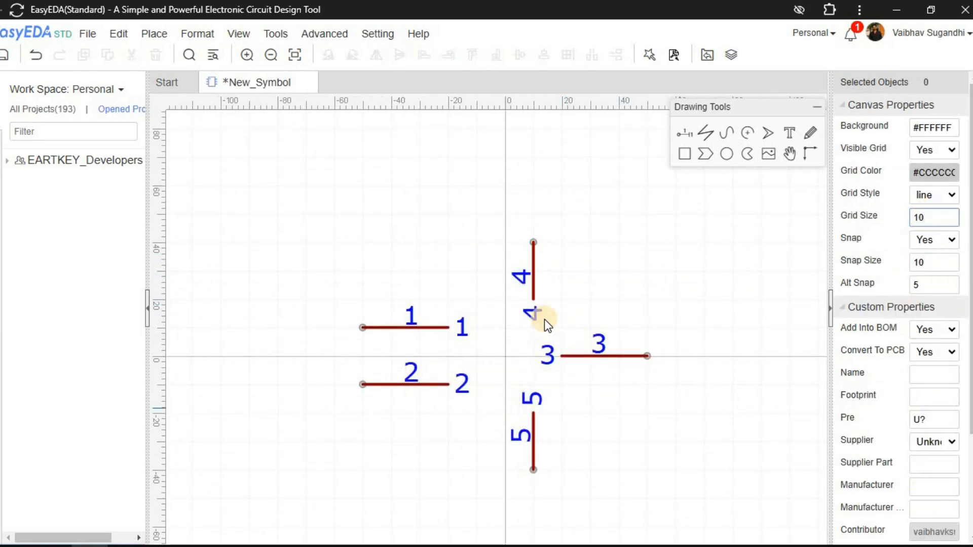
drag(544, 320, 544, 291)
drag(532, 434, 532, 463)
Activate the polyline tool and set both the snap size and grid size to 5.
click(706, 135)
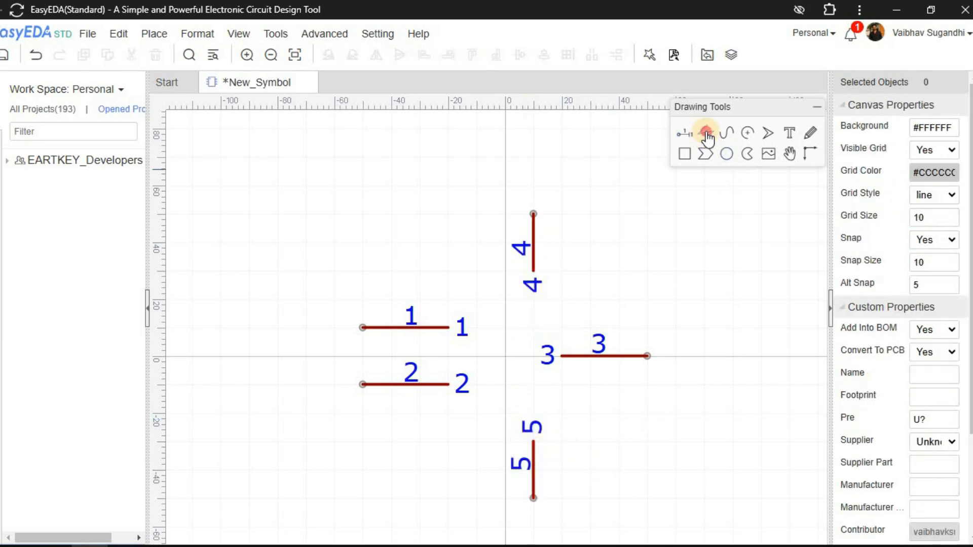
scroll(451, 273, up, 3)
scroll(471, 341, down, 4)
scroll(471, 341, up, 1)
double_click(927, 261)
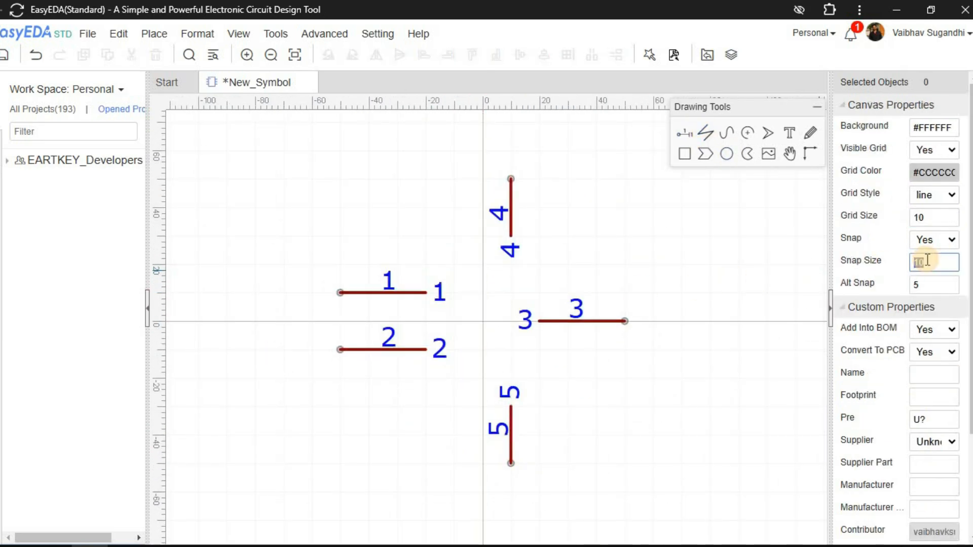
double_click(931, 217)
text(5)
Draw a closed triangular op-amp body through (-20, 25), (-20, -25) and (20, 0), touching the inner ends of the horizontal pins.
scroll(424, 263, up, 2)
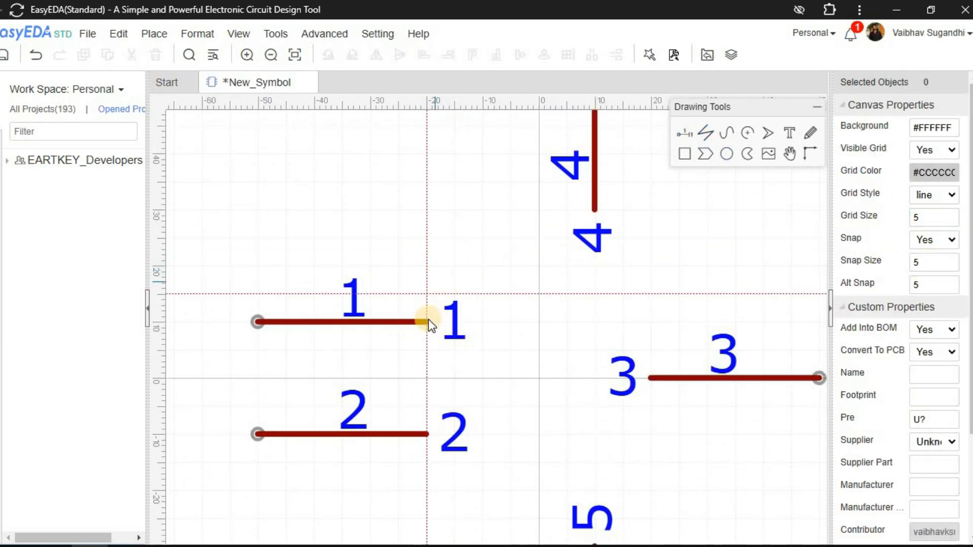
click(429, 246)
click(467, 324)
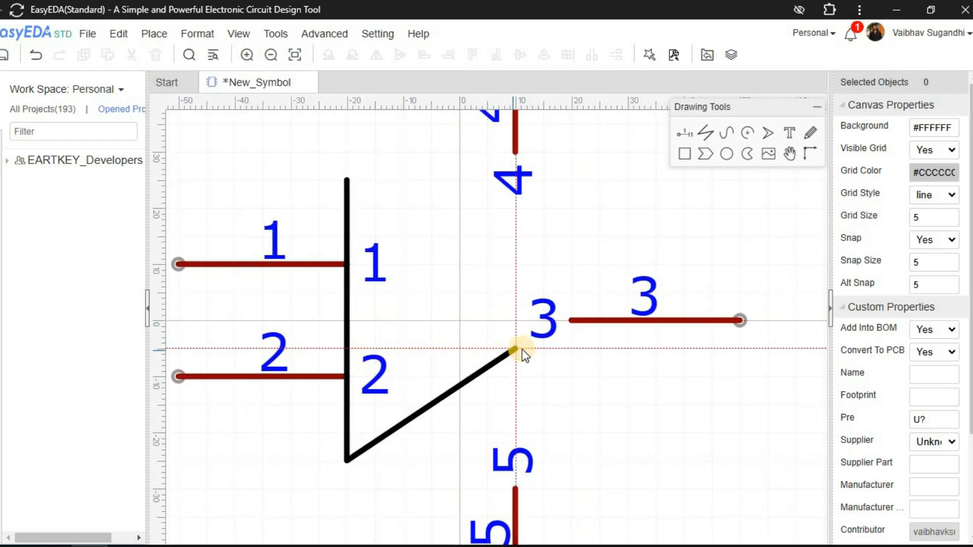
click(577, 318)
click(350, 176)
right_click(351, 176)
Set the triangle's stroke width to 2 and its stroke color to #880000.
click(432, 233)
click(933, 150)
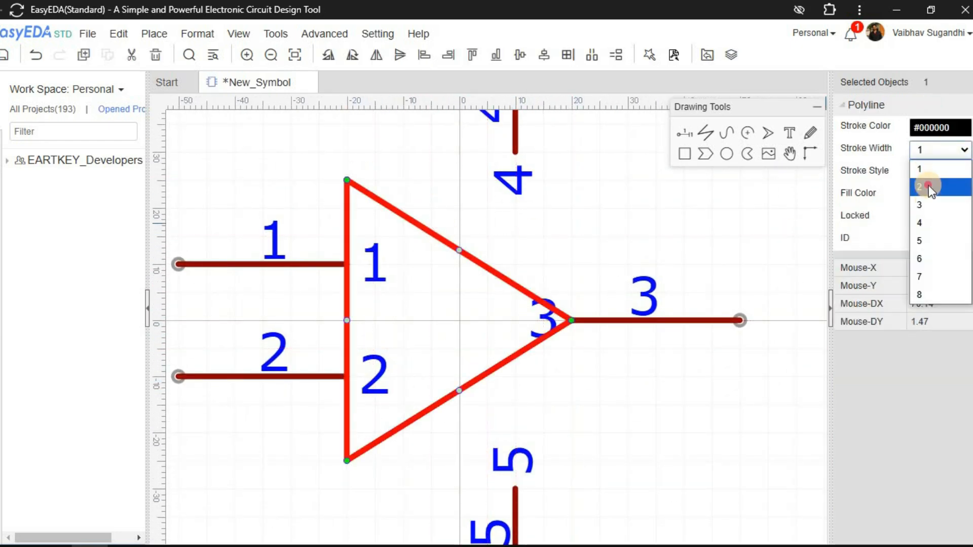
click(929, 187)
click(931, 127)
double_click(840, 146)
text(880000)
click(920, 146)
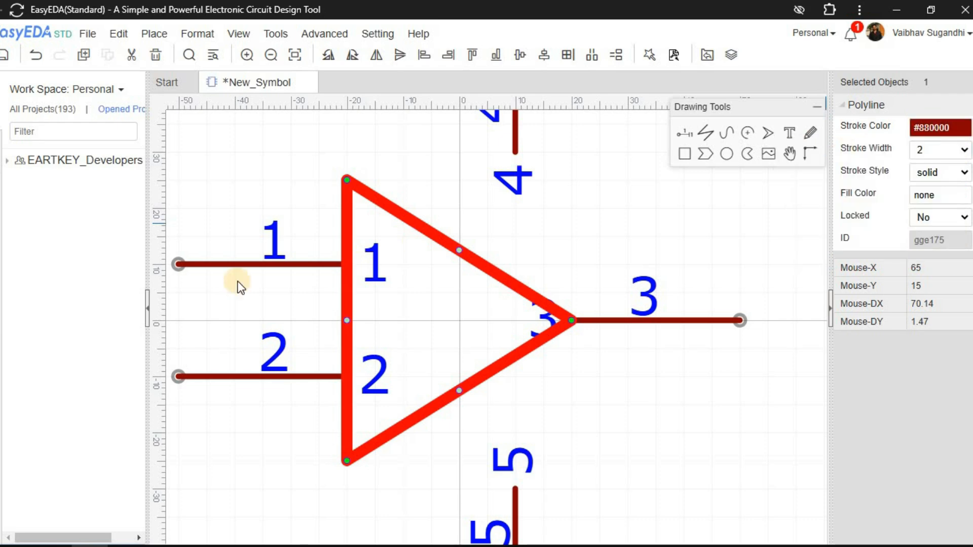
Using the datasheet's pin functions table, name the upper-left pin IN1- and number it 2.
click(561, 215)
scroll(561, 215, down, 3)
right_drag(508, 261, 667, 178)
scroll(504, 234, up, 1)
click(505, 233)
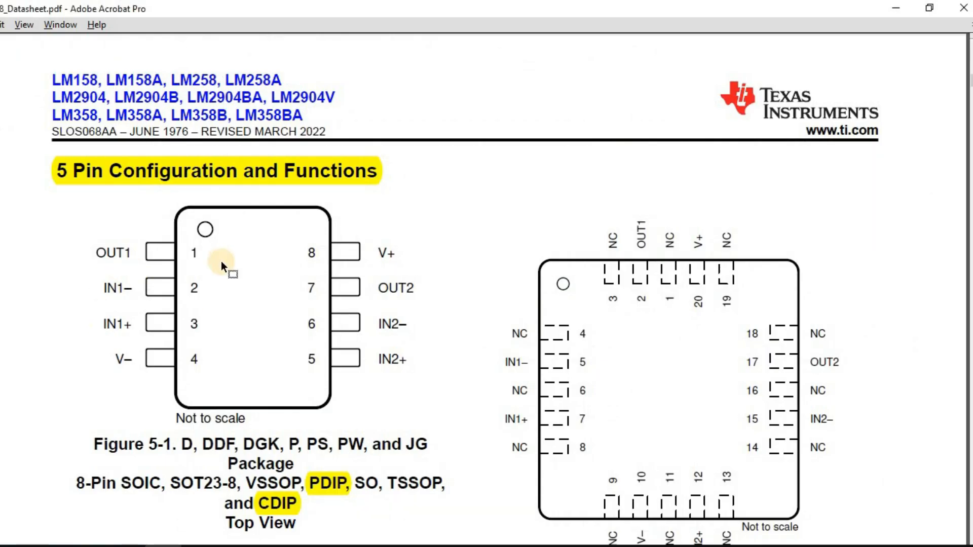
scroll(211, 250, down, 10)
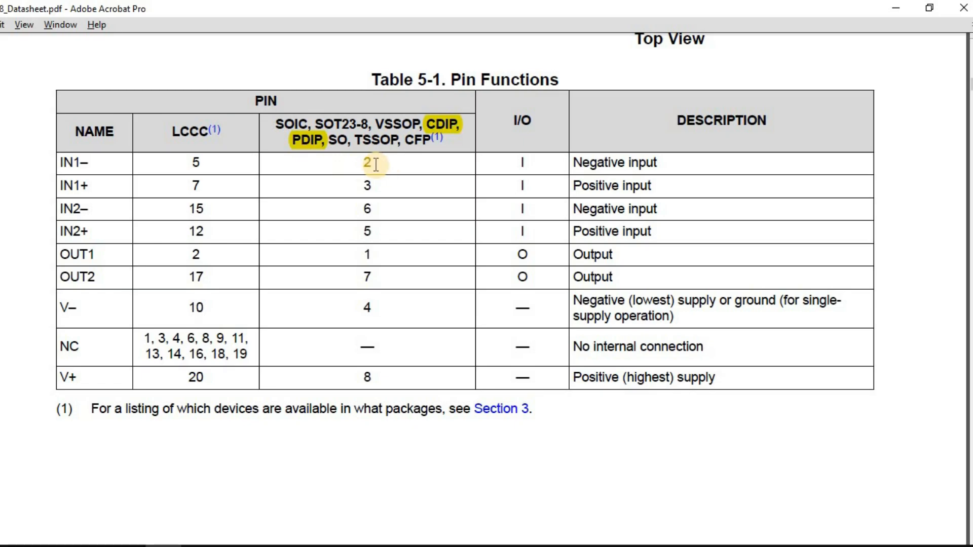
double_click(939, 129)
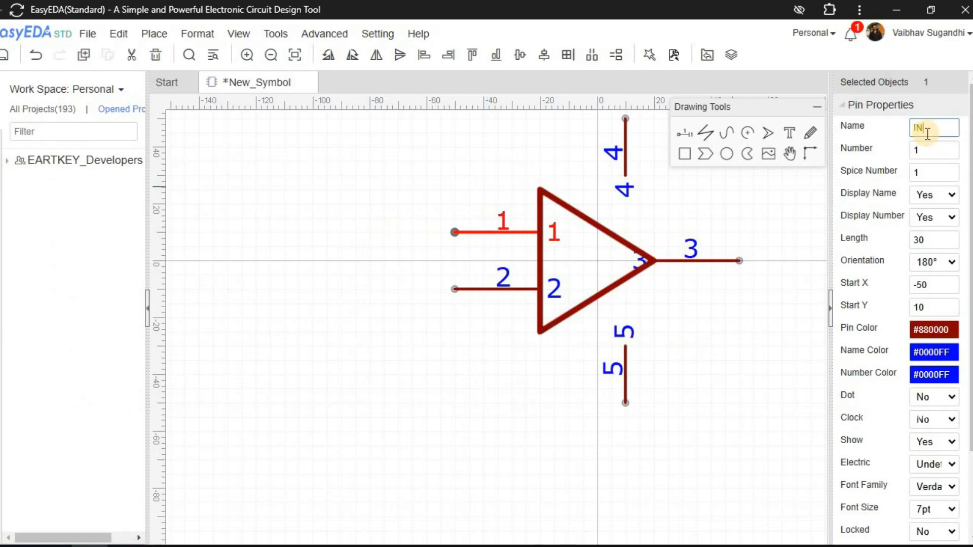
text(IN1-)
key(Tab)
text(2)
Set the IN1- pin's electric type to Input, then move its name below the pin line and its number slightly left.
scroll(959, 204, down, 2)
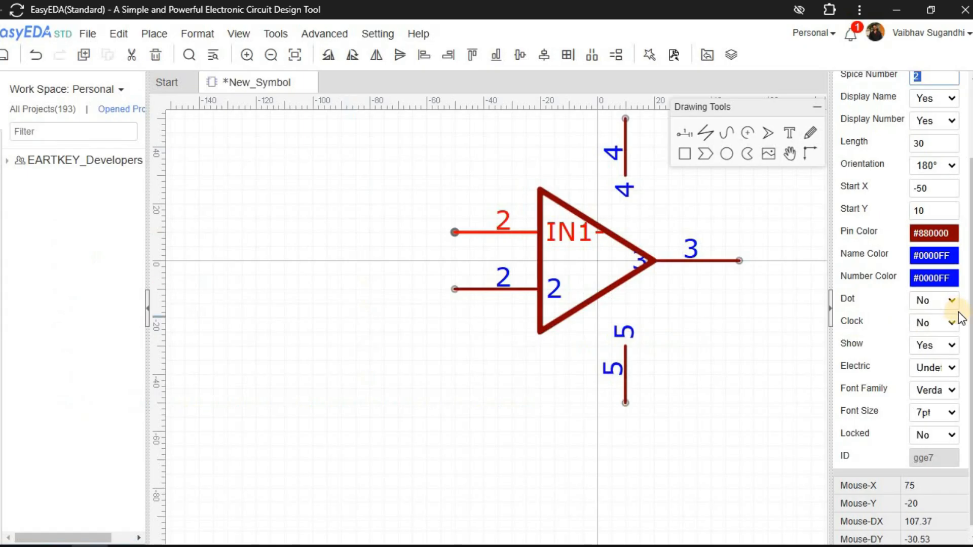
scroll(958, 312, down, 1)
click(944, 356)
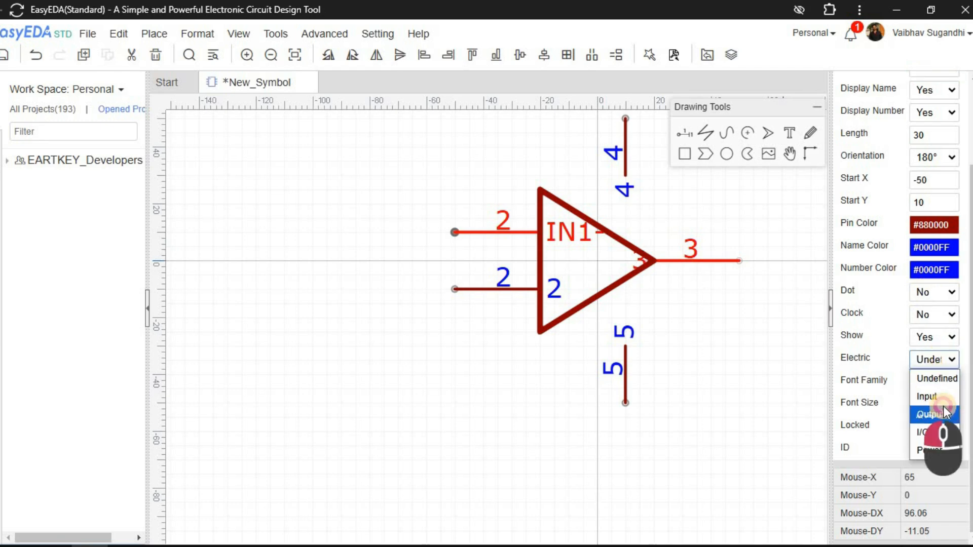
click(931, 396)
click(463, 359)
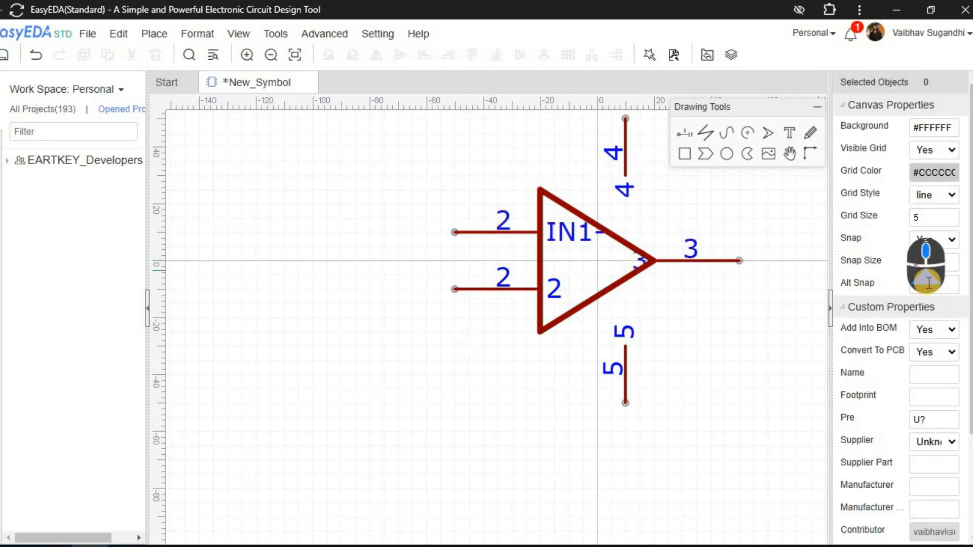
drag(566, 233, 482, 247)
click(490, 220)
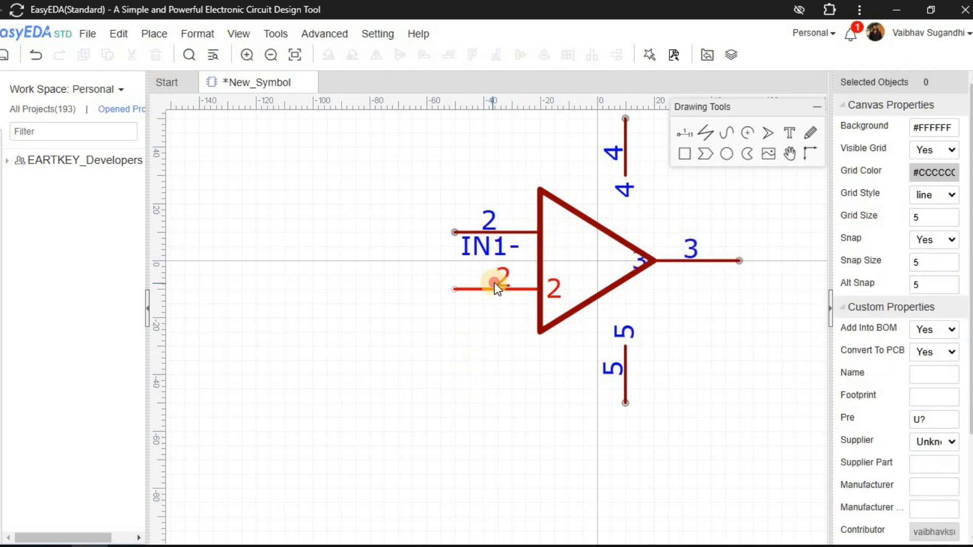
Name the lower-left pin IN1+ and number it 3, following the datasheet's pin functions table.
click(494, 286)
double_click(930, 128)
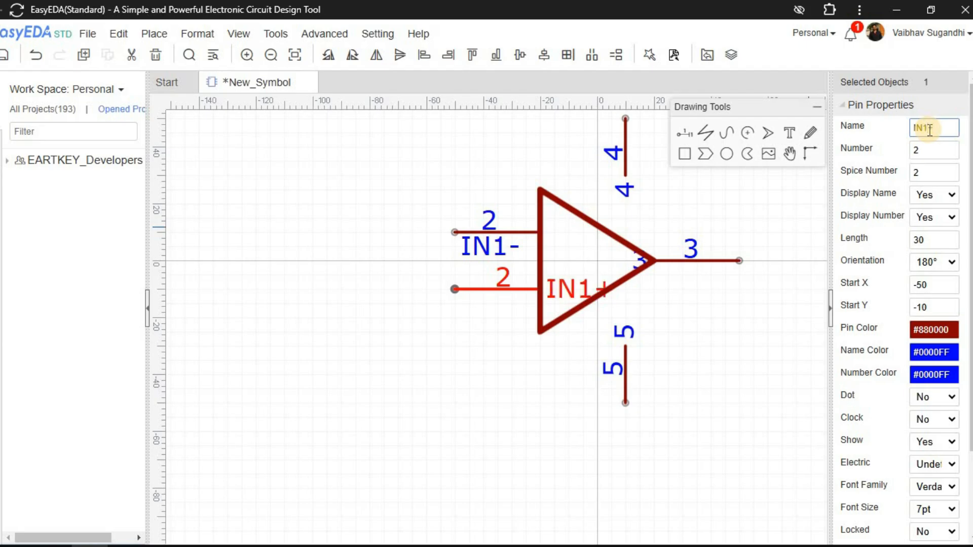
key(alt+Tab)
drag(361, 186, 558, 199)
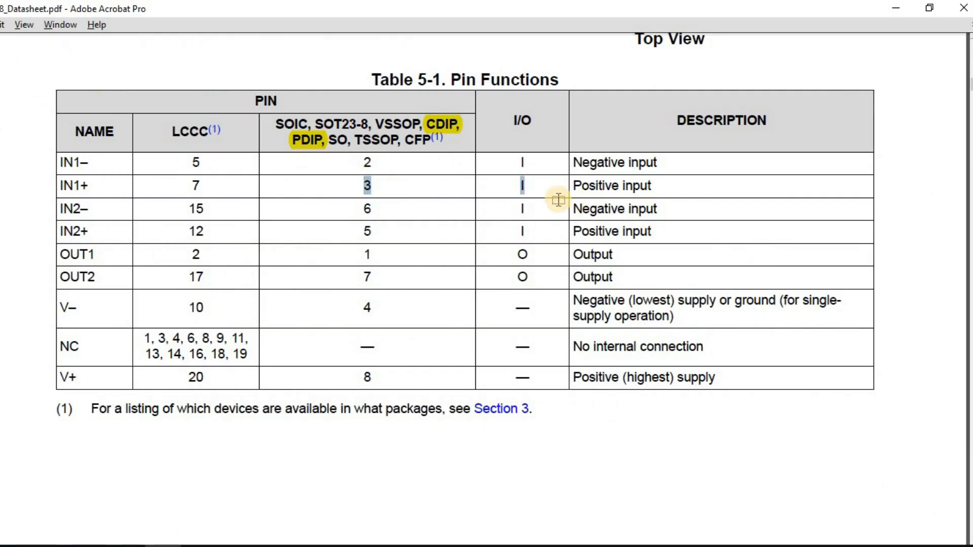
key(alt+Tab)
Set the IN1+ pin's electric type to Input, and move its name below the pin line and its number slightly left.
scroll(939, 399, down, 2)
click(934, 359)
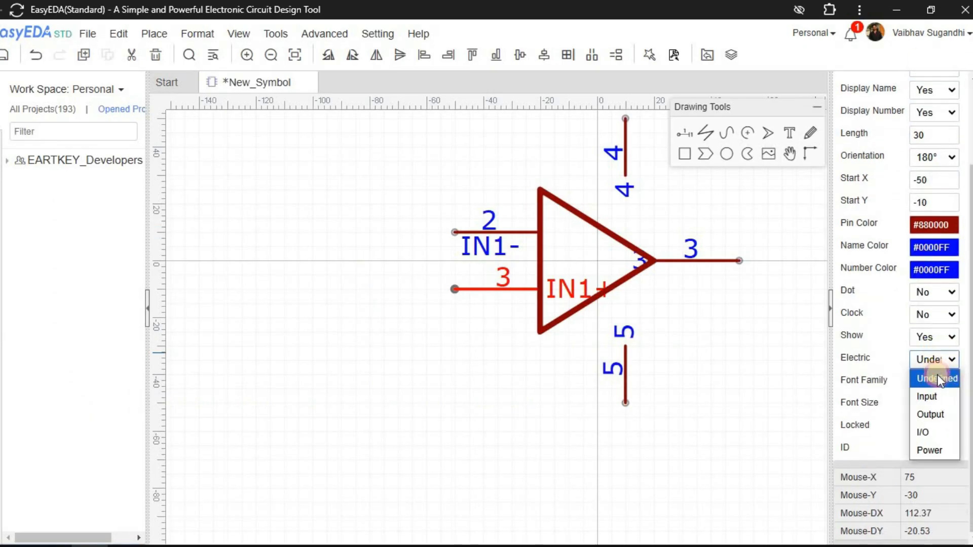
click(930, 393)
drag(547, 289, 485, 303)
drag(501, 280, 488, 280)
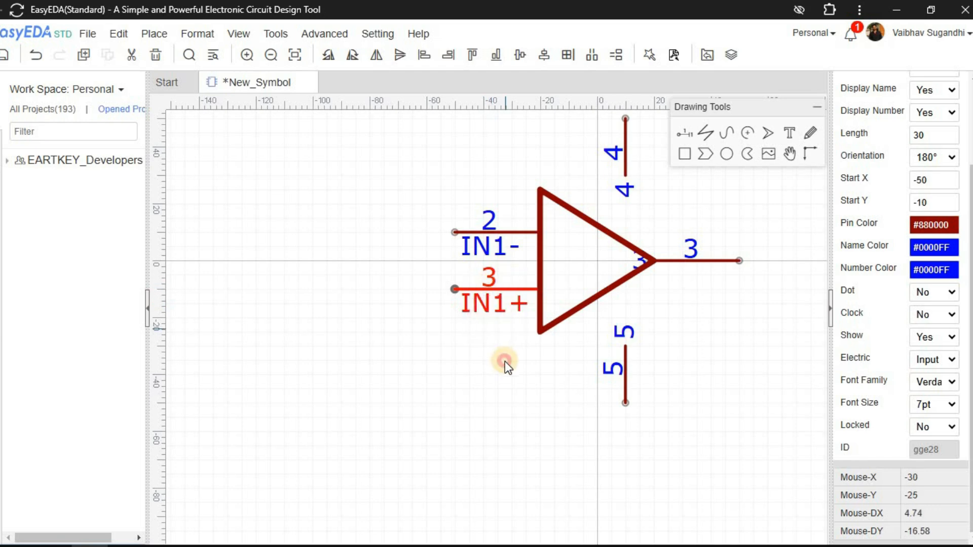
Name the output pin at the triangle's tip OUT1 and number it 1, following the datasheet's pin functions table.
right_drag(505, 361, 376, 354)
click(557, 248)
double_click(946, 128)
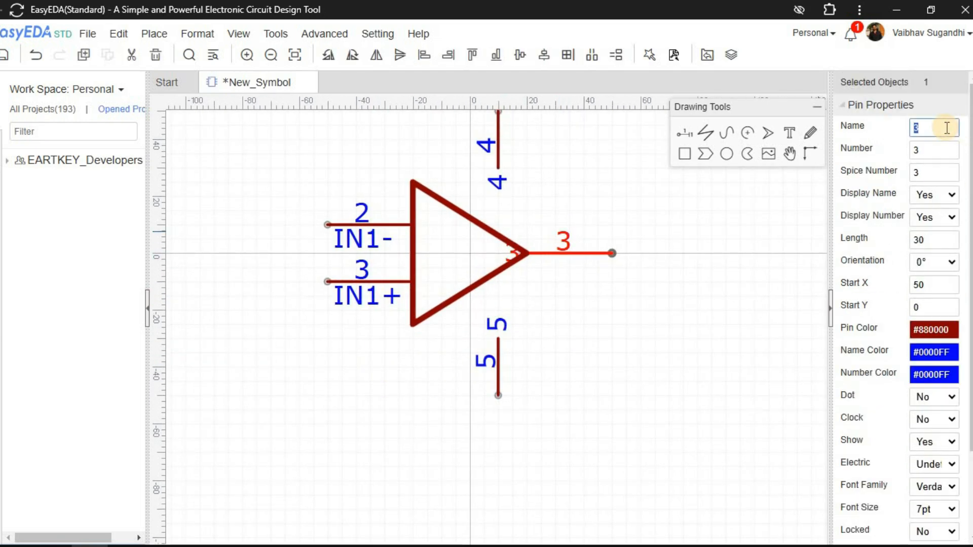
key(alt+Tab)
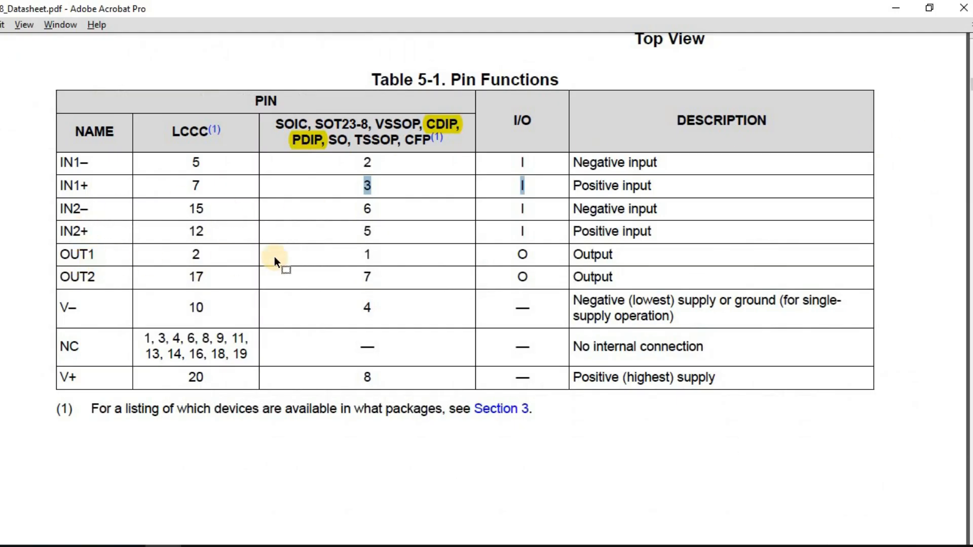
key(alt+Tab)
text(1)
Set the OUT1 pin's electric type to Output and move its name below the pin line.
scroll(934, 400, down, 2)
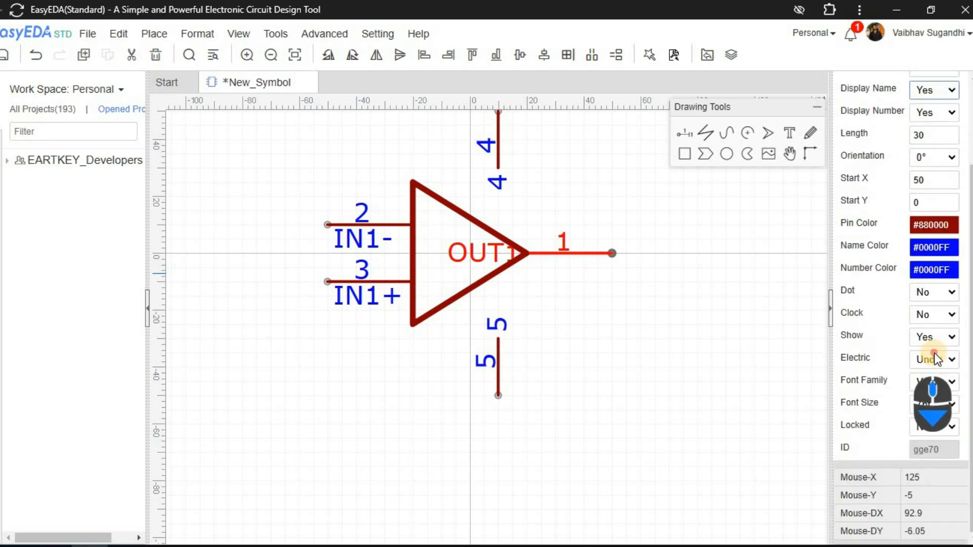
click(934, 361)
click(929, 412)
drag(551, 278, 566, 274)
scroll(565, 246, up, 3)
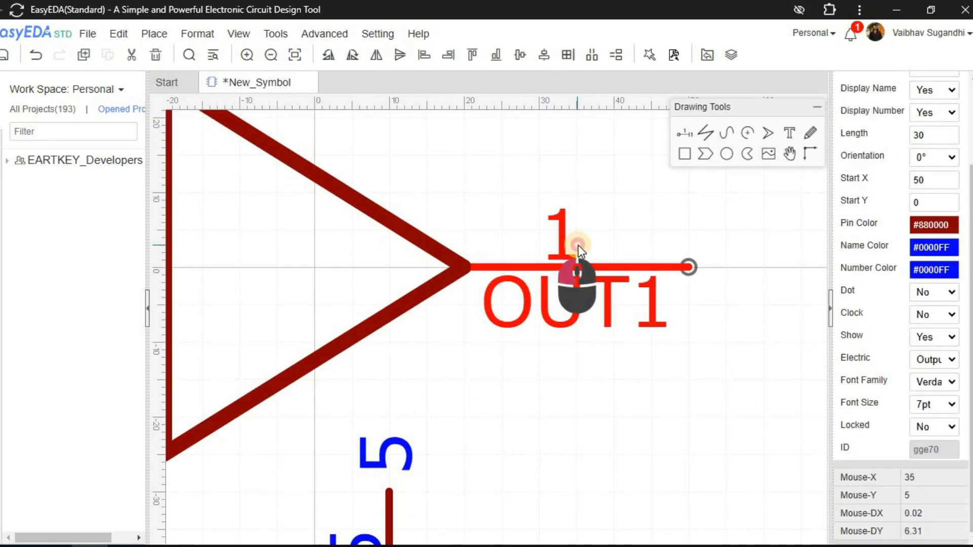
Name the vertical pin above the triangle VCC and set its number and spice number to 8.
scroll(549, 245, down, 3)
right_drag(570, 166, 610, 244)
click(529, 223)
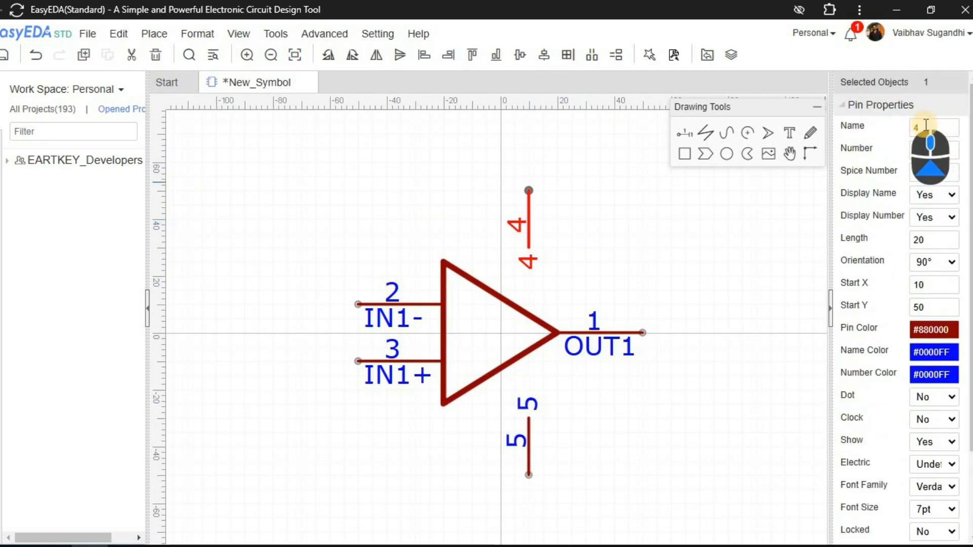
double_click(925, 127)
text(V)
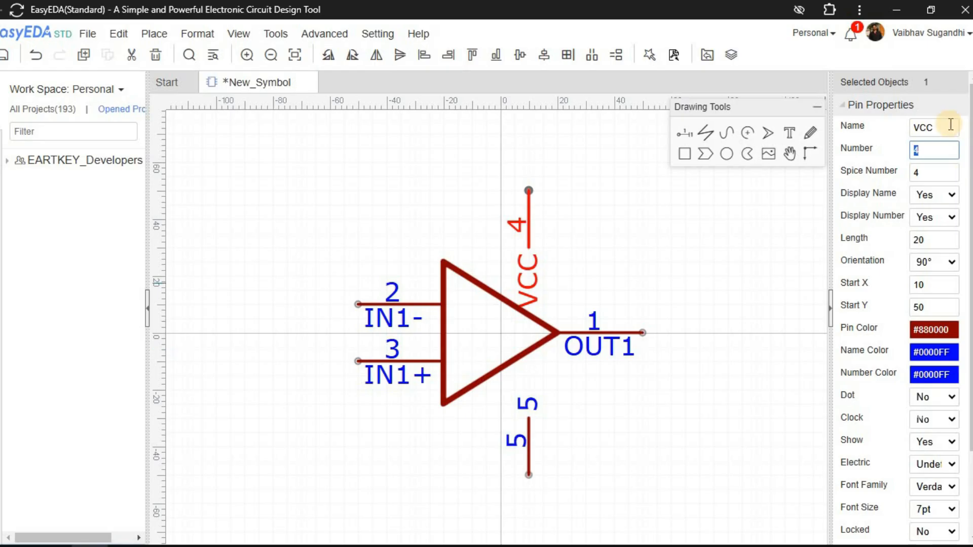
text(8)
key(Tab)
text(8)
Set the VCC pin's electric type to Power.
scroll(937, 361, down, 2)
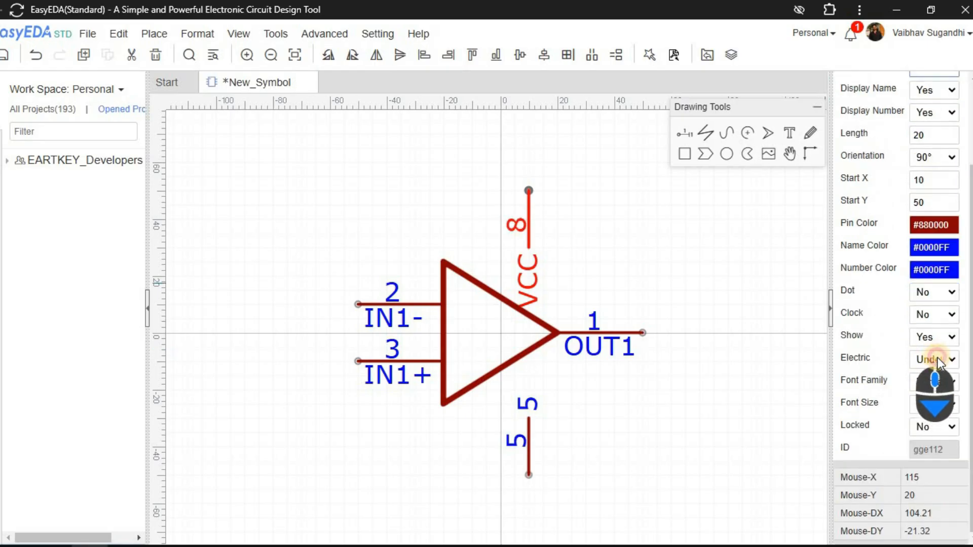
click(937, 361)
click(932, 454)
click(603, 448)
Set the VCC pin's length to 25 and place its name alongside the right of the pin line.
click(527, 218)
scroll(932, 225, up, 2)
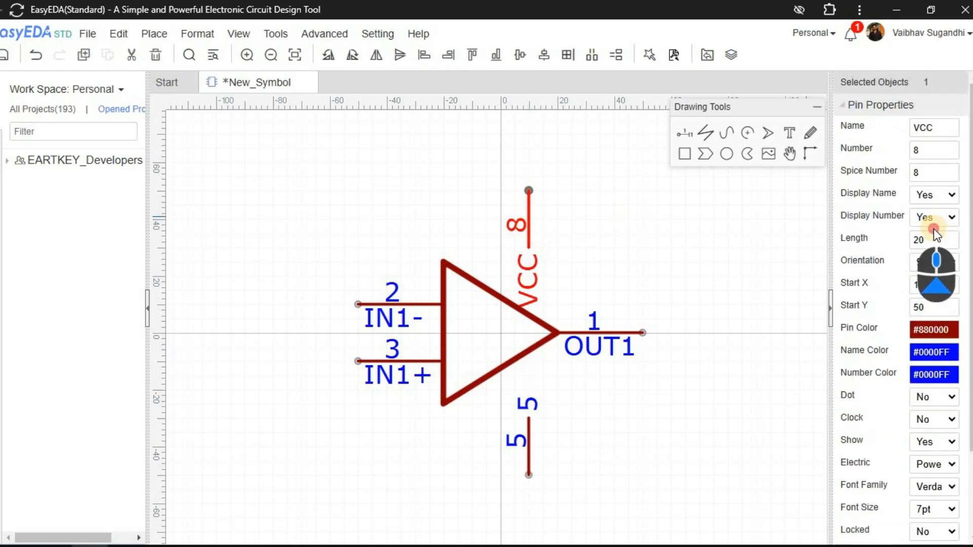
double_click(934, 237)
text(25)
drag(527, 287, 550, 240)
click(506, 211)
scroll(505, 211, up, 5)
click(595, 288)
scroll(583, 242, down, 5)
Name the vertical pin below the triangle GND and number it 4, as the datasheet lists for V–.
right_drag(579, 225, 514, 213)
scroll(560, 284, up, 2)
right_drag(544, 502, 541, 264)
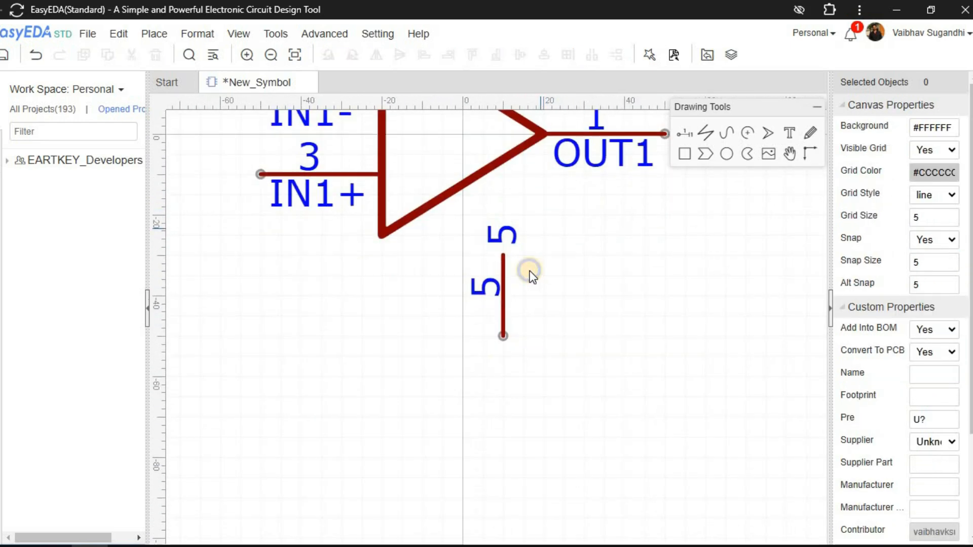
click(503, 279)
click(928, 125)
text(GND)
key(Tab)
key(alt+Tab)
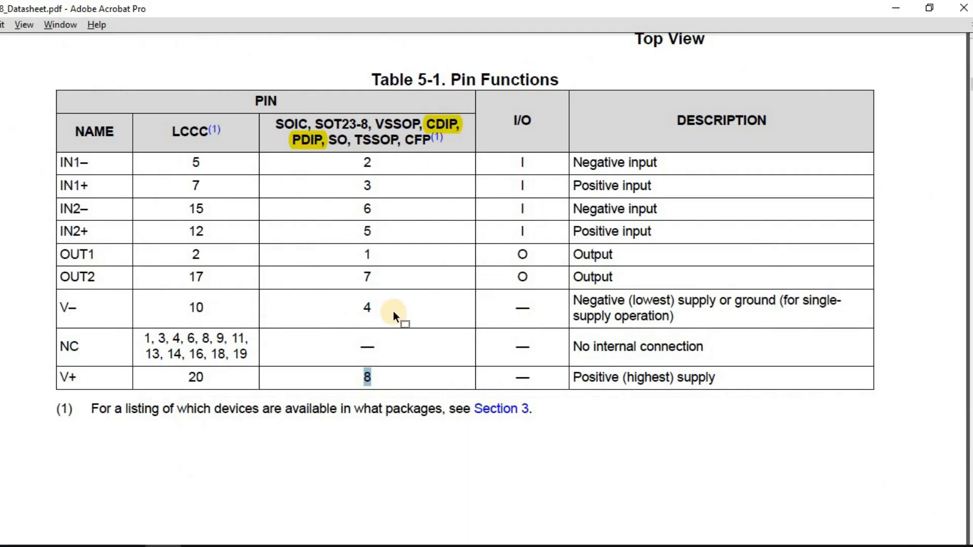
key(alt+Tab)
text(4)
Set the GND pin's electric type to Power and move its name to the right of the pin line.
scroll(920, 381, down, 2)
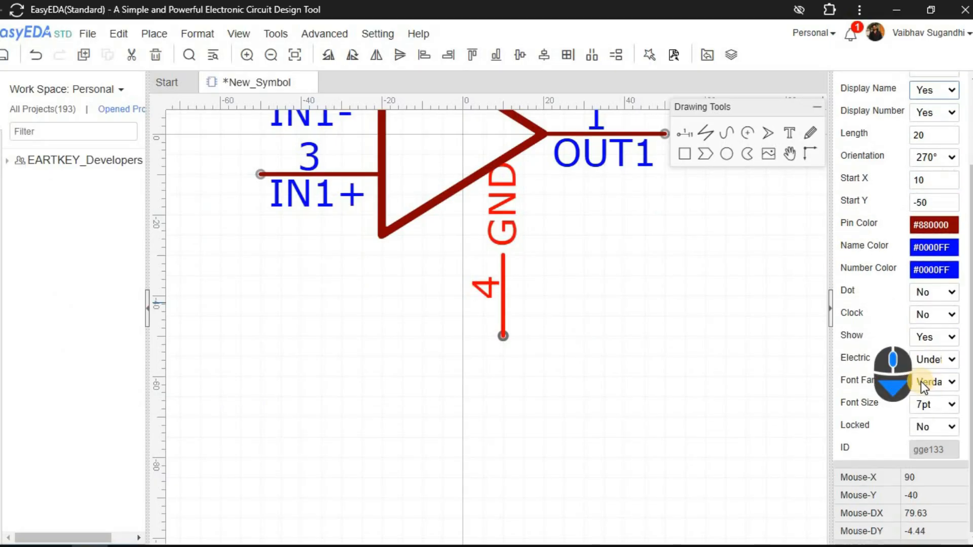
click(934, 359)
click(929, 450)
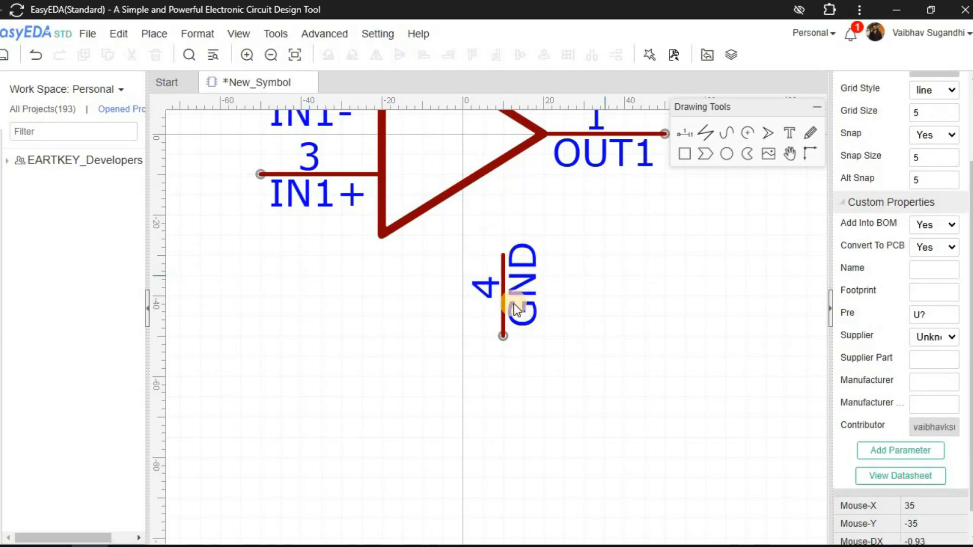
Set the GND pin's length to 25 and shift its name and number slightly down along the pin line.
scroll(941, 203, up, 3)
double_click(919, 239)
text(25)
click(554, 282)
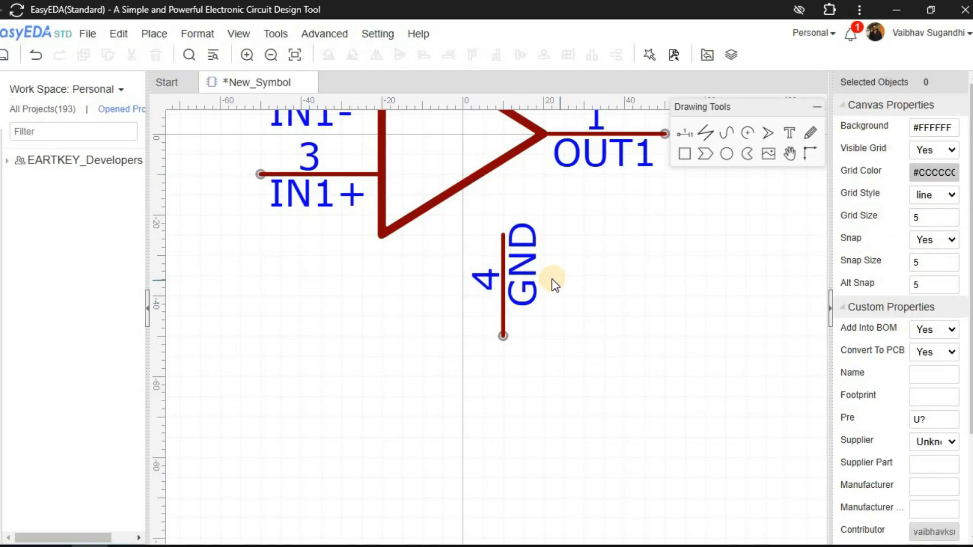
scroll(553, 278, up, 5)
click(376, 276)
scroll(471, 301, down, 5)
right_drag(539, 257, 558, 327)
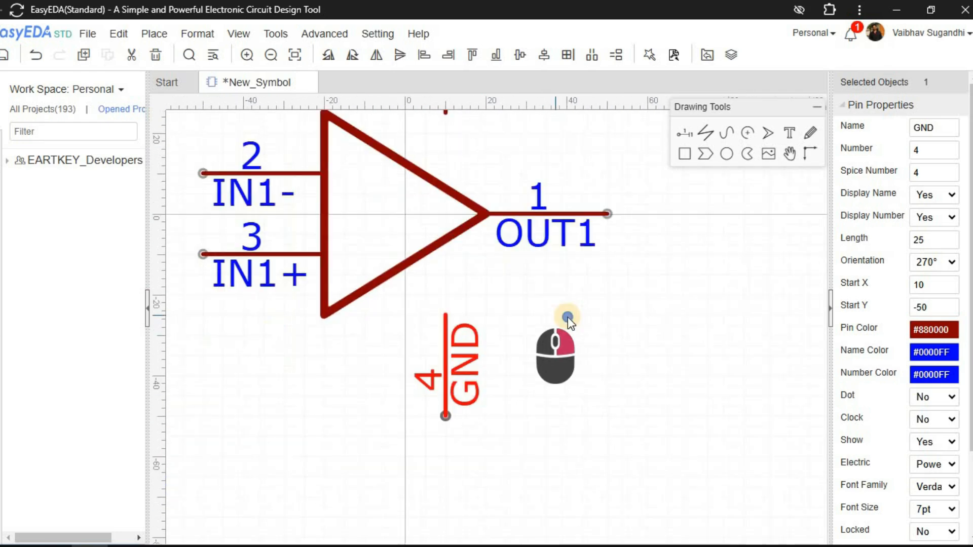
Set the canvas grid size and snap size to 10 and move the GND pin's start point to (0, -40) beneath the triangle.
right_drag(480, 280, 502, 341)
double_click(921, 263)
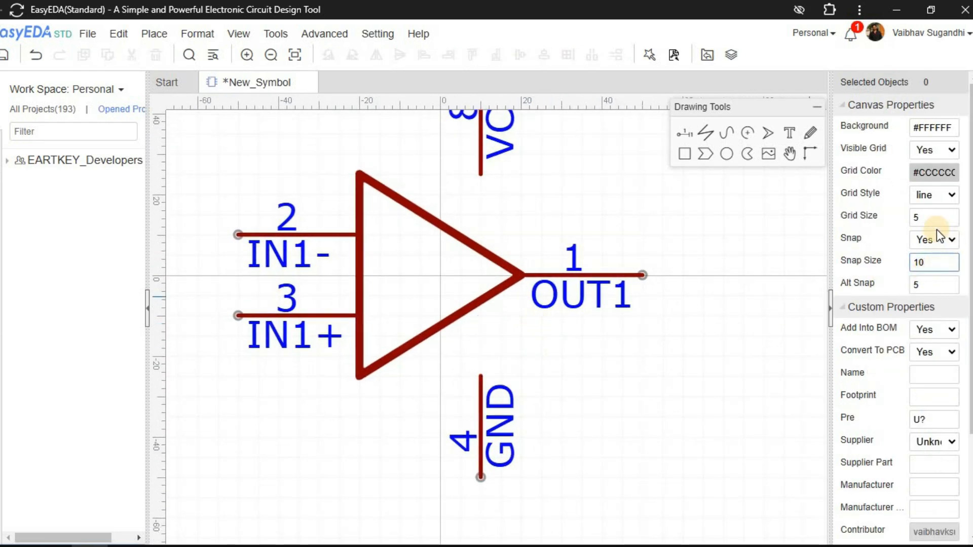
click(480, 377)
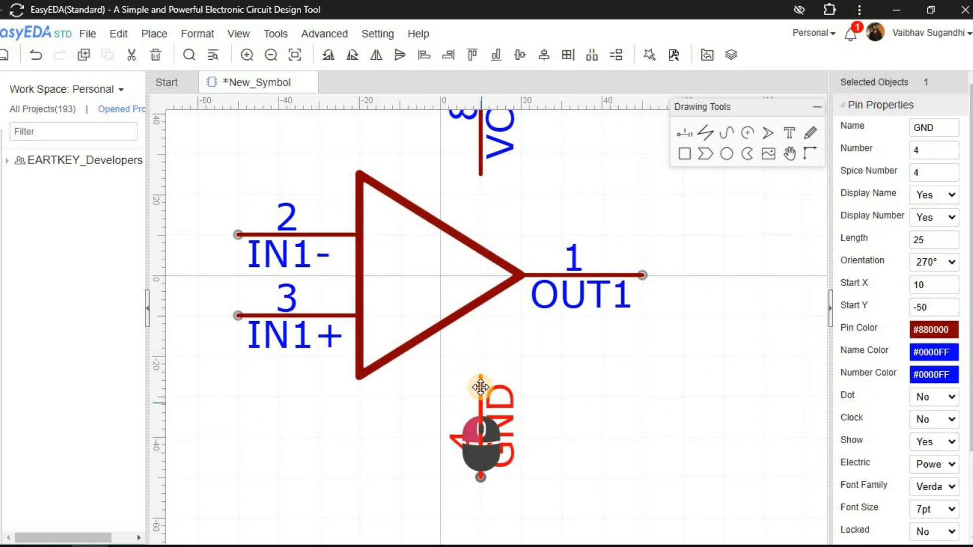
drag(480, 388, 479, 327)
click(593, 369)
click(479, 361)
click(611, 350)
scroll(608, 349, down, 2)
scroll(583, 363, up, 2)
drag(525, 364, 491, 406)
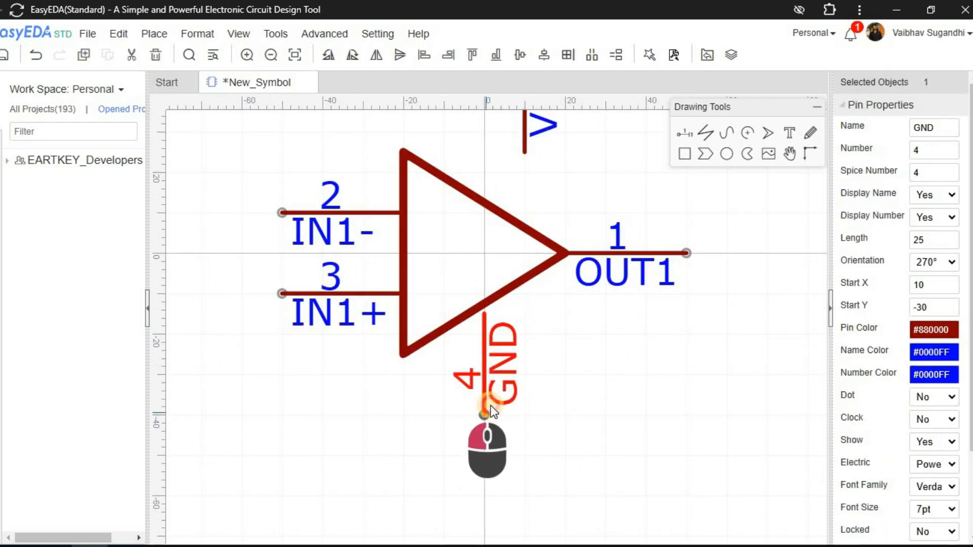
Move the VCC pin's start point to (0, 40), vertically in line with the GND pin.
right_drag(608, 307, 616, 346)
drag(528, 181, 492, 218)
scroll(591, 213, down, 2)
right_drag(587, 217, 531, 305)
scroll(581, 288, up, 2)
right_drag(581, 288, 521, 287)
Extend the VCC pin to a length of 27 so it meets the triangle's upper edge.
click(465, 205)
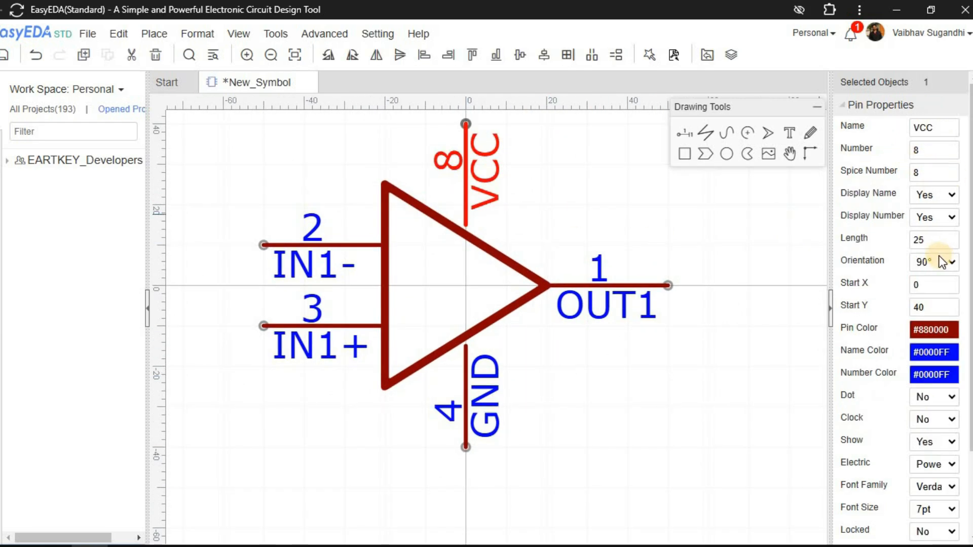
drag(938, 240, 913, 238)
text(26)
key(Return)
double_click(921, 242)
text(27)
key(Return)
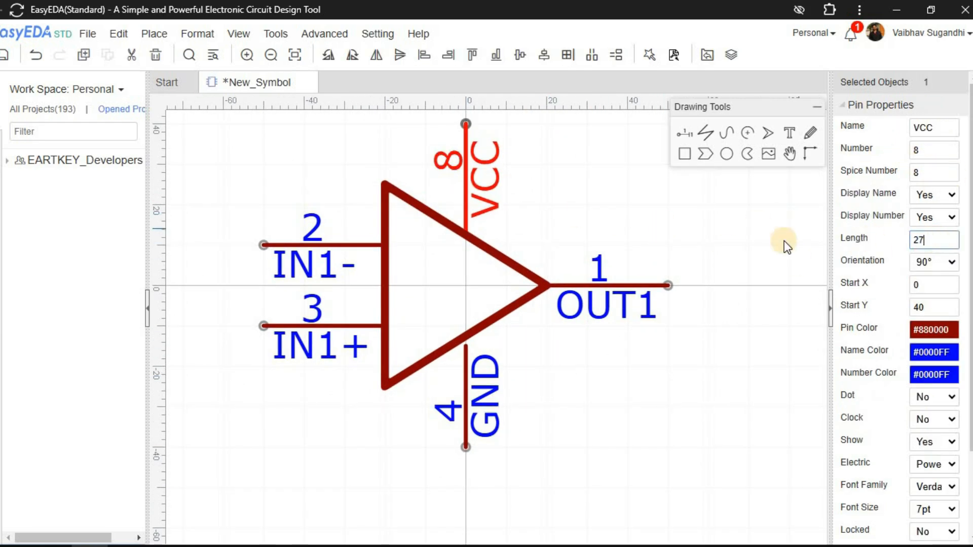
Extend the GND pin to a length of 27 so it meets the triangle's lower edge.
click(465, 384)
text(27)
click(640, 378)
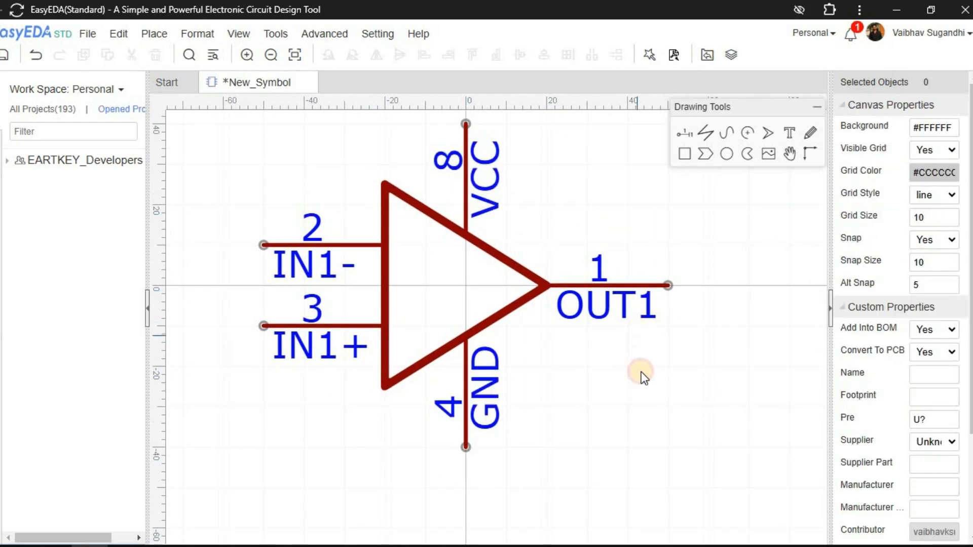
Set the GND pin's name color to black (#000000).
scroll(581, 351, down, 2)
right_drag(662, 408, 598, 350)
scroll(695, 366, up, 1)
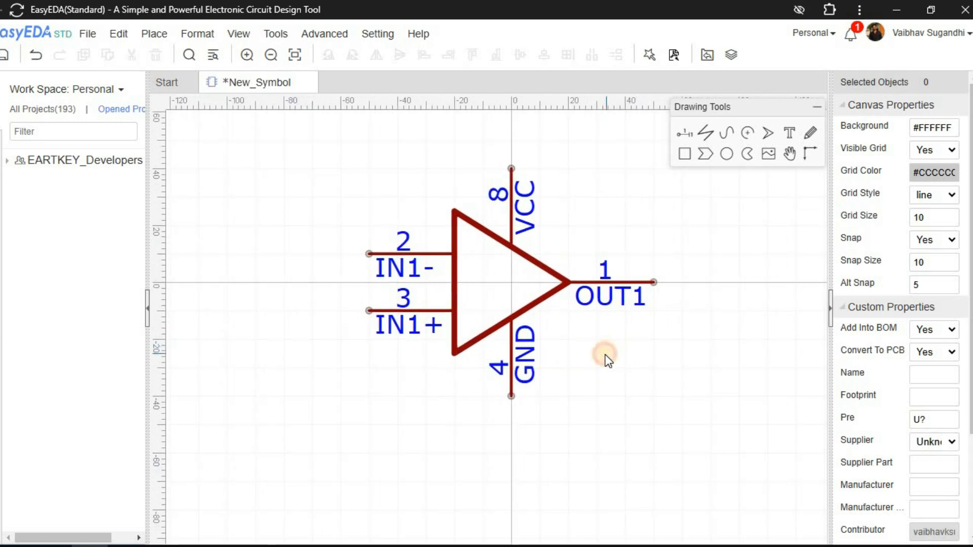
click(585, 354)
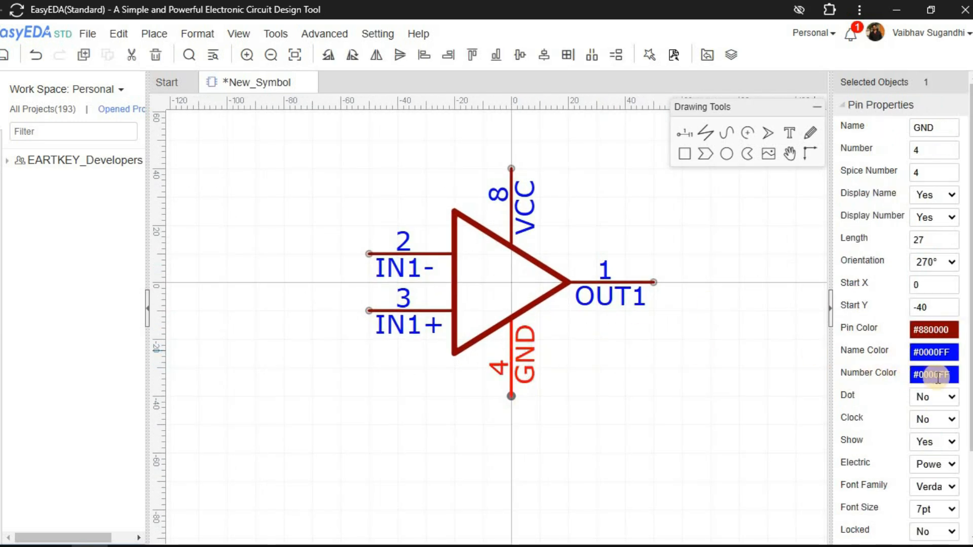
click(936, 353)
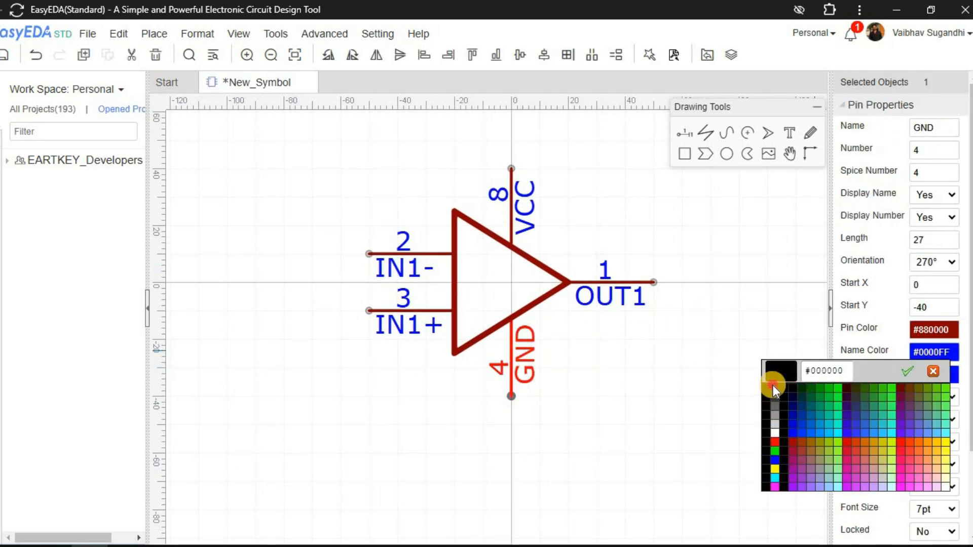
click(772, 386)
click(645, 405)
Set the VCC pin's name color to red.
click(525, 216)
click(929, 351)
click(773, 442)
click(661, 386)
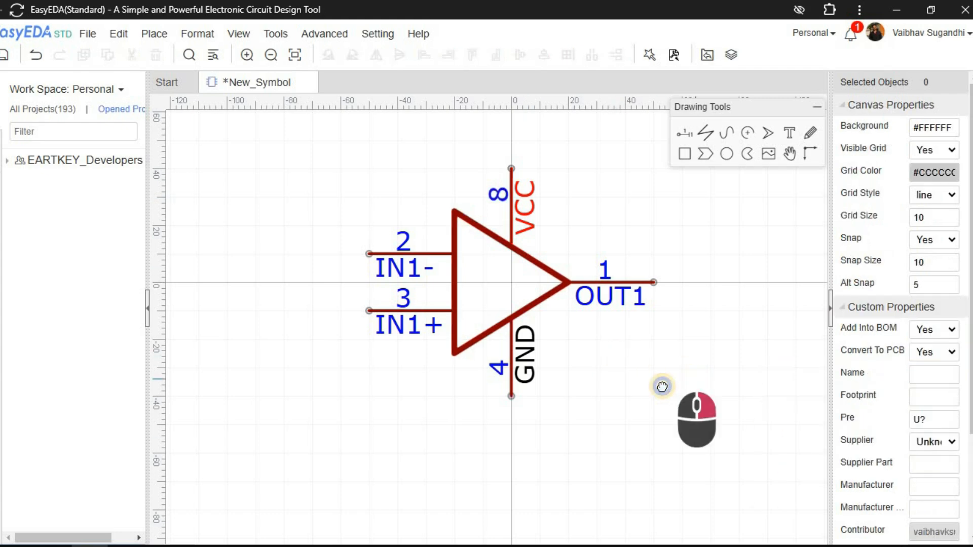
Examine the five pins together, the IN1+ pin's properties and the triangle's polyline properties.
scroll(403, 299, up, 2)
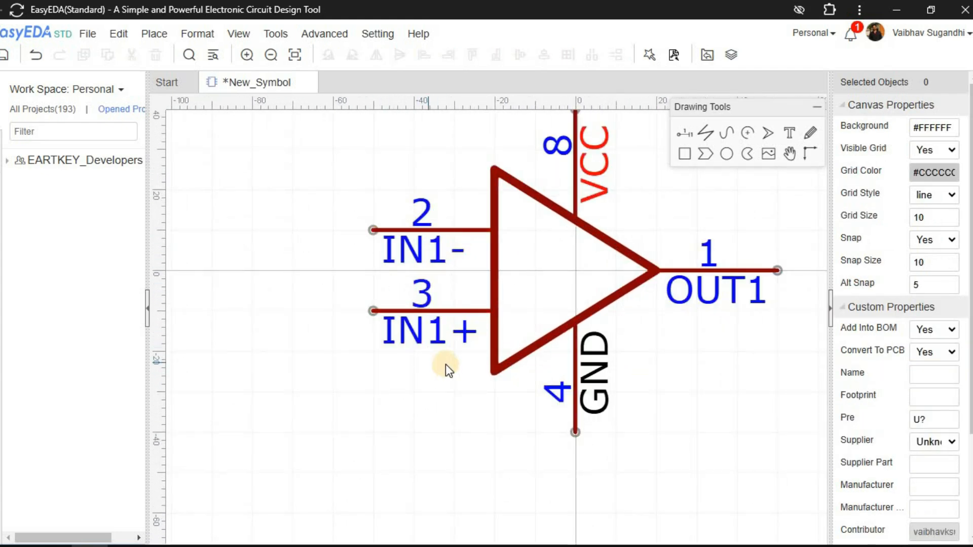
click(427, 230)
ctrl+click(426, 312)
ctrl+click(576, 410)
ctrl+click(709, 271)
ctrl+click(575, 195)
click(740, 339)
scroll(744, 352, down, 2)
right_drag(745, 353, 591, 315)
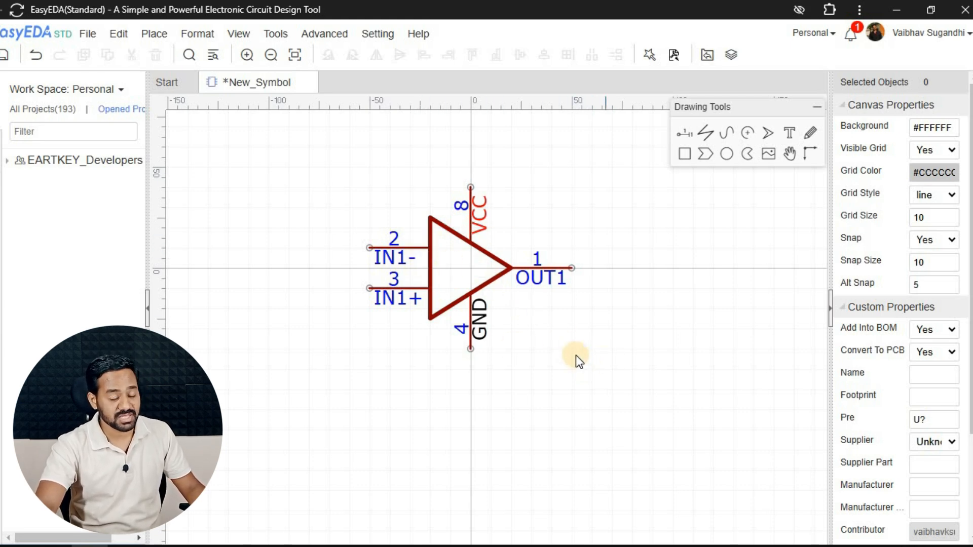
click(421, 286)
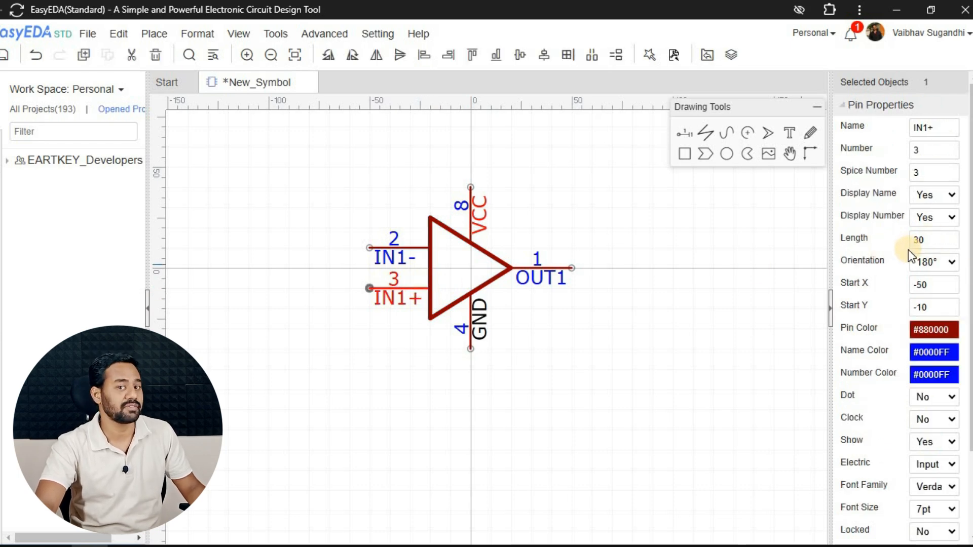
click(494, 279)
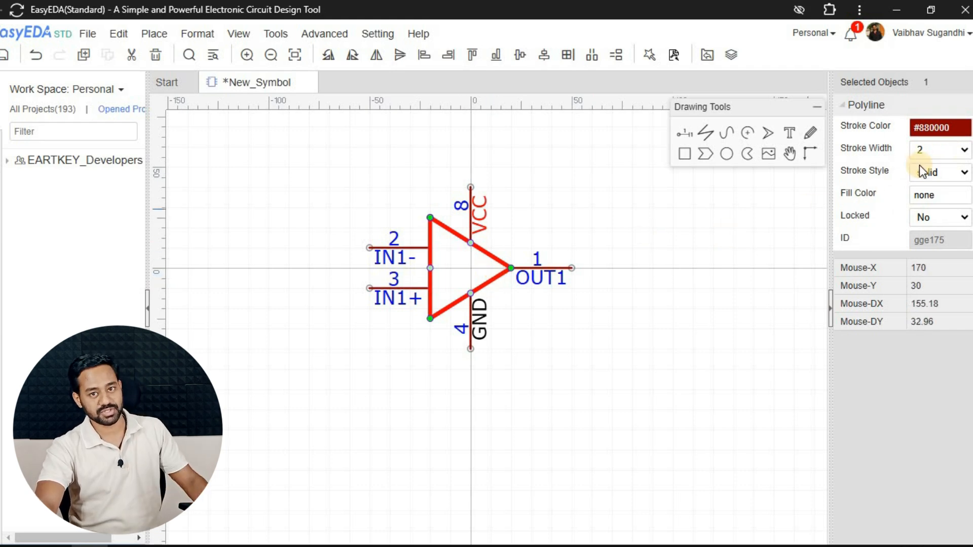
click(609, 317)
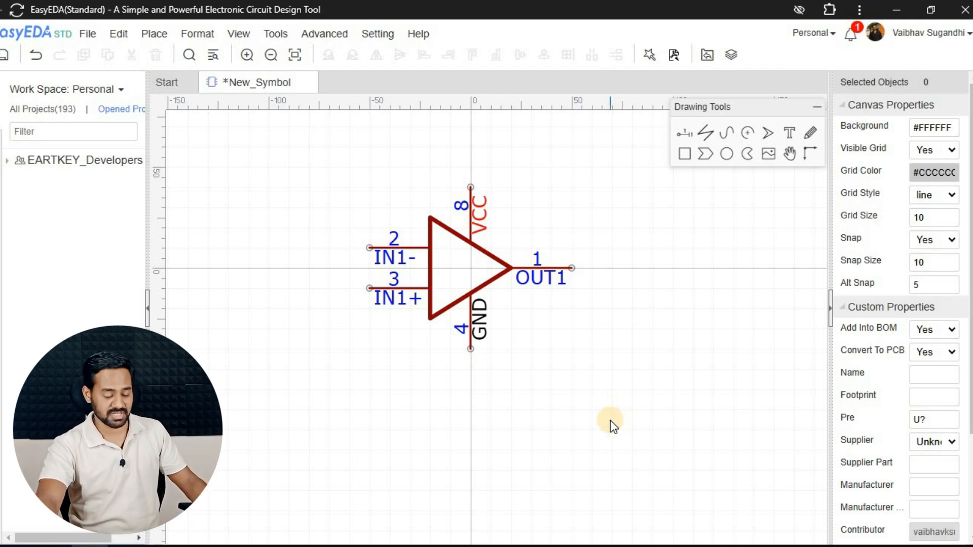
Start saving the symbol with the title LM358 and Mouser as the supplier.
key(ctrl+s)
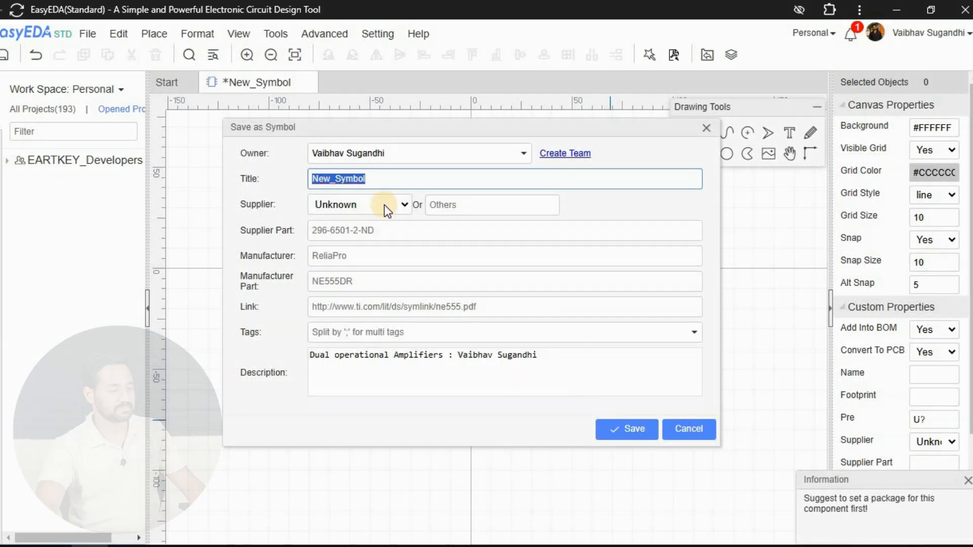
text(LM358)
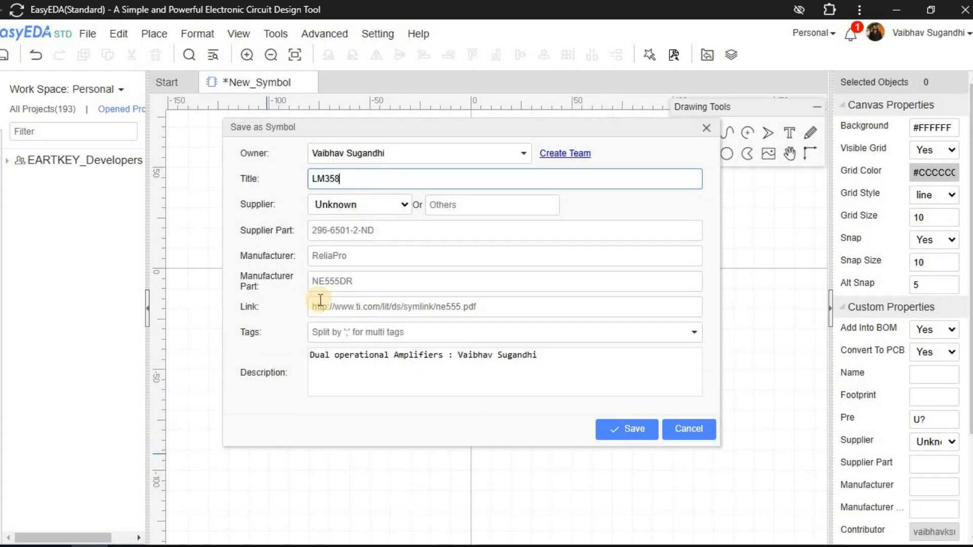
click(355, 209)
click(329, 277)
Change the symbol's title to LM358AP, using the manufacturer part number from the Mouser search results in the browser.
click(329, 231)
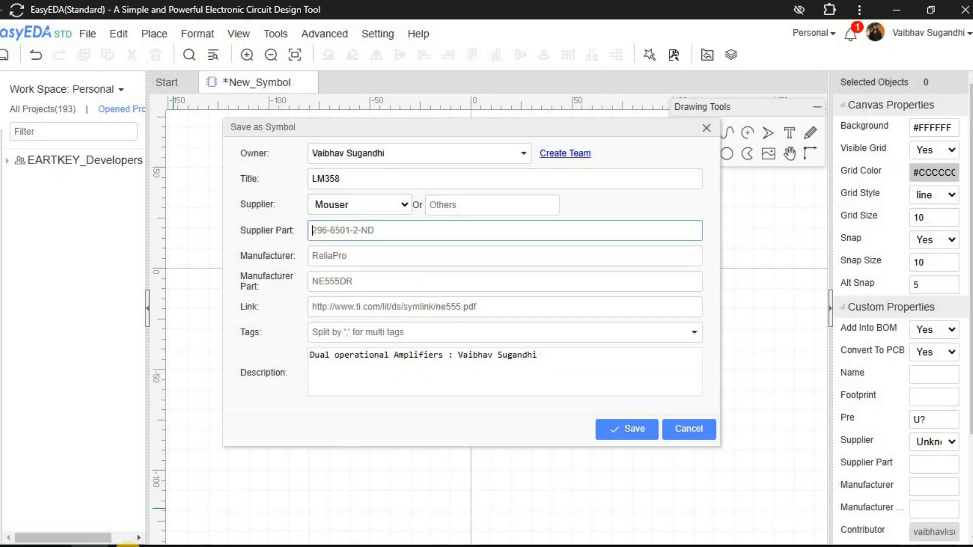
key(alt+Tab)
drag(147, 427, 105, 426)
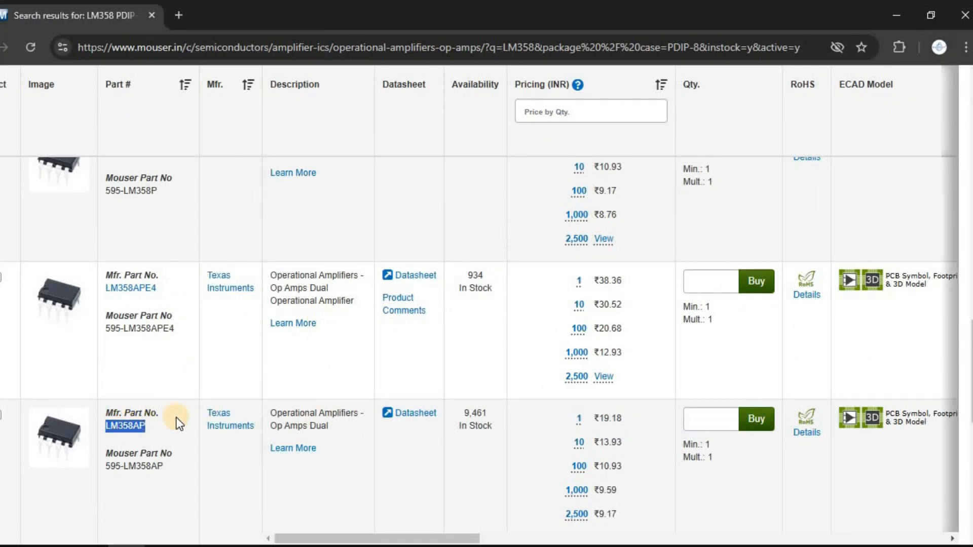
key(alt+Tab)
double_click(352, 177)
Copy the Mouser part number 595-LM358AP from the Mouser listing into the symbol's supplier part.
key(alt+Tab)
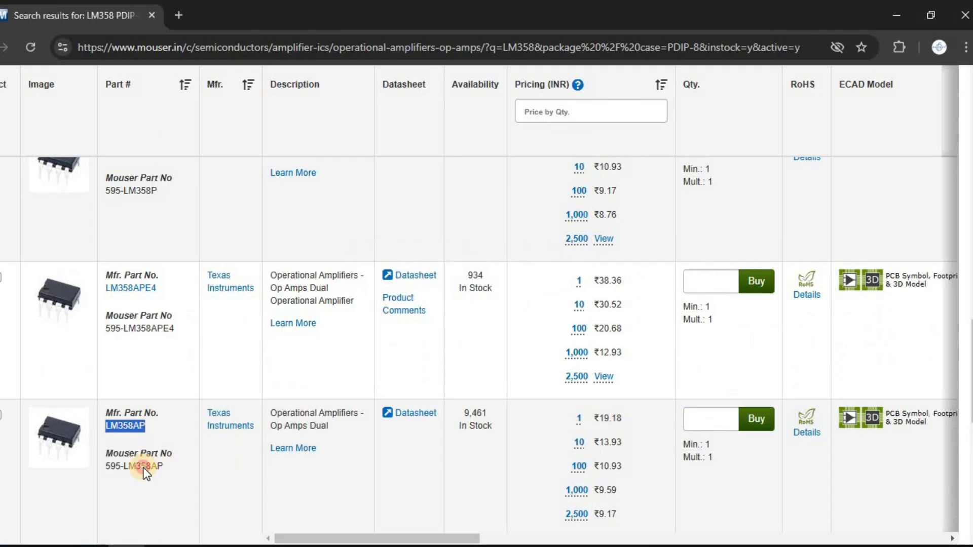
drag(163, 468, 105, 467)
key(ctrl+c)
key(alt+Tab)
click(346, 234)
key(ctrl+v)
Copy the manufacturer Texas Instruments from the LM358AP listing on Mouser into the symbol's manufacturer.
click(349, 259)
key(alt+Tab)
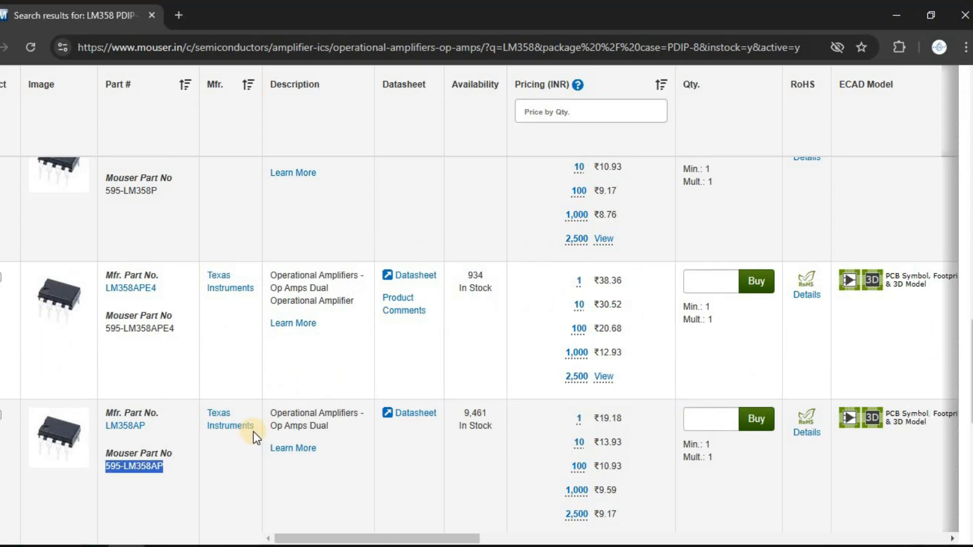
drag(253, 432, 206, 410)
key(ctrl+c)
key(alt+Tab)
key(ctrl+v)
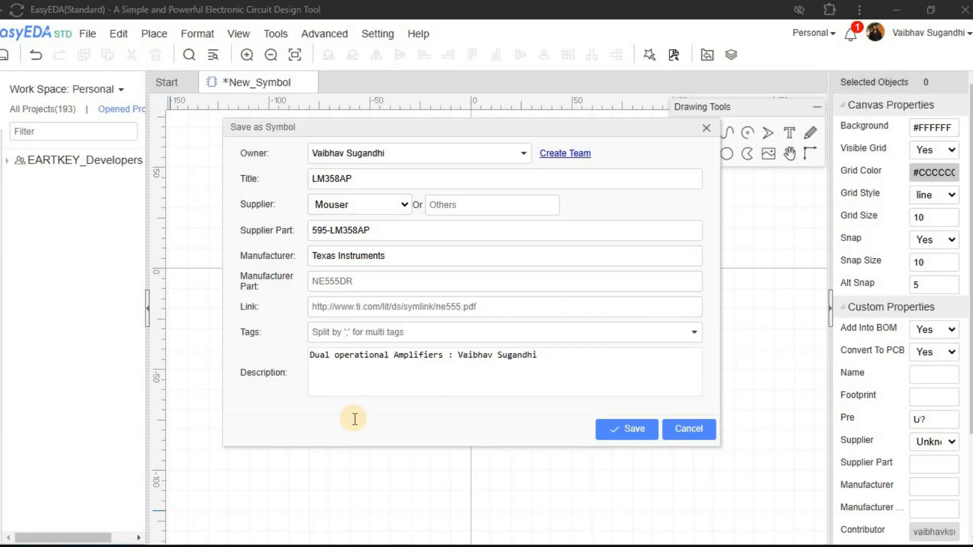
Copy the manufacturer part number LM358AP from the Mouser listing into the symbol's manufacturer part.
key(alt+Tab)
key(alt+Tab)
click(327, 281)
key(alt+Tab)
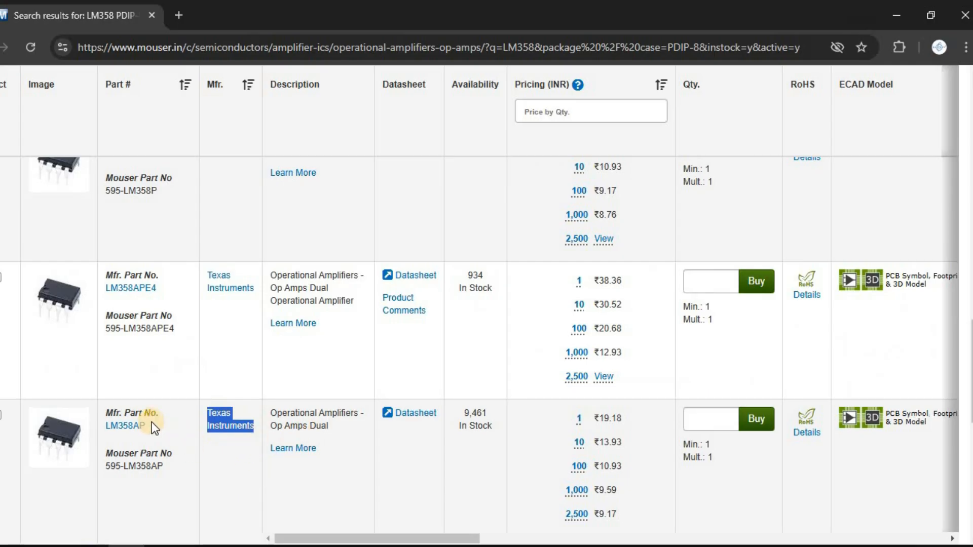
drag(151, 422, 104, 426)
key(ctrl+c)
key(alt+Tab)
key(ctrl+v)
Tag the symbol as Op-Amp, leave the link empty, and save the symbol.
click(350, 307)
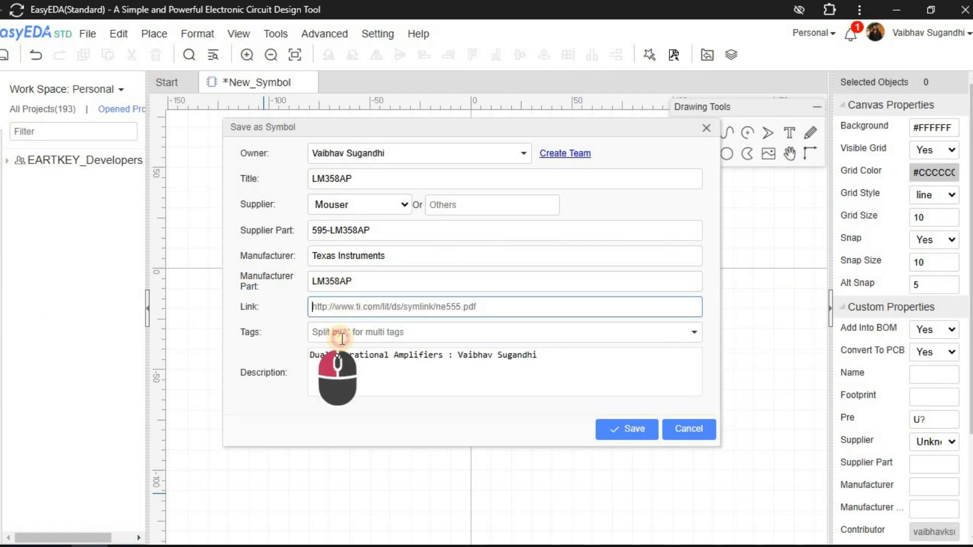
click(342, 339)
text(Op)
click(344, 355)
click(366, 373)
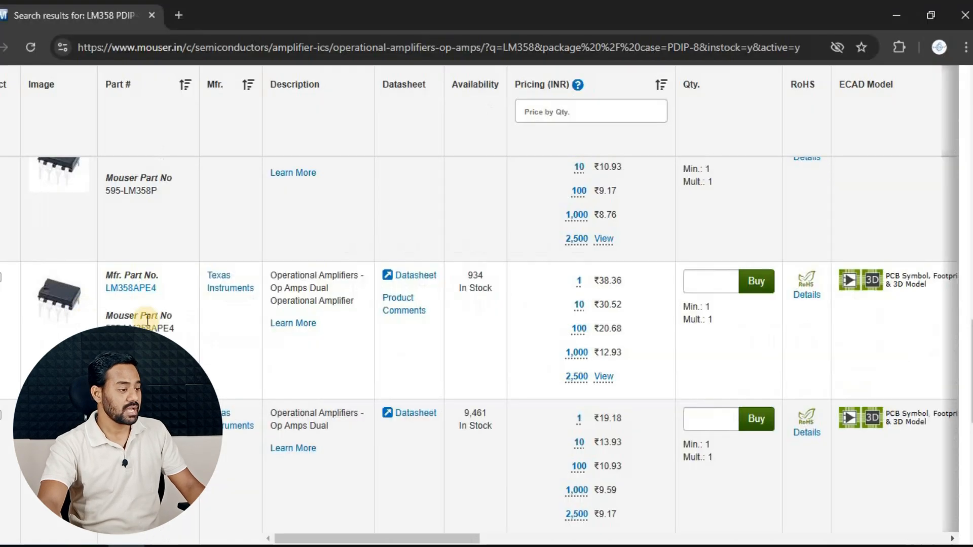
scroll(556, 311, up, 4)
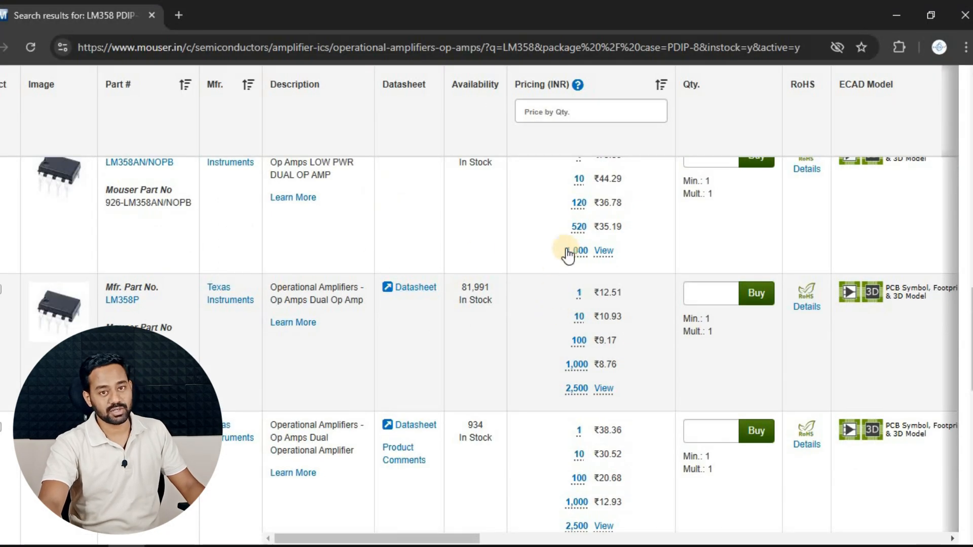
scroll(361, 309, down, 3)
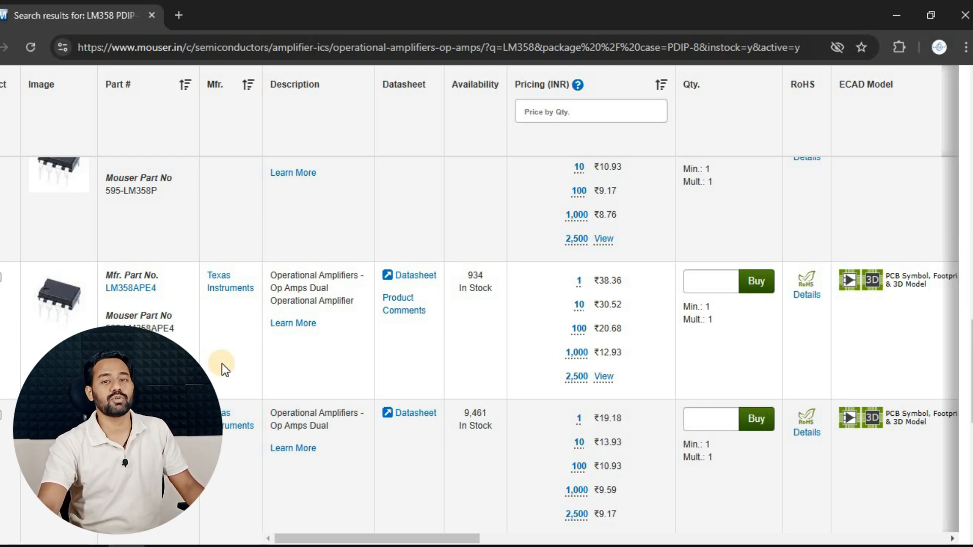
key(alt+Tab)
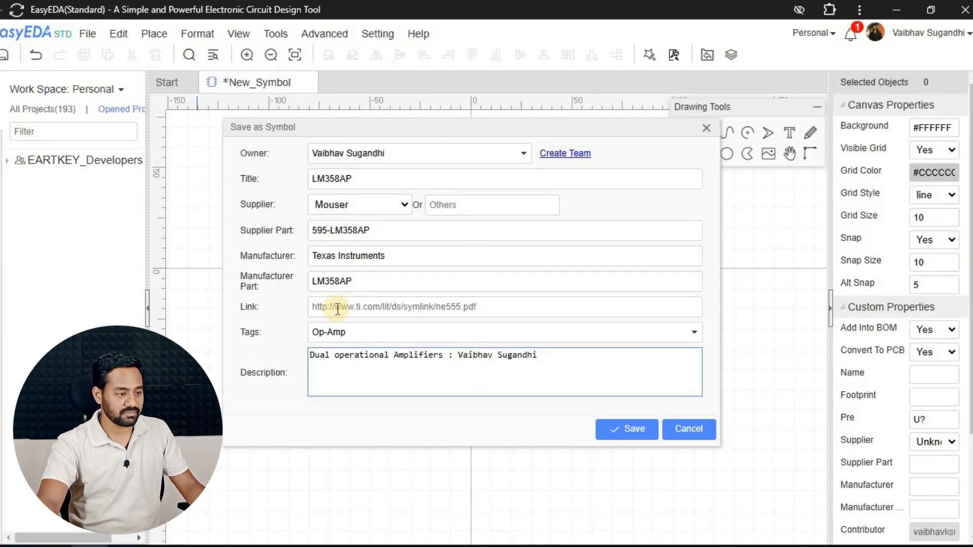
click(619, 434)
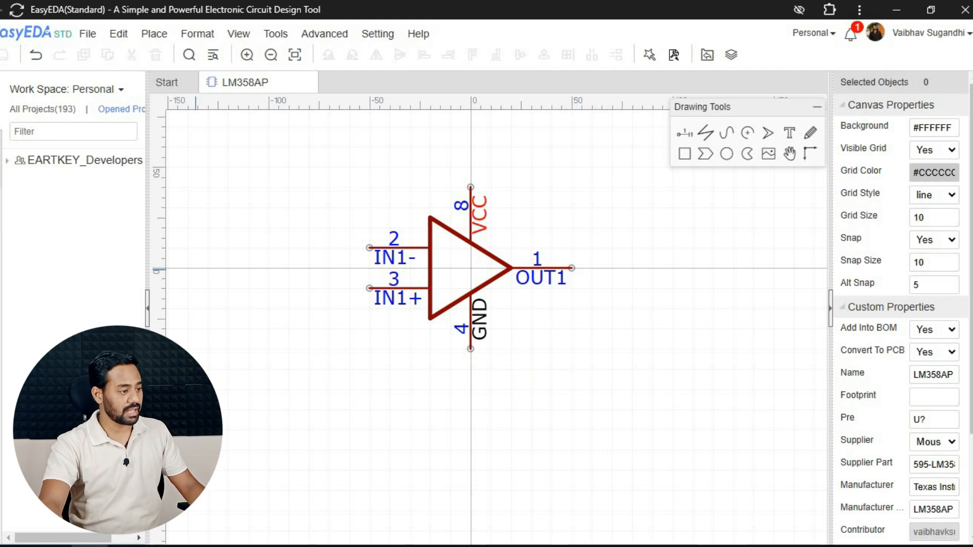
Search the symbol library for LM358 and add 2 sub parts to the LM358AP symbol.
key(shift+f)
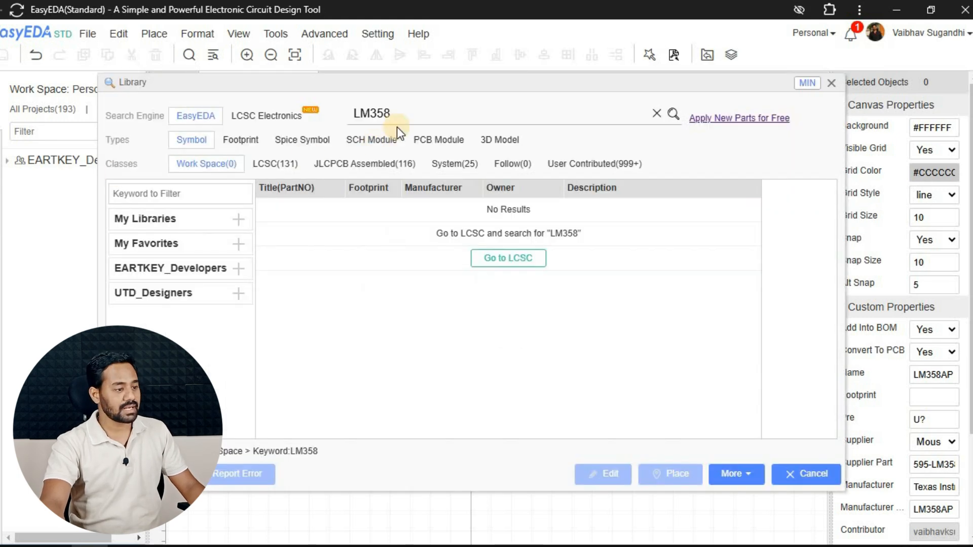
key(Return)
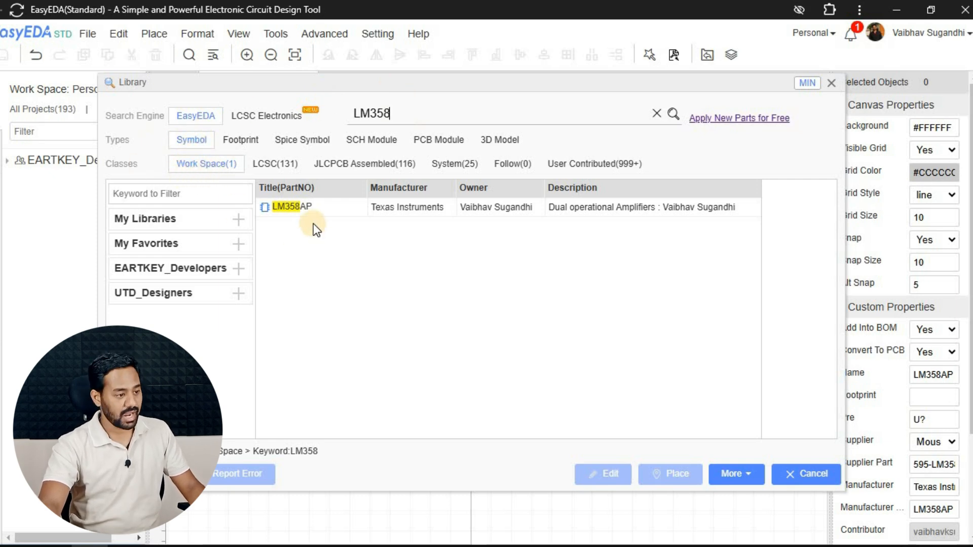
click(330, 221)
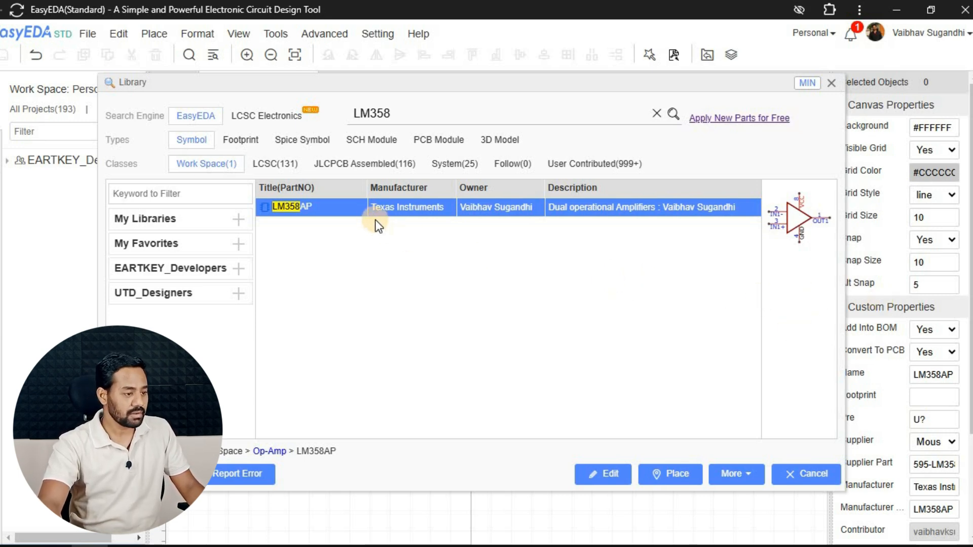
right_click(366, 209)
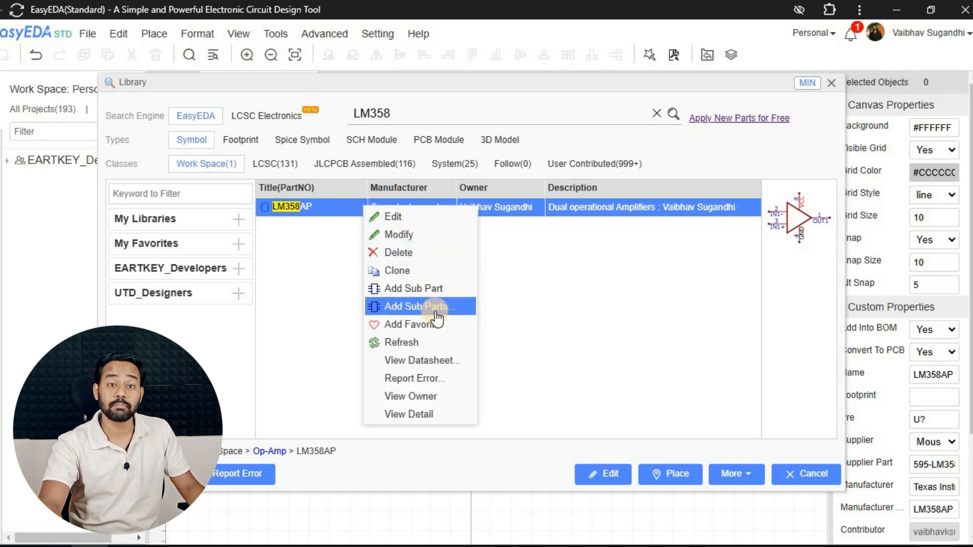
click(421, 306)
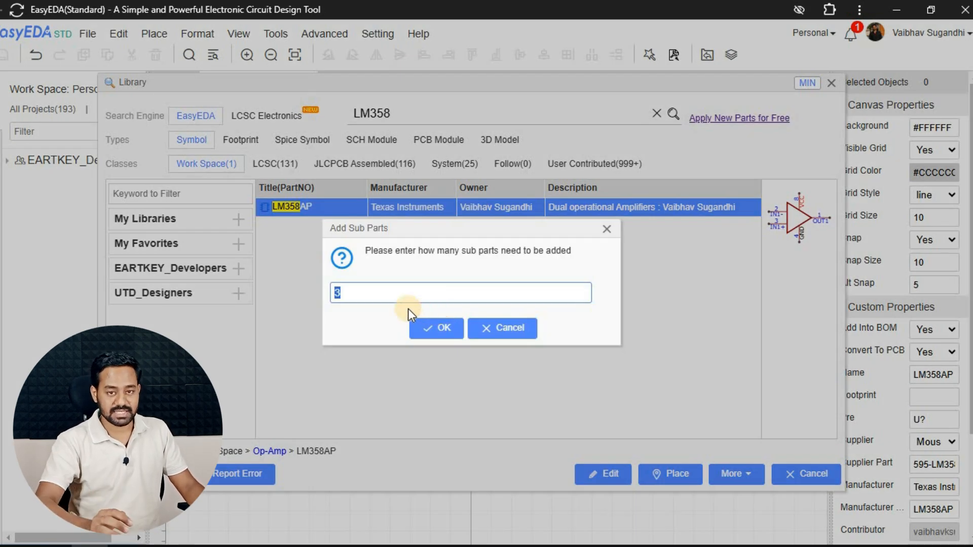
text(2)
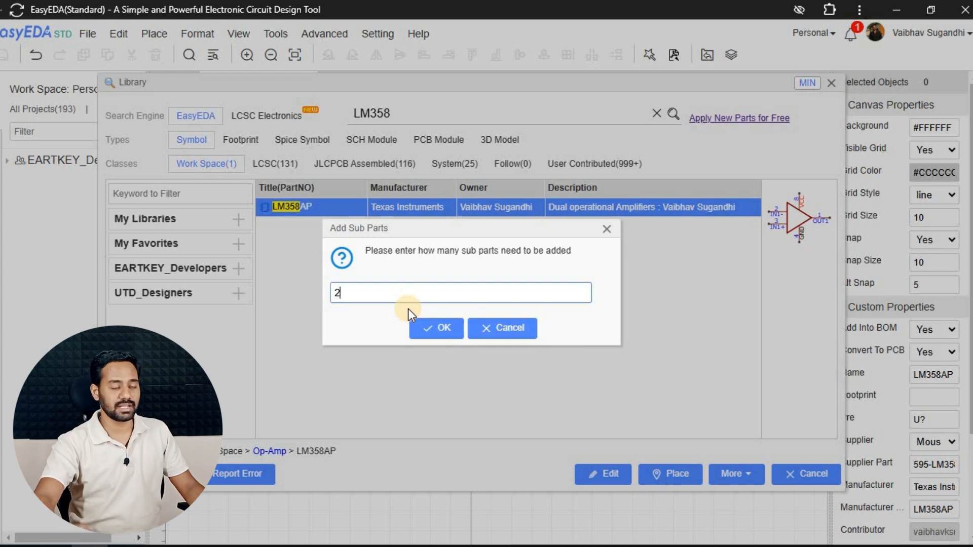
click(432, 321)
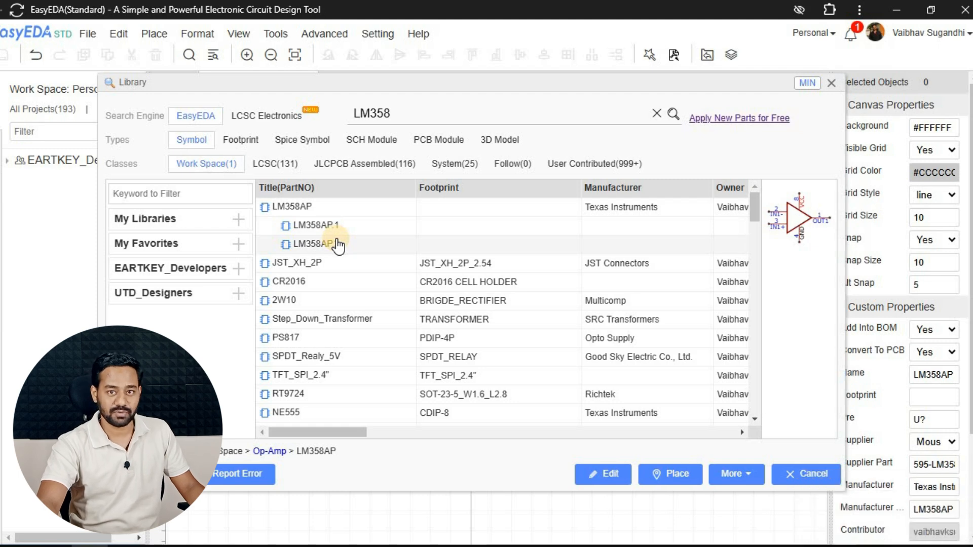
Search the library for LM358 again and open the sub part LM358AP.2 for editing.
double_click(415, 109)
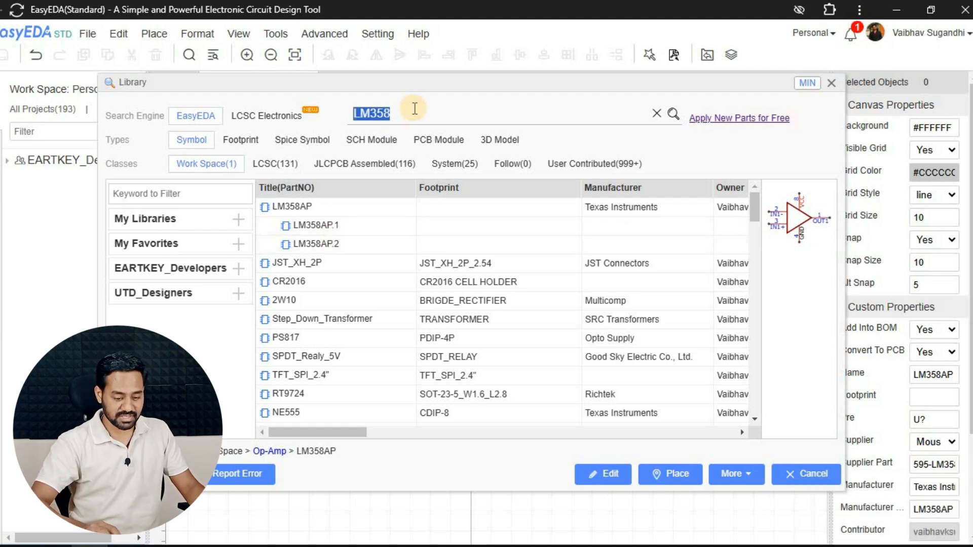
key(Return)
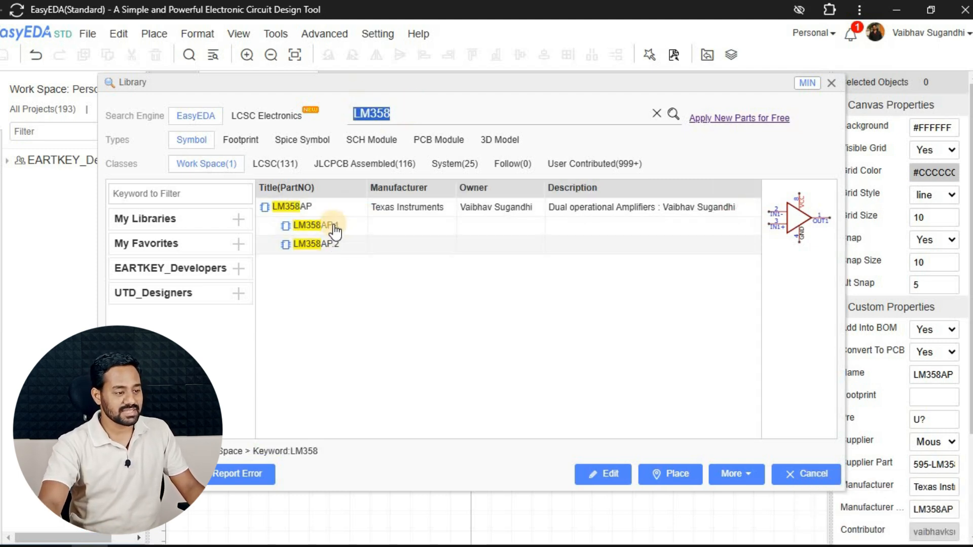
click(340, 230)
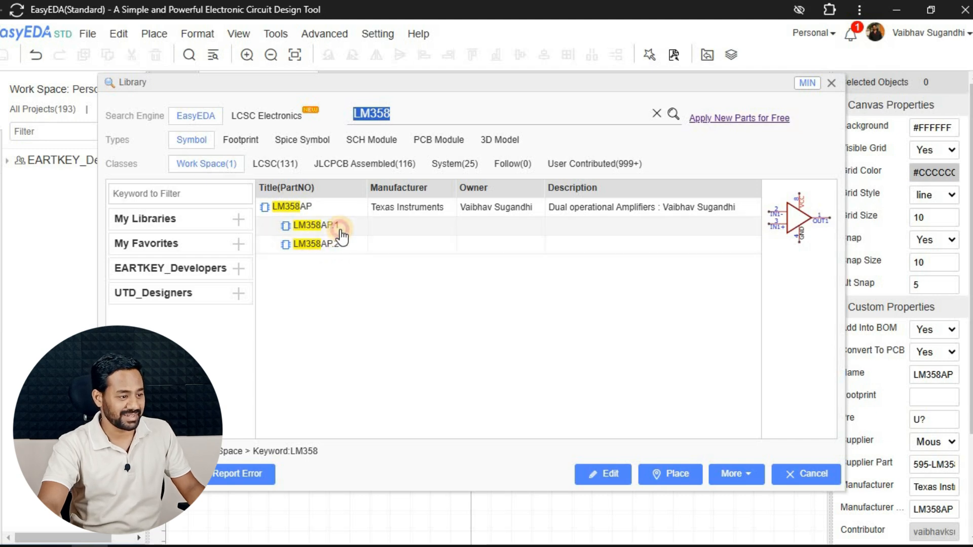
click(413, 244)
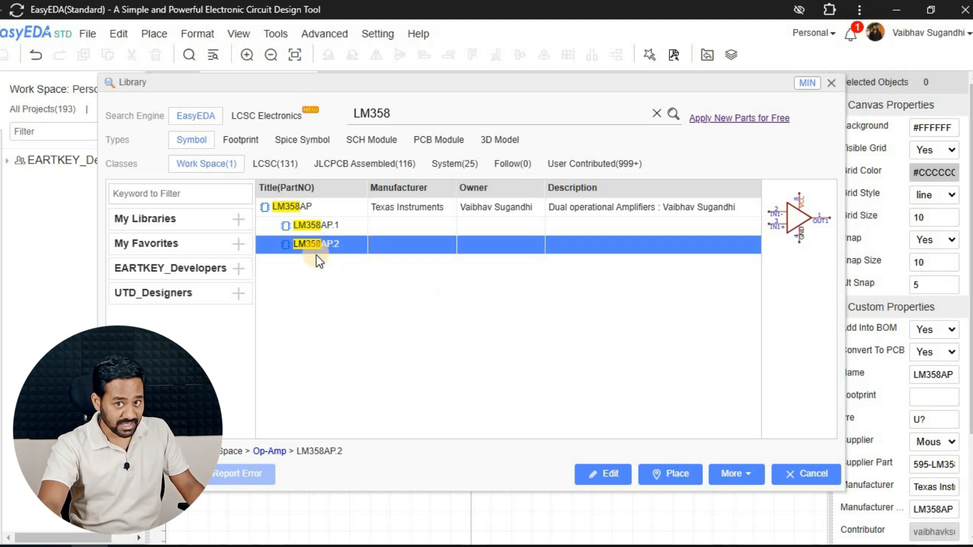
click(606, 479)
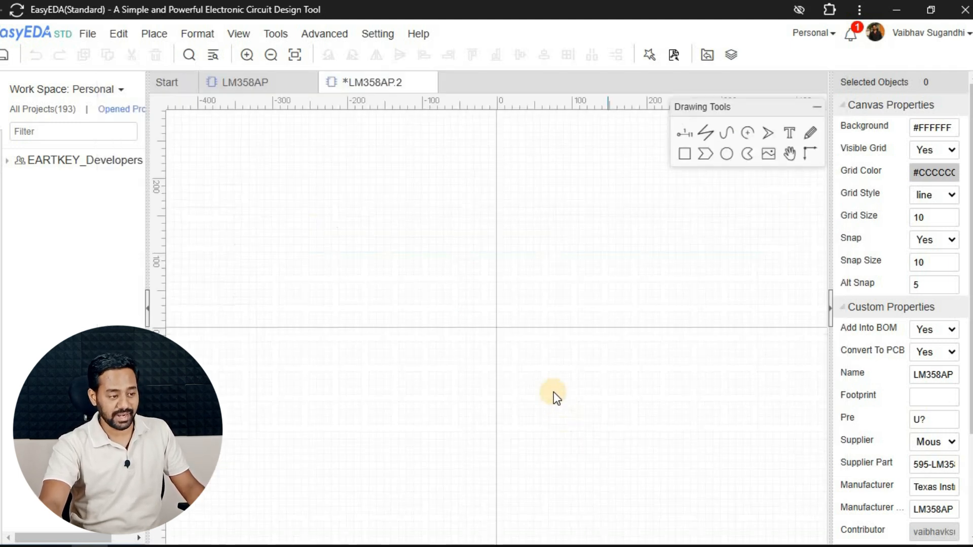
Delete the VCC and GND pins from the LM358AP.2 sub part.
click(496, 248)
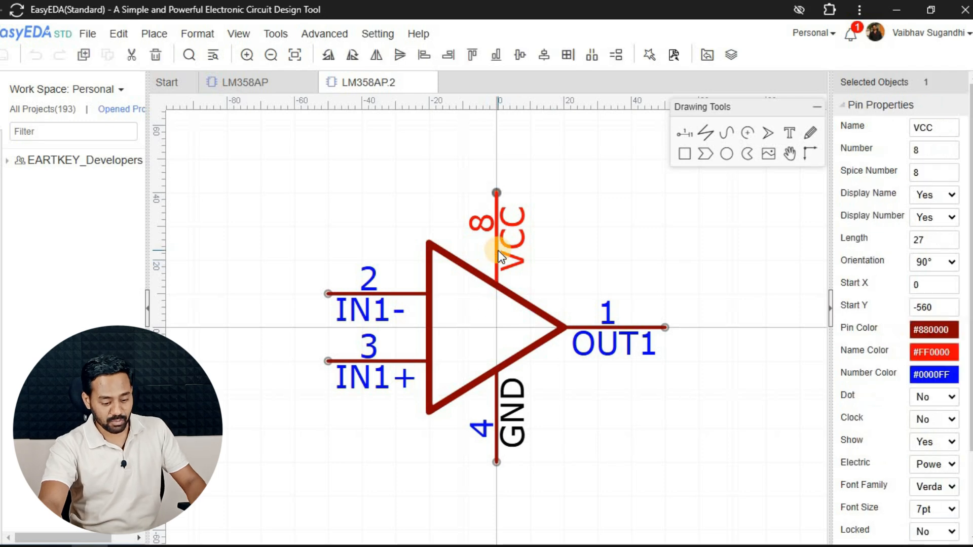
key(Delete)
click(494, 414)
key(Delete)
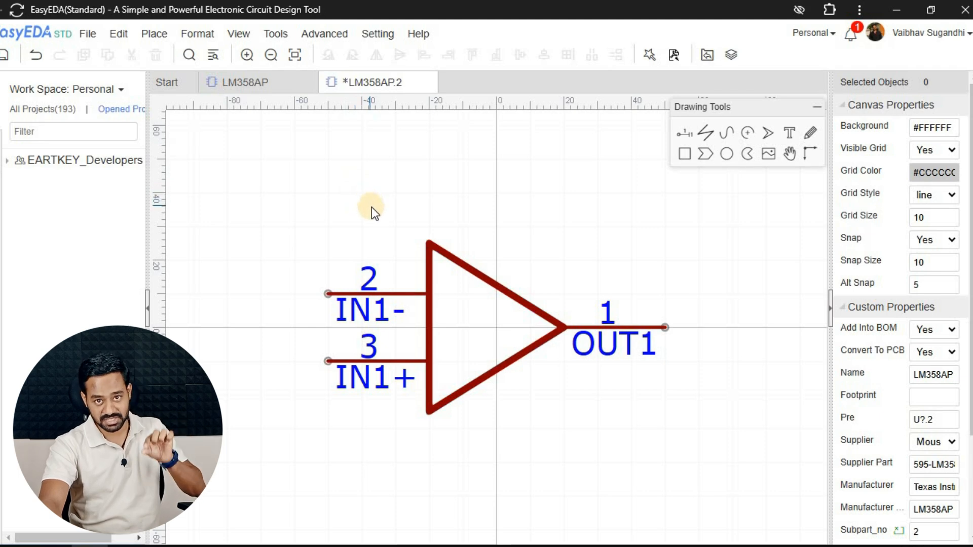
Rename the IN1- pin as IN2-, following the pin functions table in the LM358 datasheet.
click(374, 293)
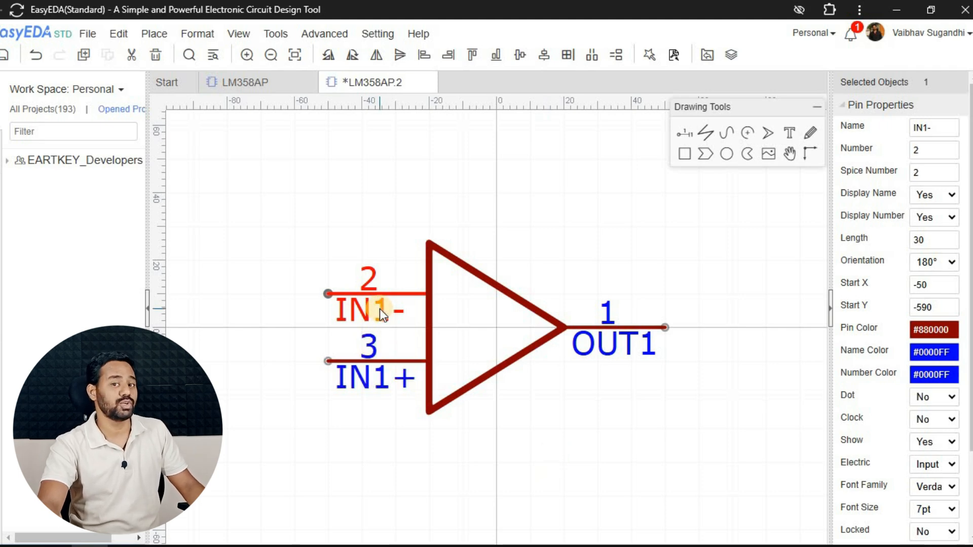
key(alt+Tab)
key(alt+Tab)
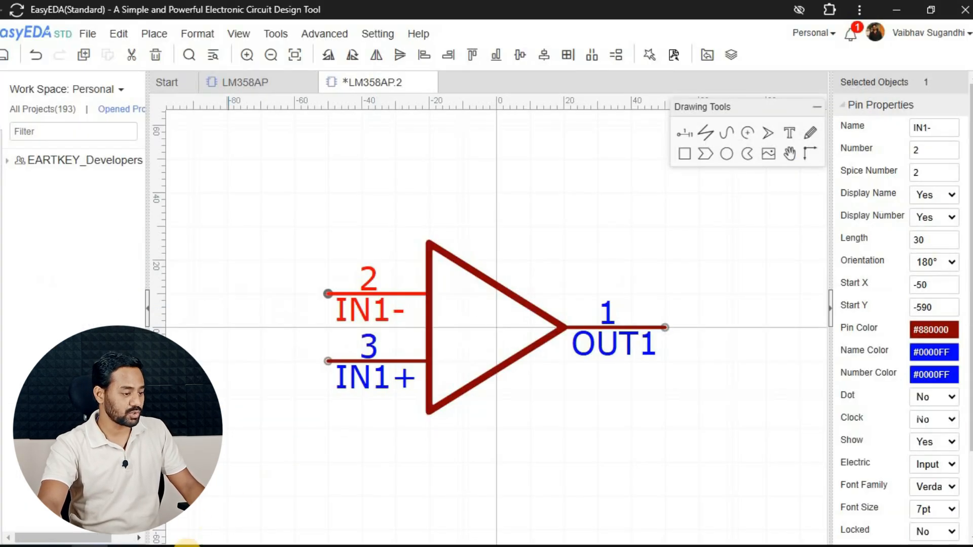
click(172, 546)
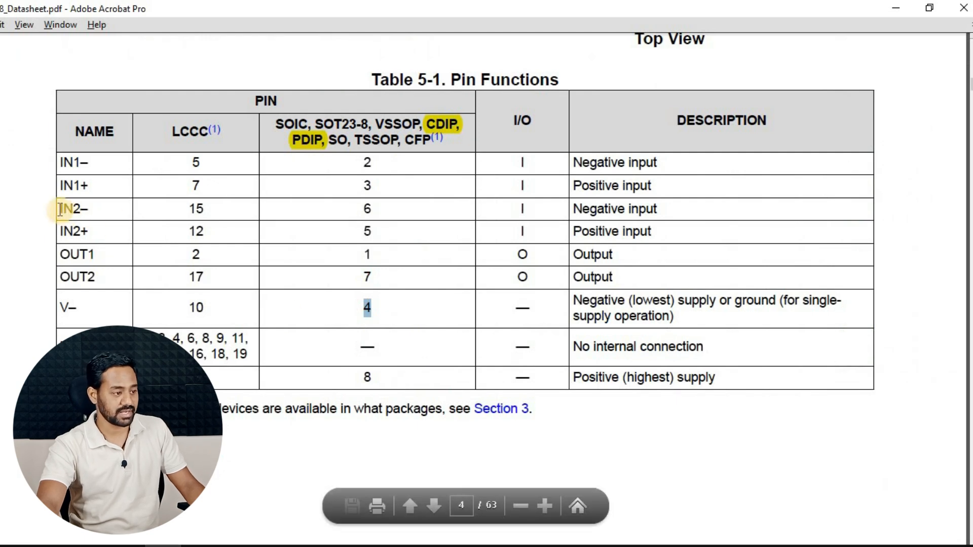
key(alt+Tab)
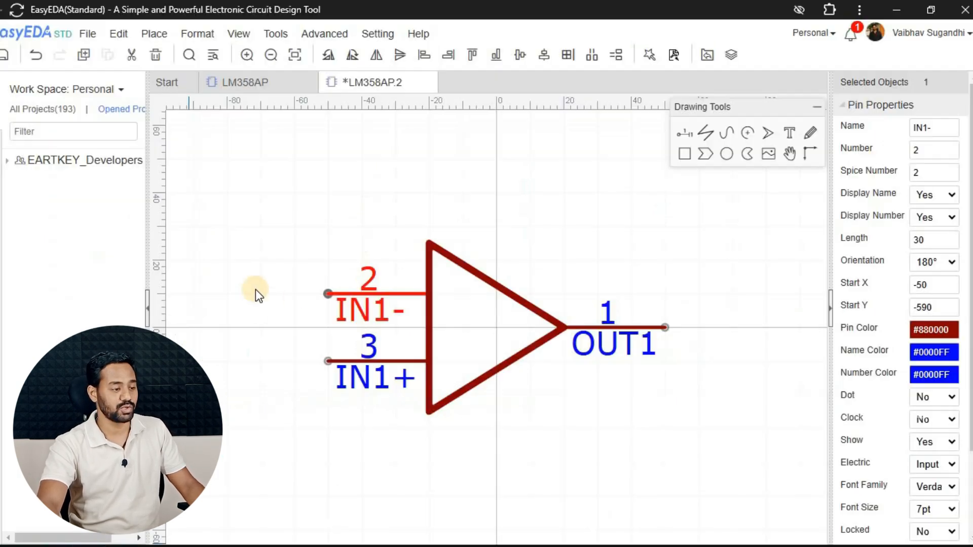
click(937, 136)
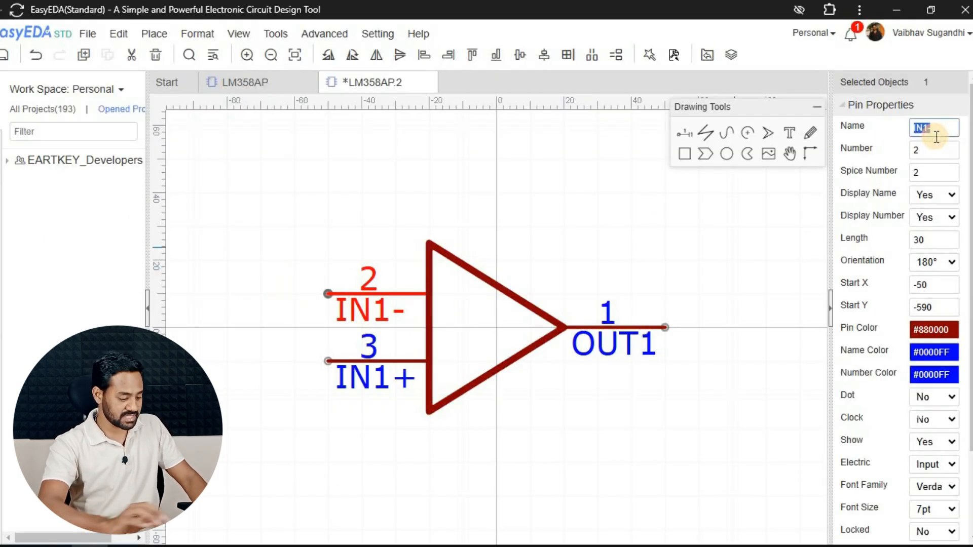
text(IN2-)
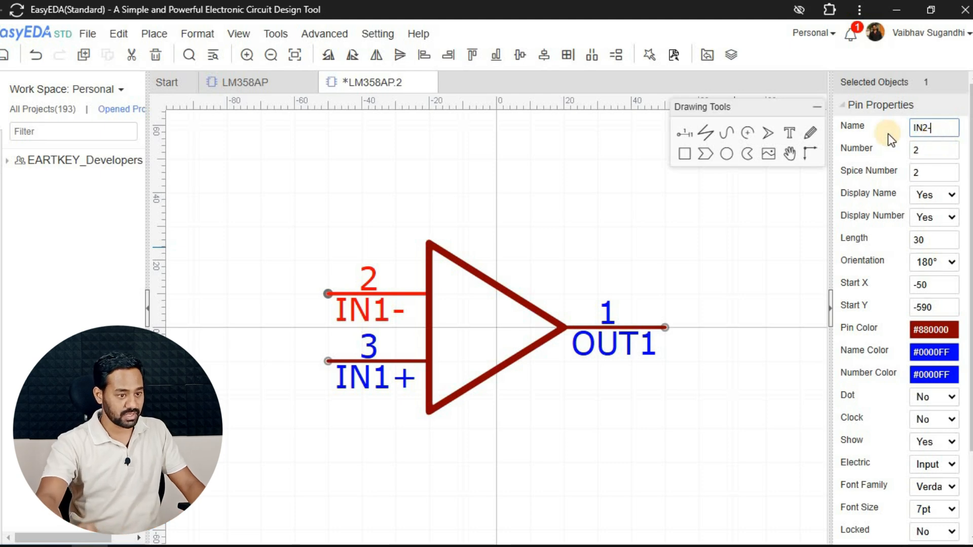
Set the IN2- pin's number and spice number to 6, following the datasheet's pin functions table.
click(925, 148)
key(alt+Tab)
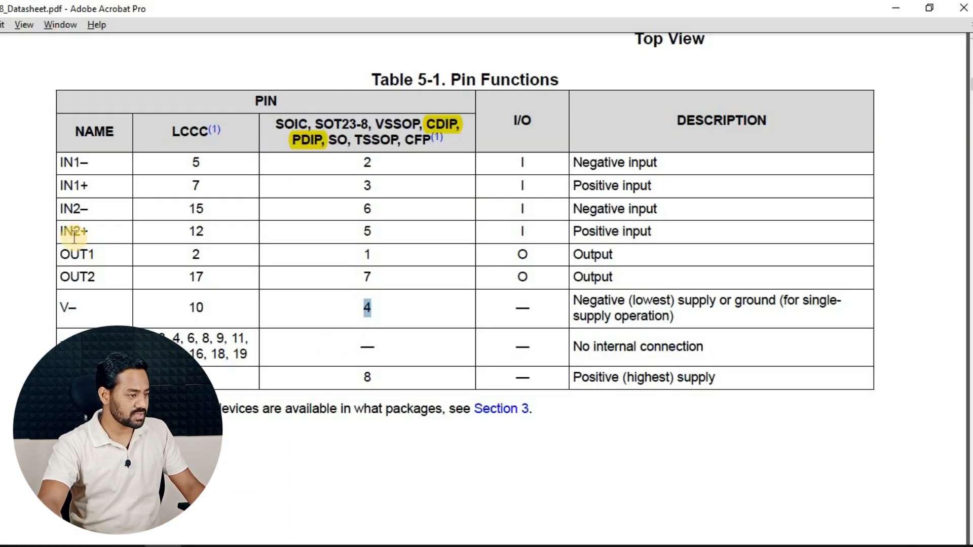
drag(357, 212, 375, 210)
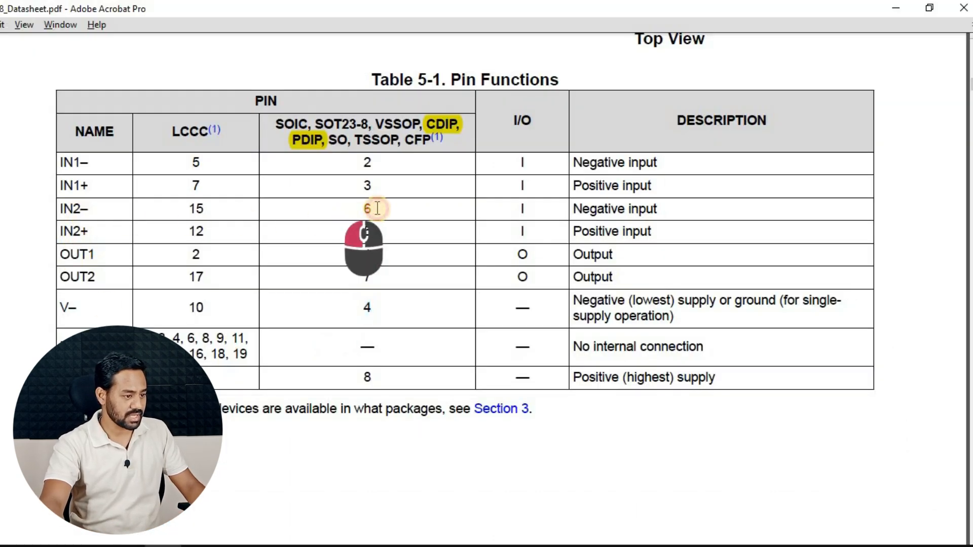
key(alt+Tab)
text(6)
key(Tab)
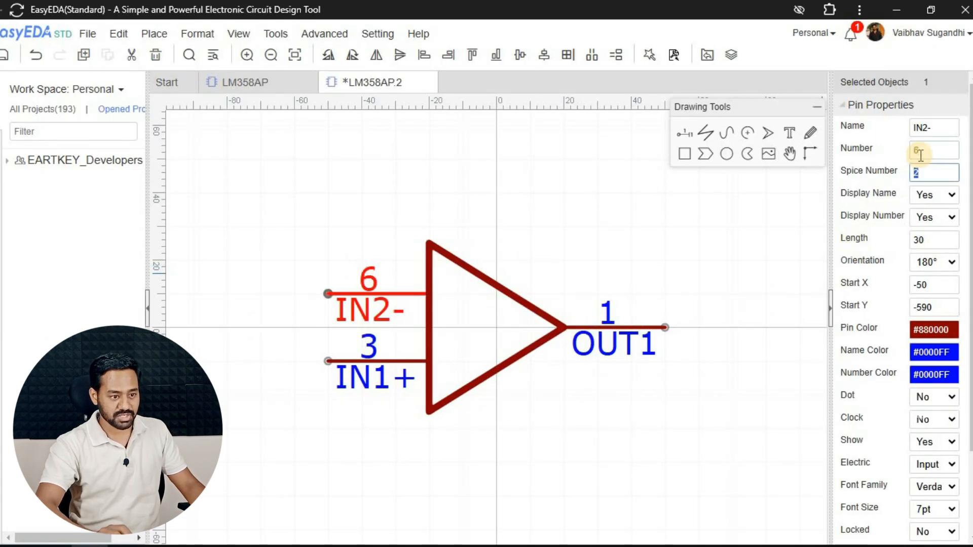
text(6)
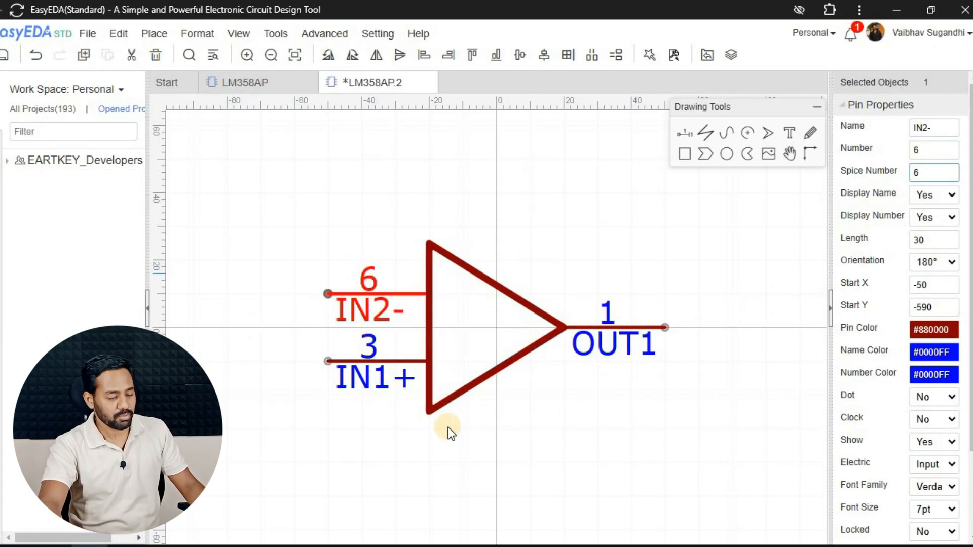
Rename the IN1+ pin of the sub part as IN2+.
click(396, 371)
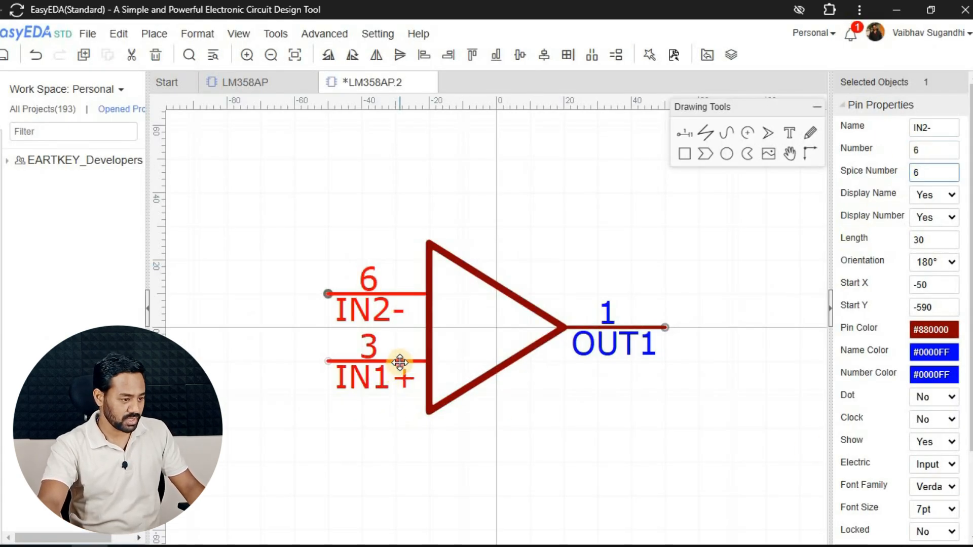
double_click(930, 129)
text(IN)
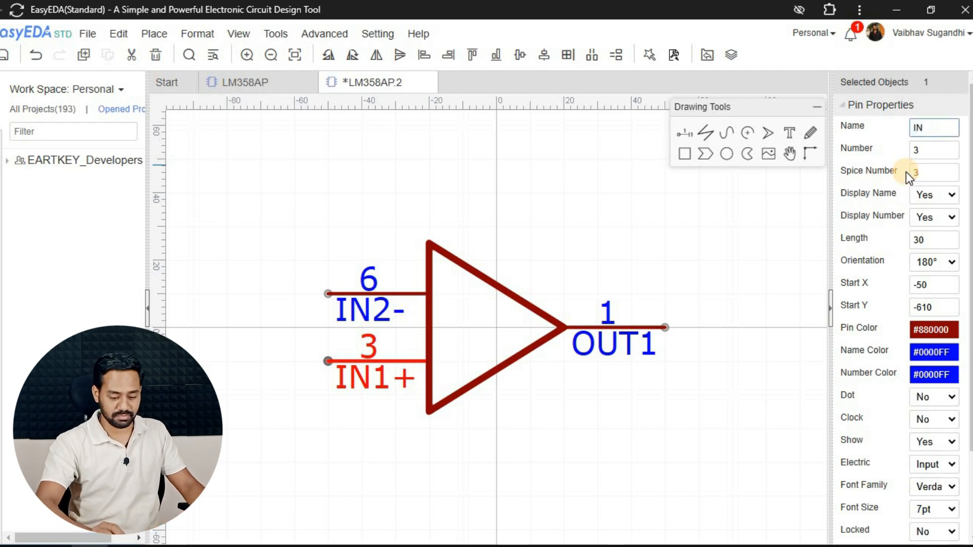
text(2+)
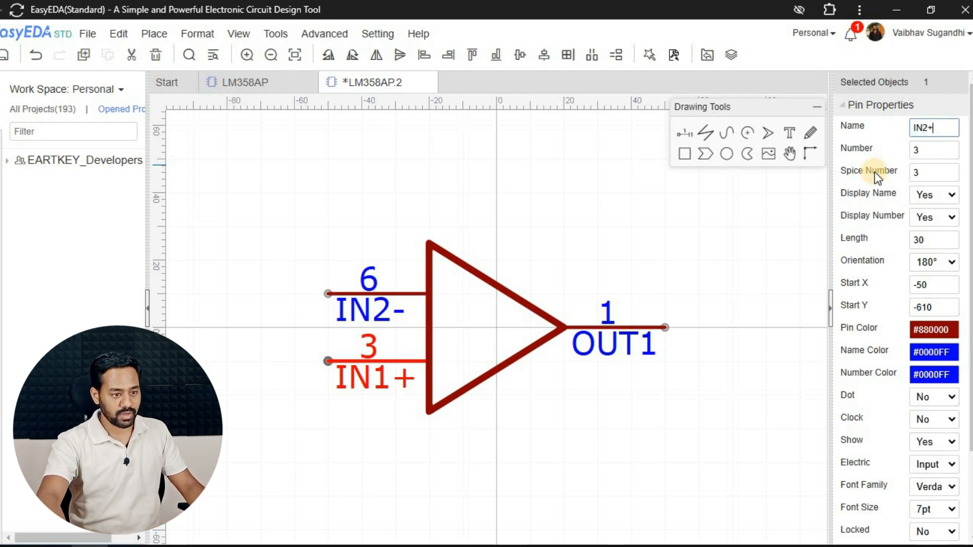
Set the IN2+ pin's number and spice number to 5, following the datasheet's pin functions table.
click(934, 150)
key(alt+Tab)
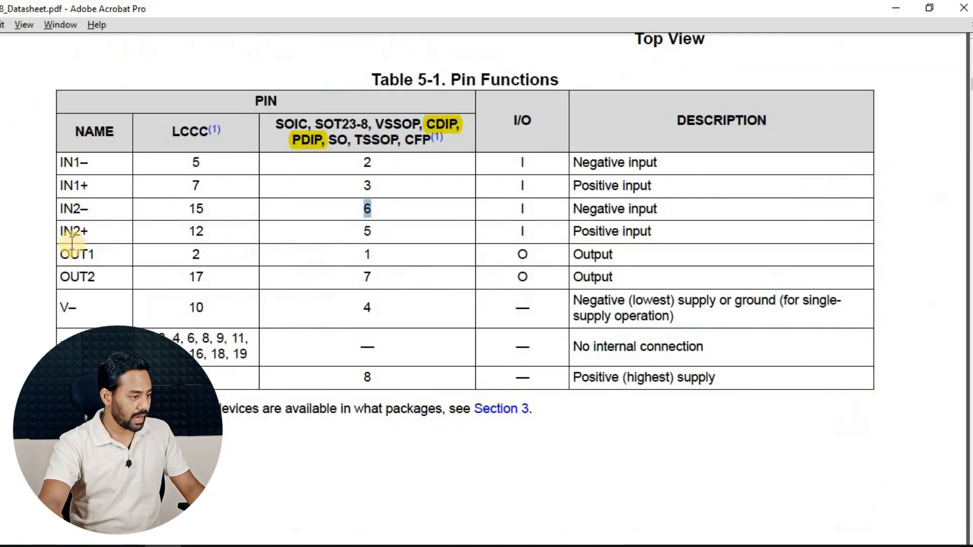
click(397, 238)
key(alt+Tab)
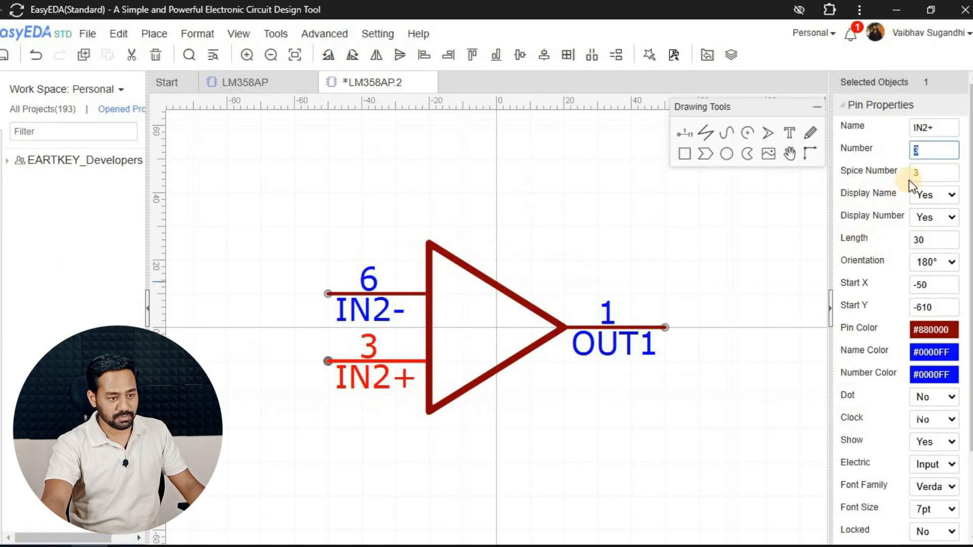
text(5)
key(Tab)
text(5)
key(Tab)
key(Return)
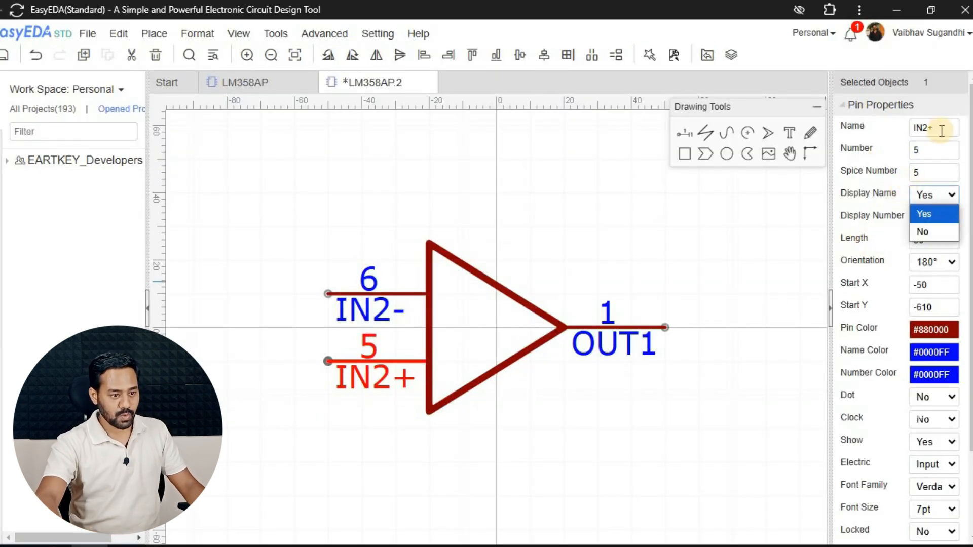
click(698, 267)
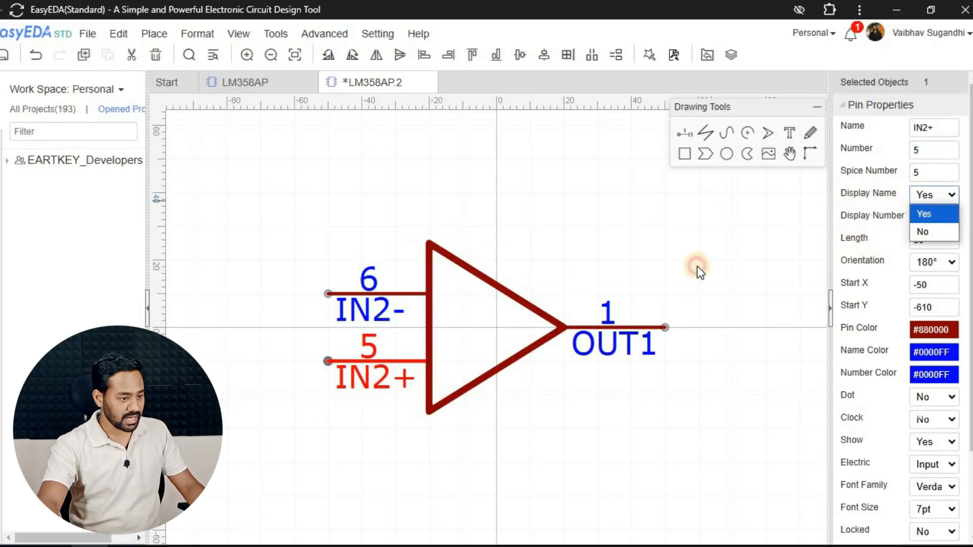
Rename the OUT1 pin as OUT2 and set its number and spice number to 7, following the datasheet.
click(653, 328)
click(946, 127)
click(948, 133)
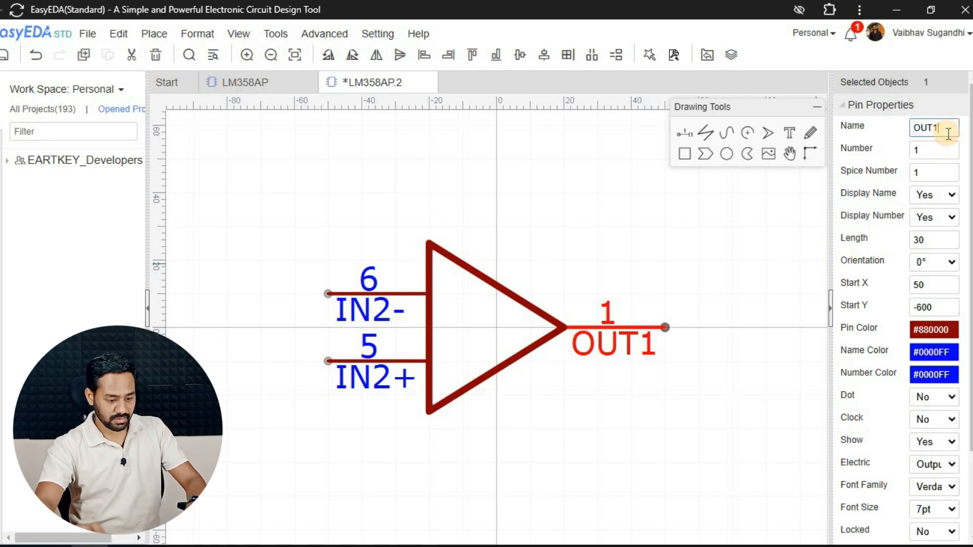
key(alt+Tab)
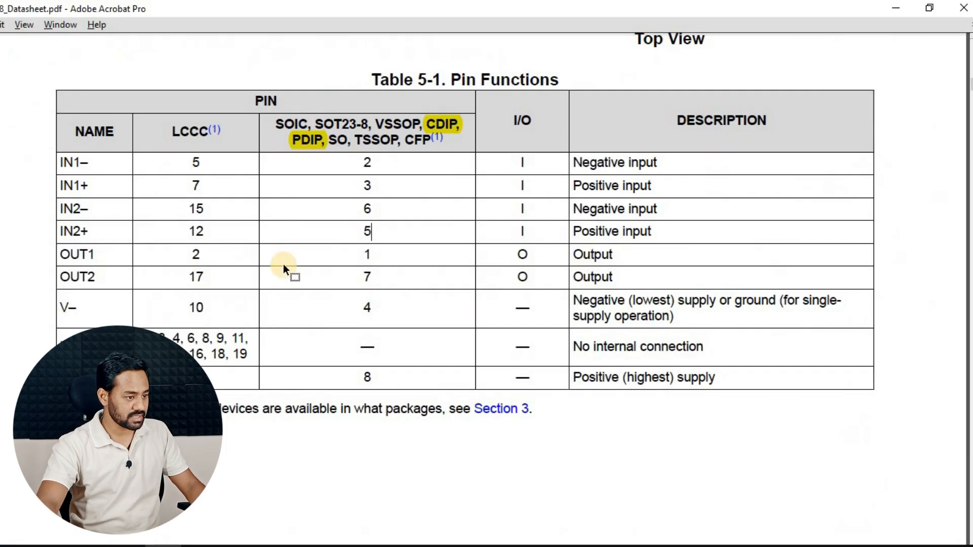
key(alt+Tab)
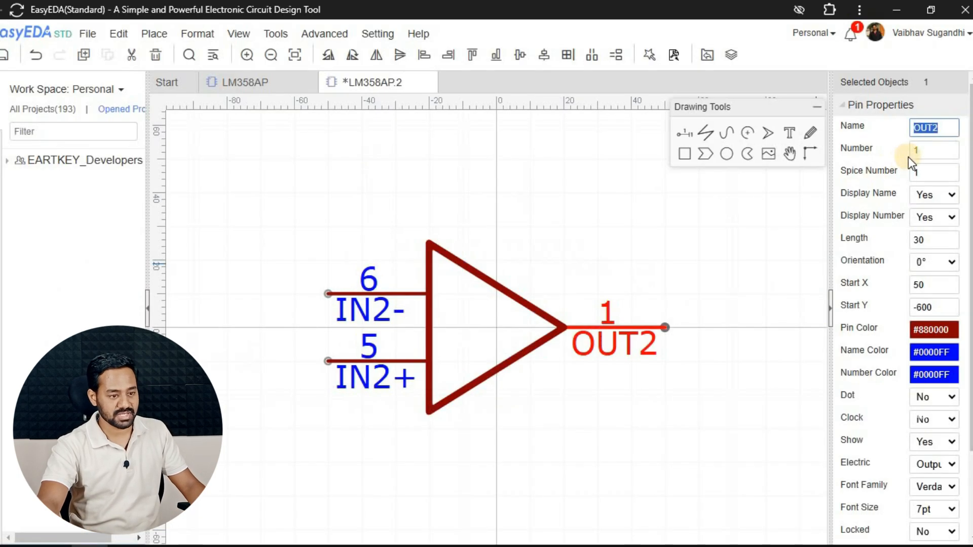
click(918, 147)
text(7)
key(Tab)
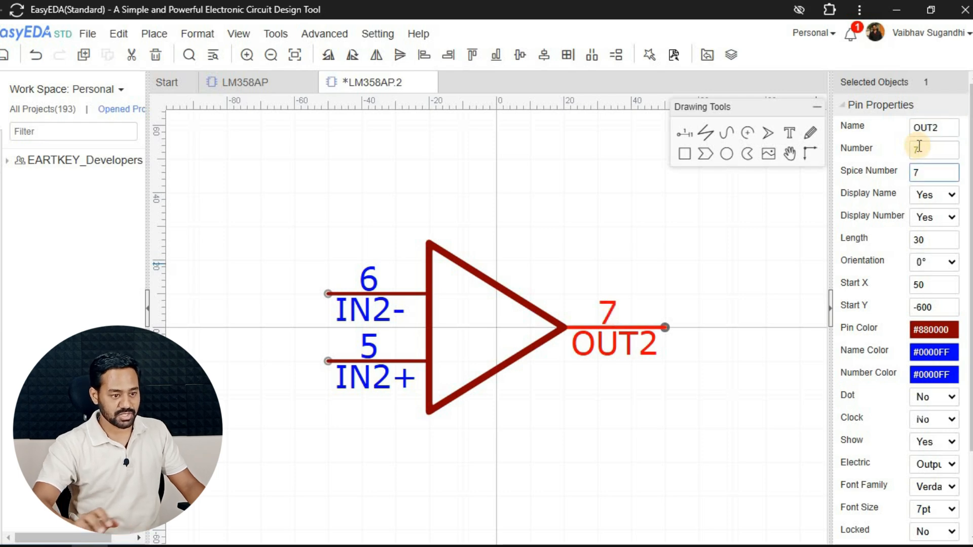
Save the LM358AP.2 sub part and close both open symbol documents.
click(613, 236)
key(ctrl+s)
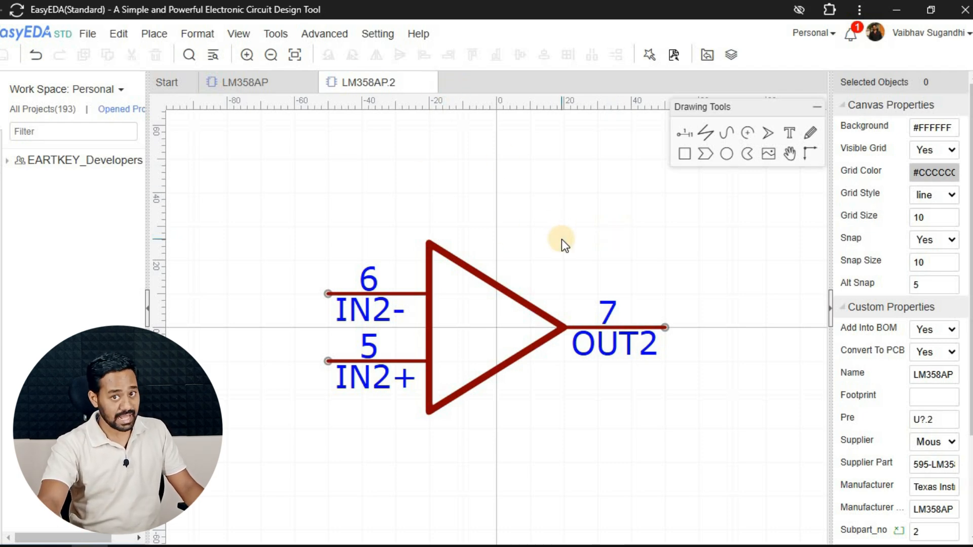
click(426, 85)
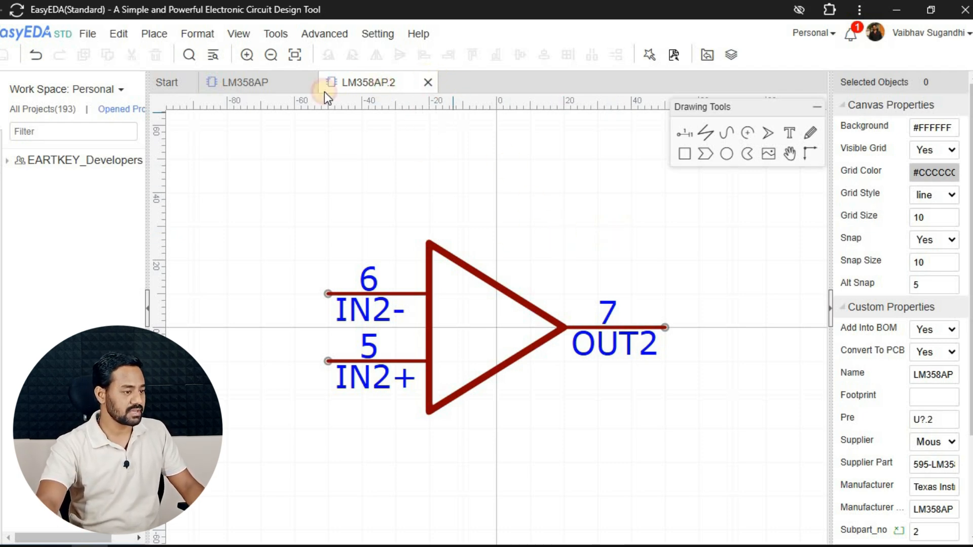
click(311, 84)
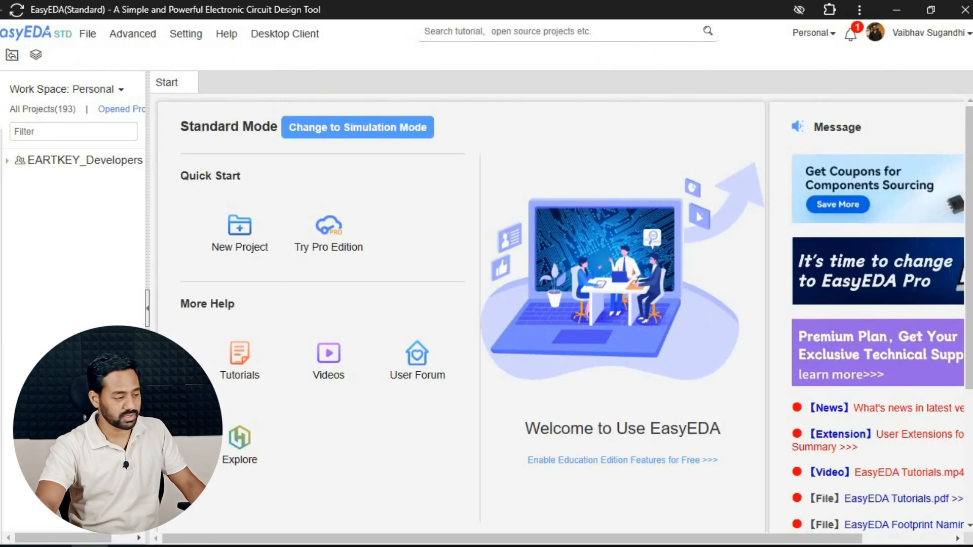
Examine the previews of the LM358AP symbol and its sub parts LM358AP.1 and LM358AP.2 in the library.
click(1, 277)
right_click(434, 179)
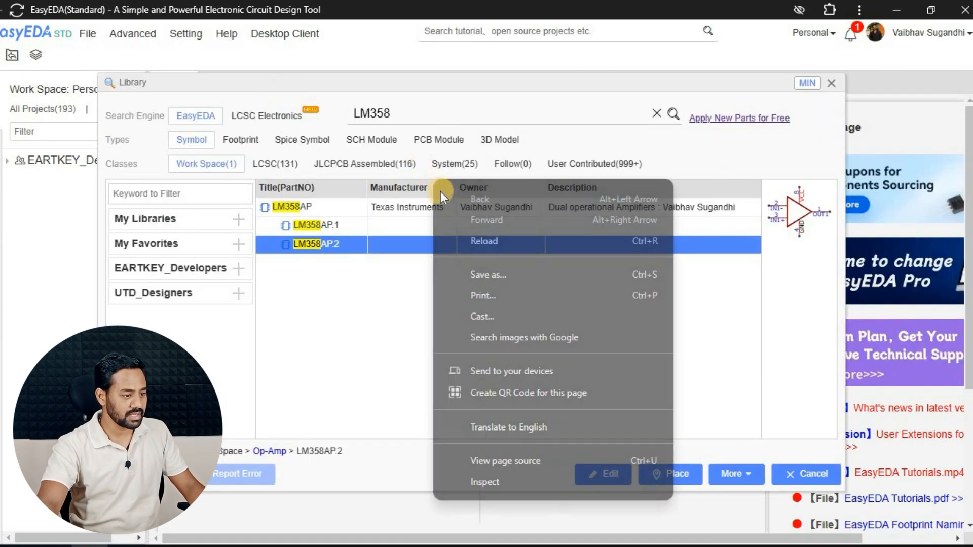
right_click(391, 184)
click(414, 189)
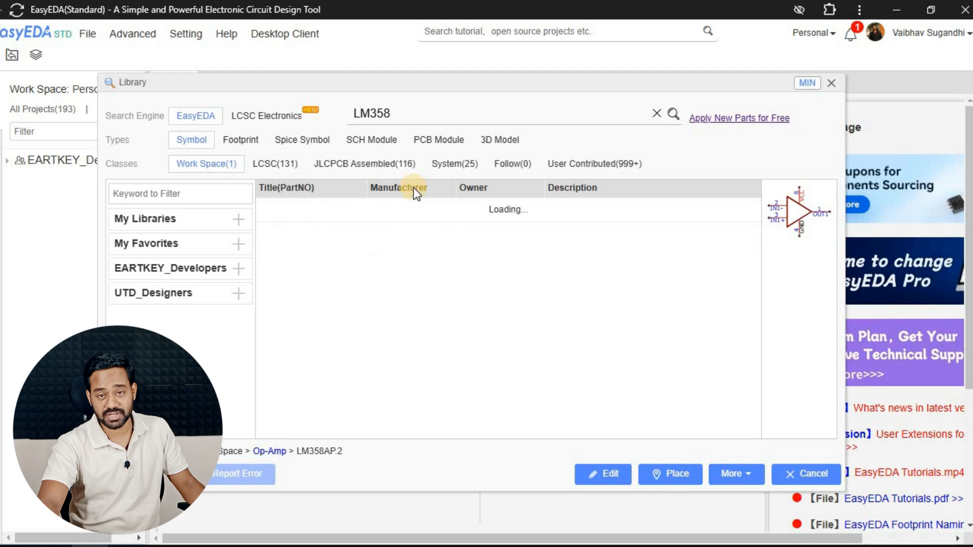
click(342, 223)
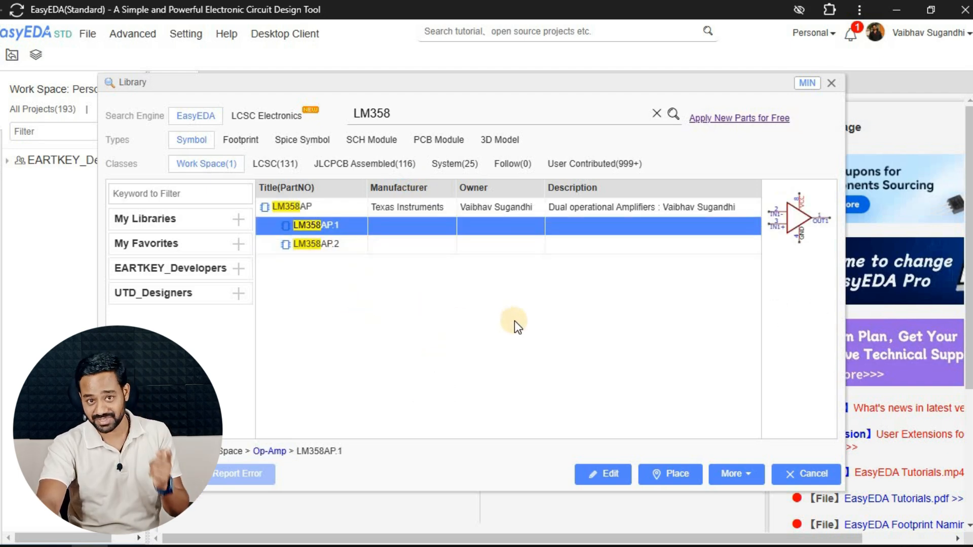
click(330, 245)
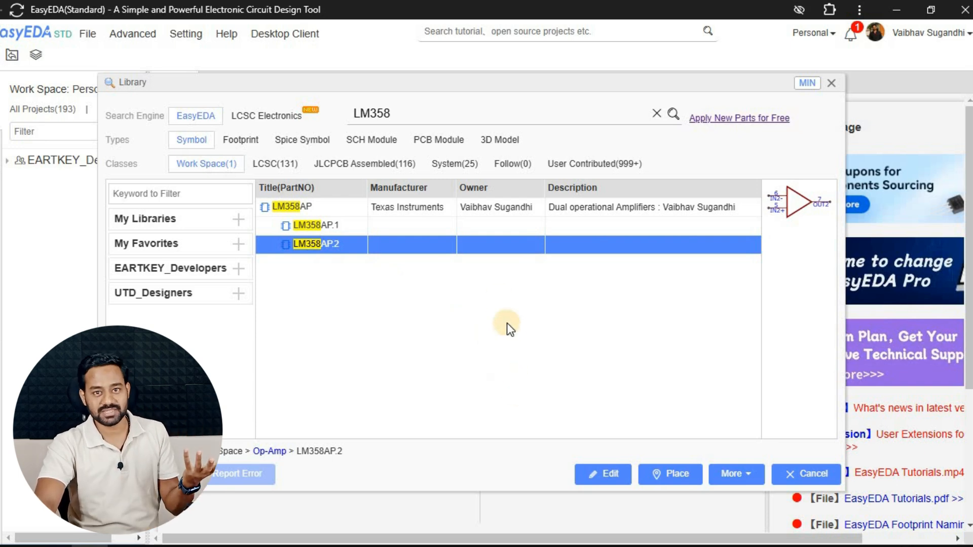
click(337, 208)
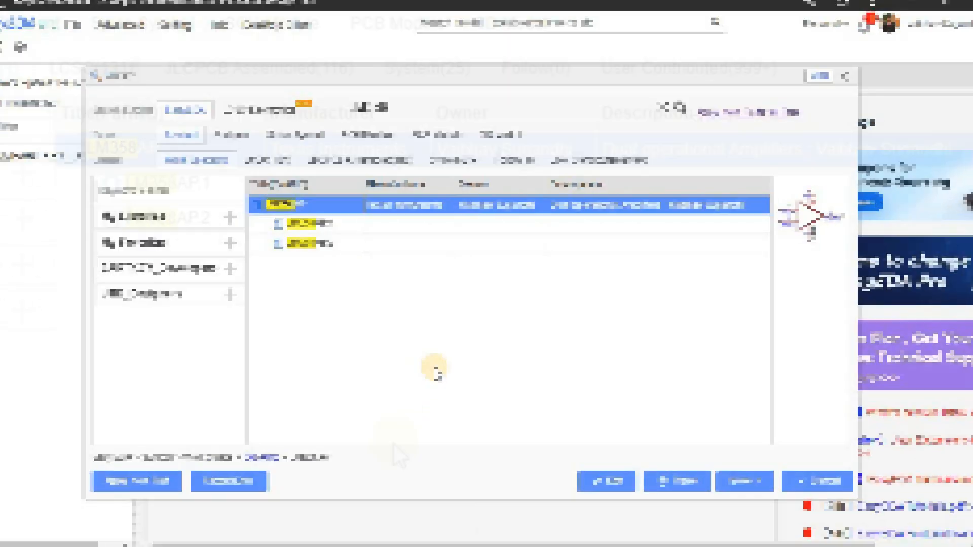
click(817, 480)
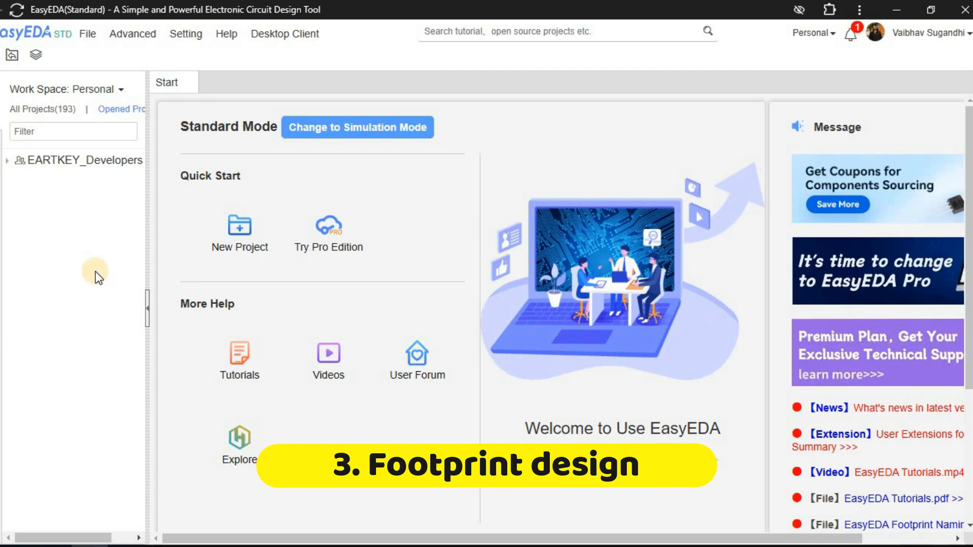
Create a new footprint document.
click(87, 34)
mouse_move(102, 50)
click(222, 135)
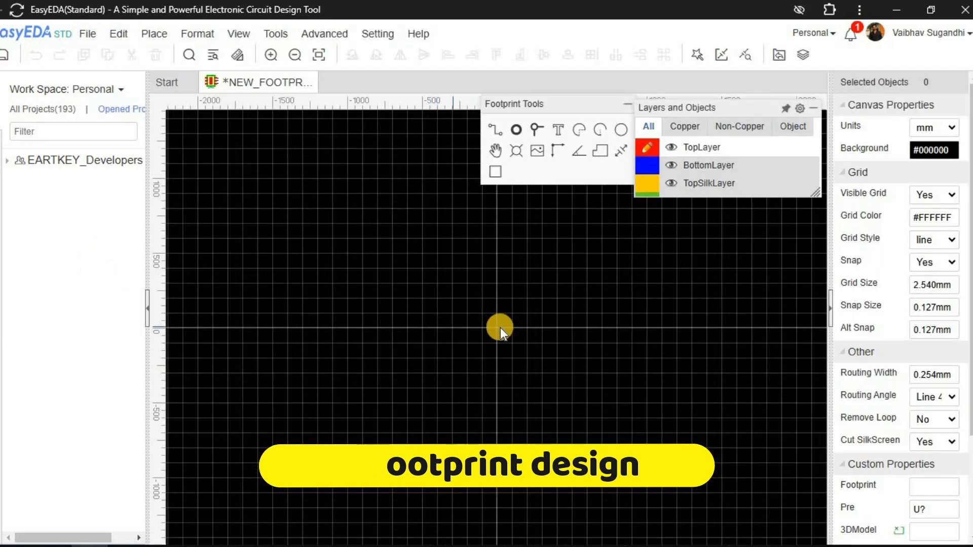
Place eight through-hole pads in two columns of four, numbered counter-clockwise from the upper-left pad, on either side of the origin.
click(516, 130)
scroll(395, 357, up, 5)
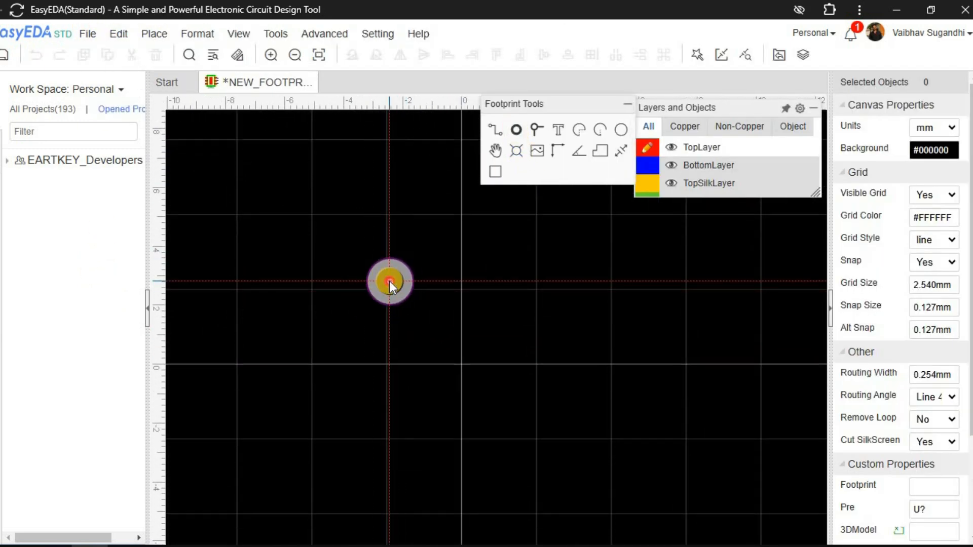
click(389, 281)
click(389, 337)
click(389, 395)
click(390, 461)
click(547, 465)
click(562, 406)
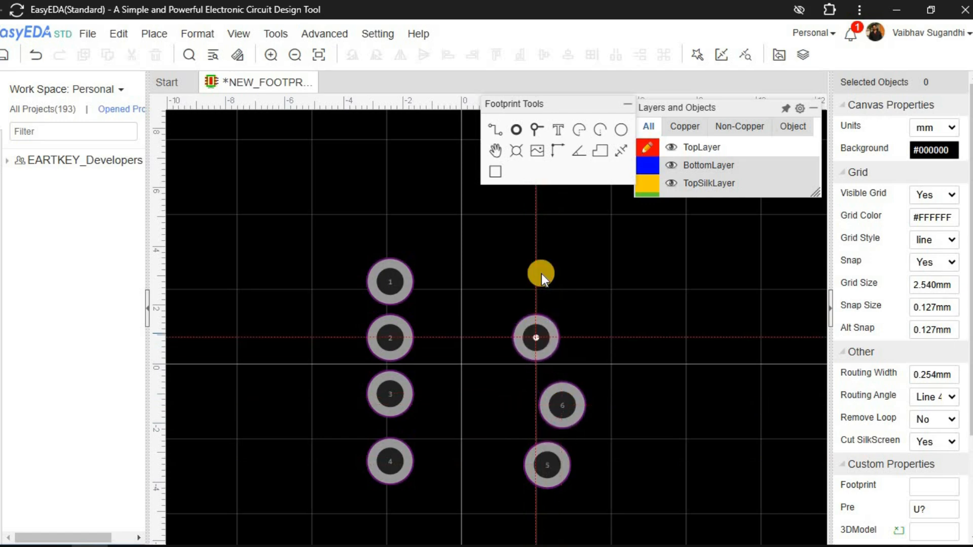
click(536, 337)
click(540, 263)
right_click(599, 280)
right_drag(600, 280, 602, 218)
scroll(370, 233, up, 4)
scroll(441, 370, down, 5)
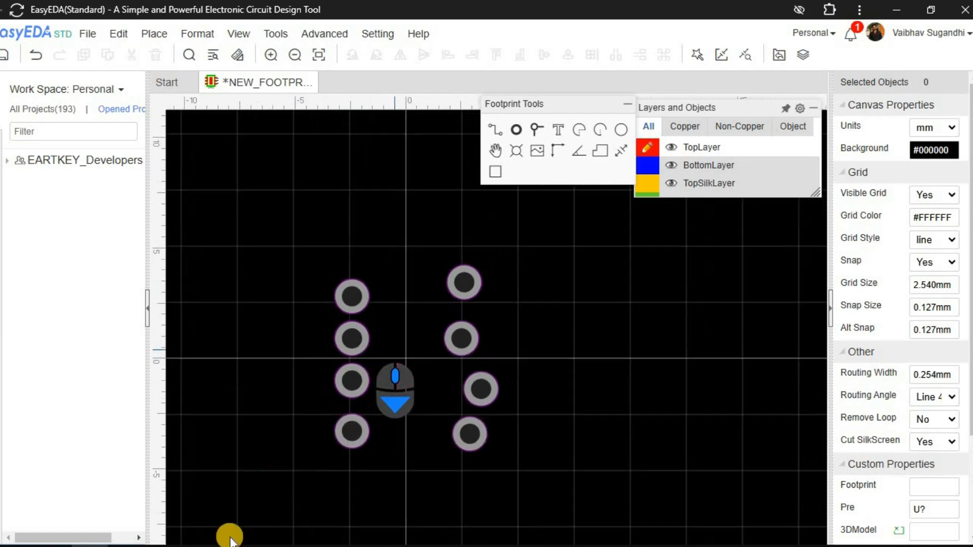
Open the CDIP Layout bookmark in the LM358 datasheet PDF and examine the land pattern dimensions.
click(165, 545)
key(Escape)
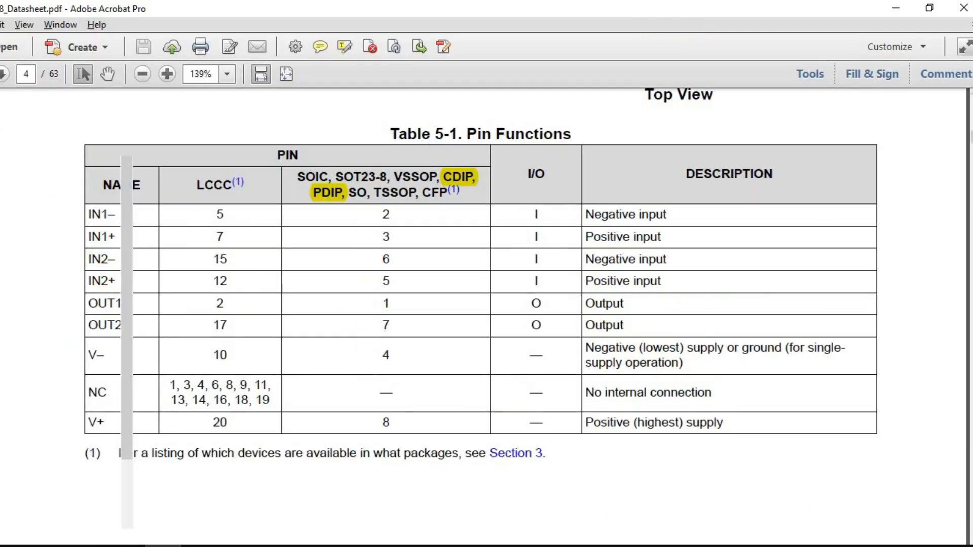
scroll(83, 304, down, 3)
click(54, 514)
scroll(547, 337, down, 10)
ctrl+scroll(620, 363, down, 2)
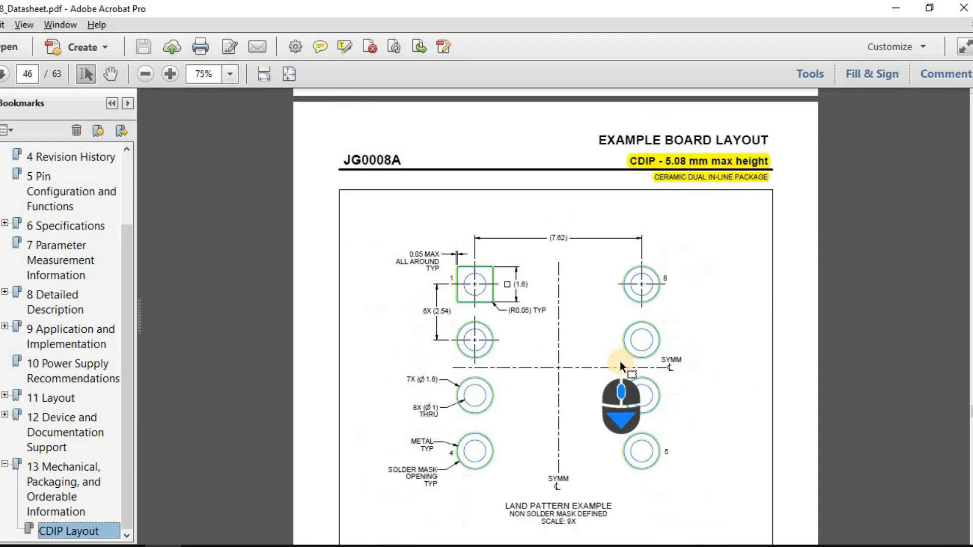
ctrl+scroll(609, 334, up, 3)
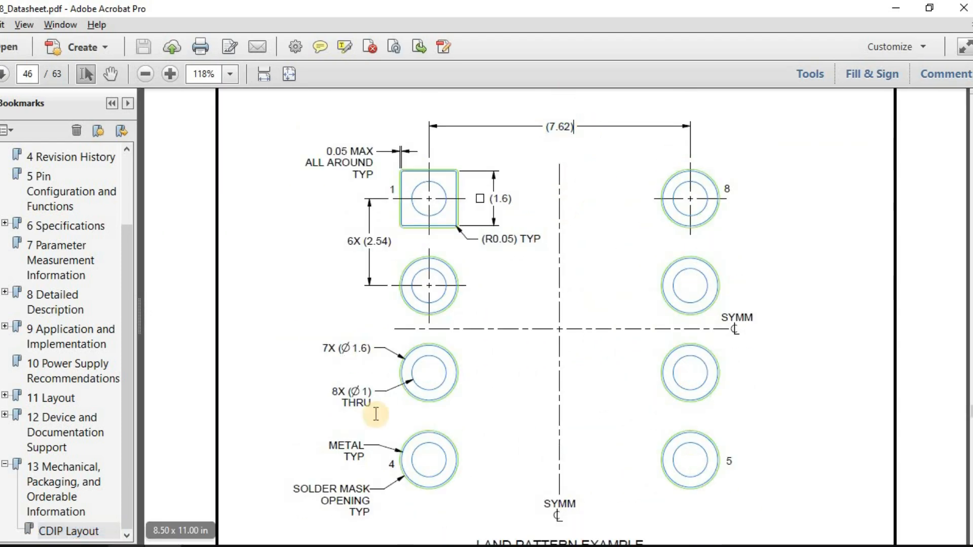
Calculate half of the 7.62 mm pad row spacing in Calculator.
key(super)
text(calc)
key(Return)
text(7.62/2)
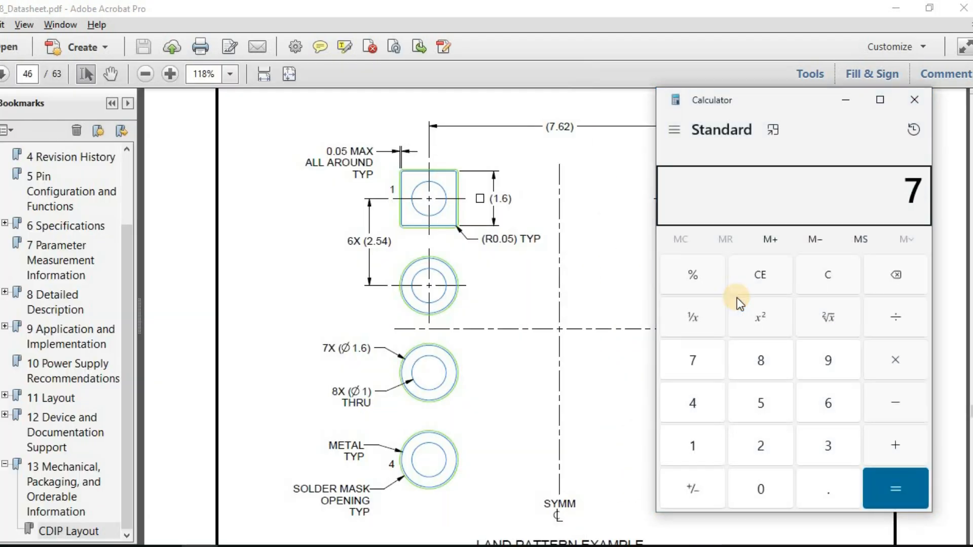
key(Return)
click(576, 324)
In the EasyEDA footprint, set the width and height of pads 1 to 4 to 1.8 mm and their hole diameter to 1 mm.
click(89, 546)
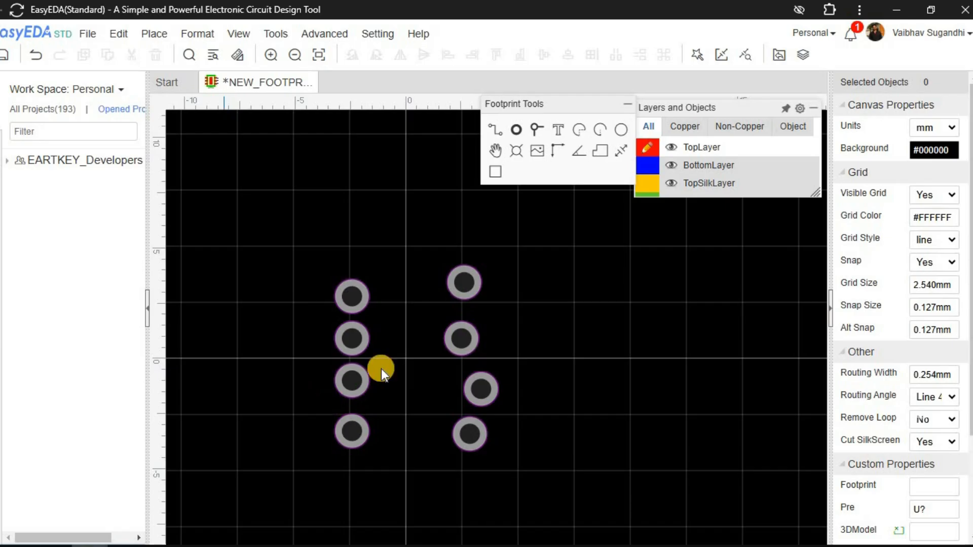
click(349, 296)
drag(272, 233, 385, 474)
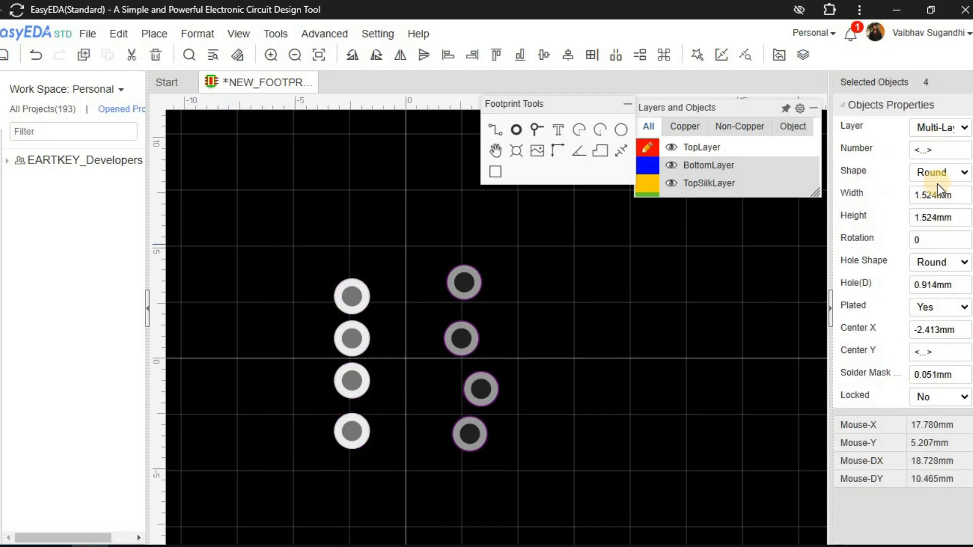
double_click(934, 195)
text(1.8)
key(Return)
double_click(935, 285)
text(1)
key(Return)
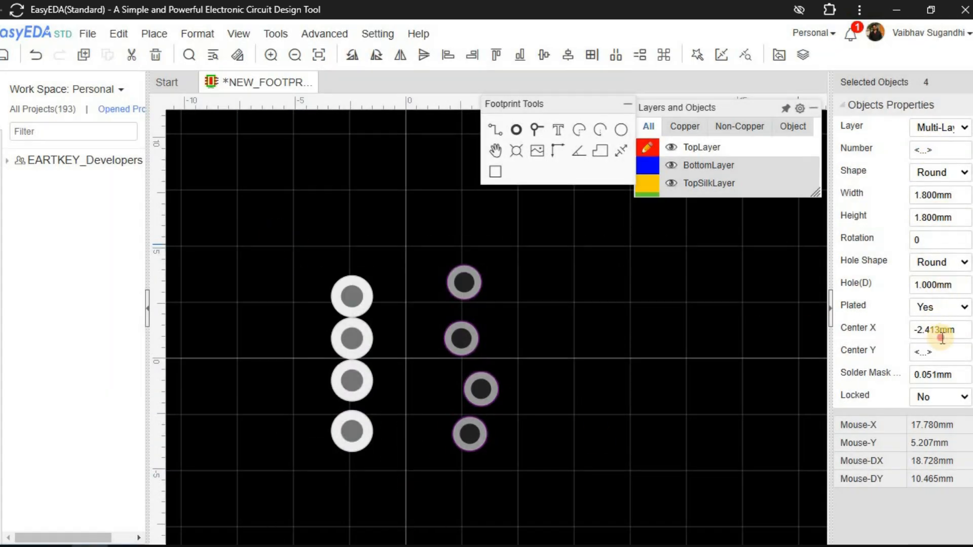
Set Center X of pads 1 to 4 to -3.81 mm and of pads 5 to 8 to 3.81 mm.
double_click(938, 330)
text(-3.81)
key(Return)
drag(398, 207, 536, 504)
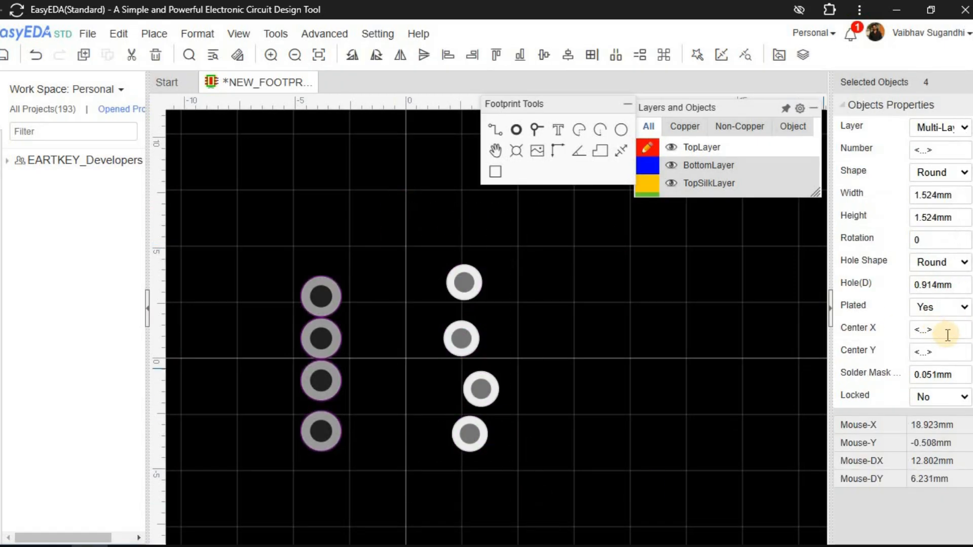
double_click(937, 330)
text(3.81)
key(Return)
Set the width and height of pads 5 to 8 to 1.8 mm and their hole diameter to 1 mm.
double_click(935, 195)
text(1.8)
key(Return)
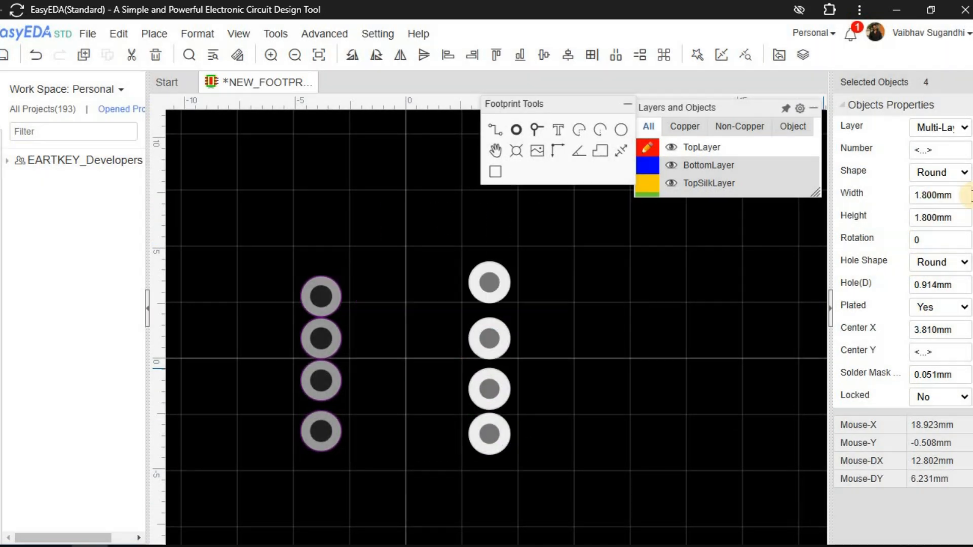
double_click(947, 285)
text(1)
key(Return)
Set the Center Y of pad 1 to 3.81 mm.
click(311, 289)
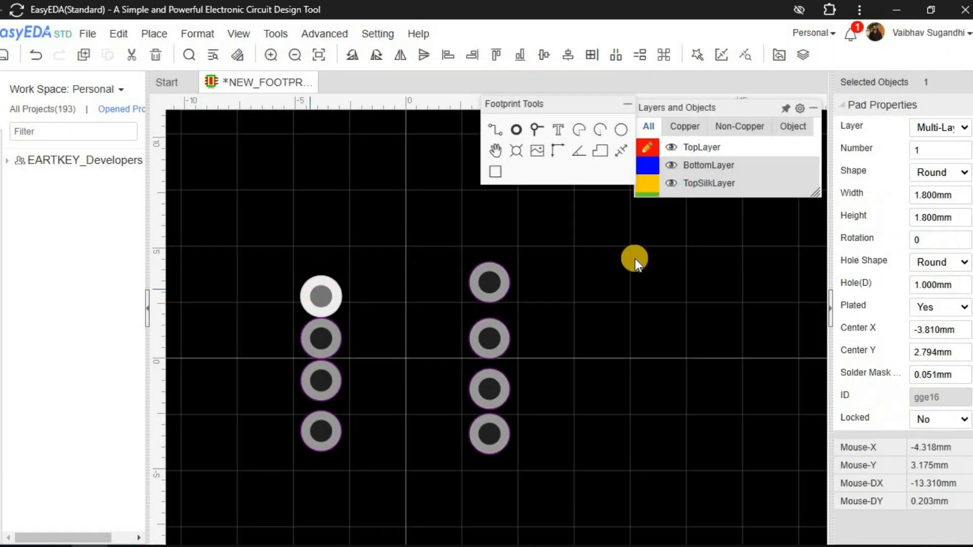
double_click(938, 355)
text(3.81)
key(Return)
Check the pad pitch in the datasheet PDF, add 2.54 and 1.27 in Calculator, and return to the EasyEDA footprint.
key(alt+Tab)
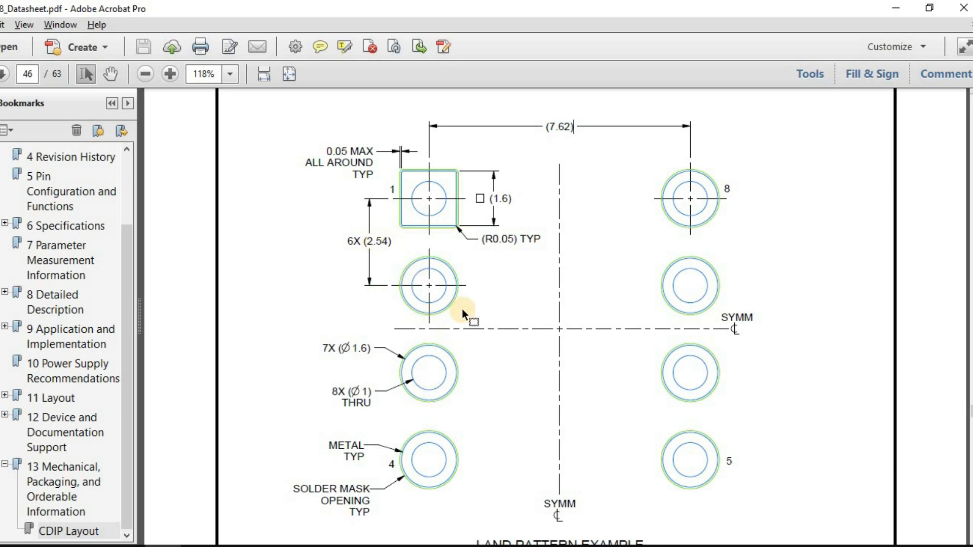
click(200, 545)
key(Escape)
text(2.54+)
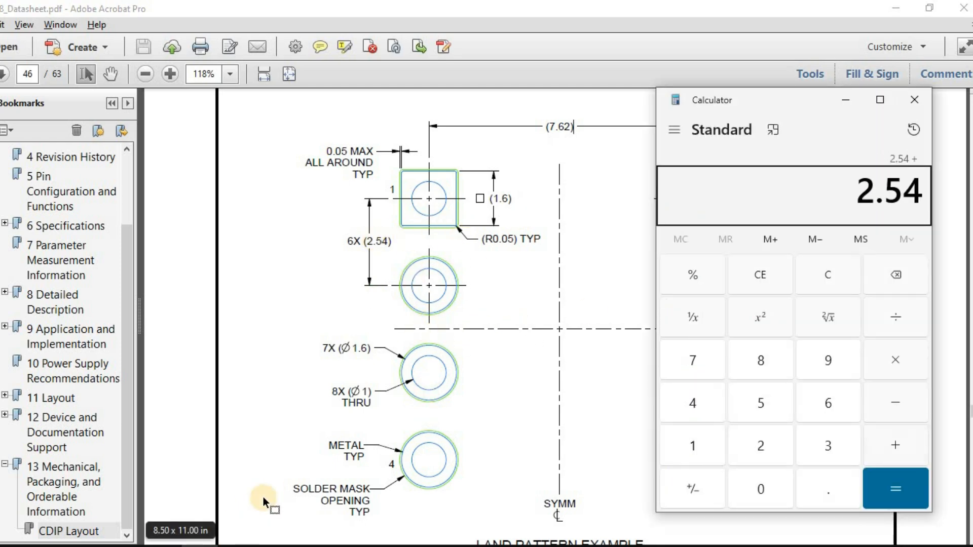
text(1.27)
key(Return)
click(200, 546)
click(89, 545)
Set the Center Y of pad 8 to 3.81 mm.
click(486, 285)
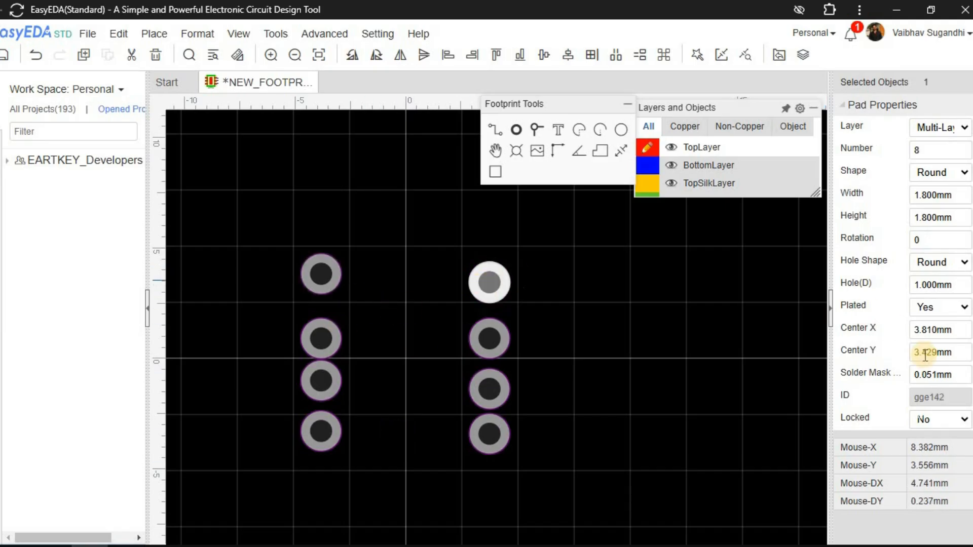
double_click(926, 353)
text(3.81)
key(Return)
Set the Center Y of pads 2 and 7 to 1.27 mm.
click(321, 339)
double_click(940, 352)
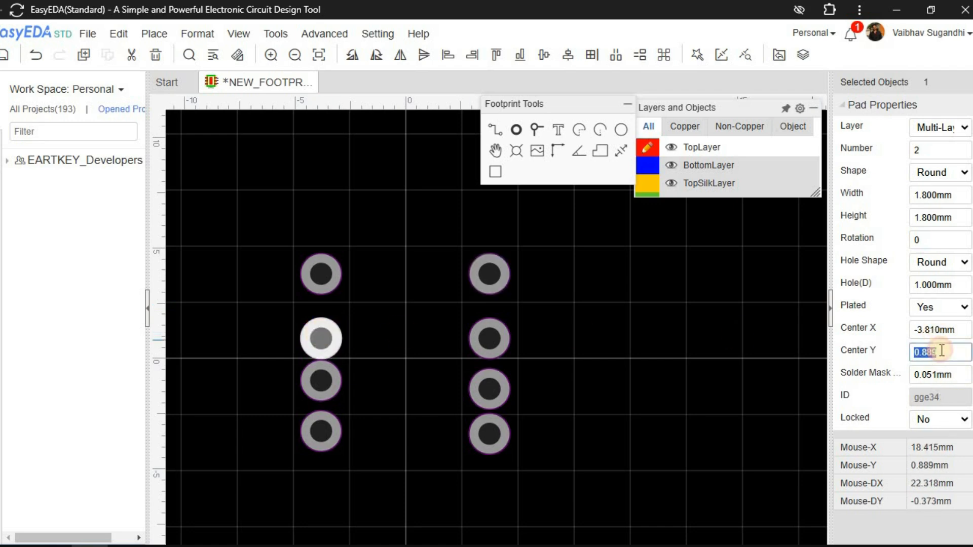
key(Return)
click(503, 334)
double_click(938, 330)
double_click(937, 352)
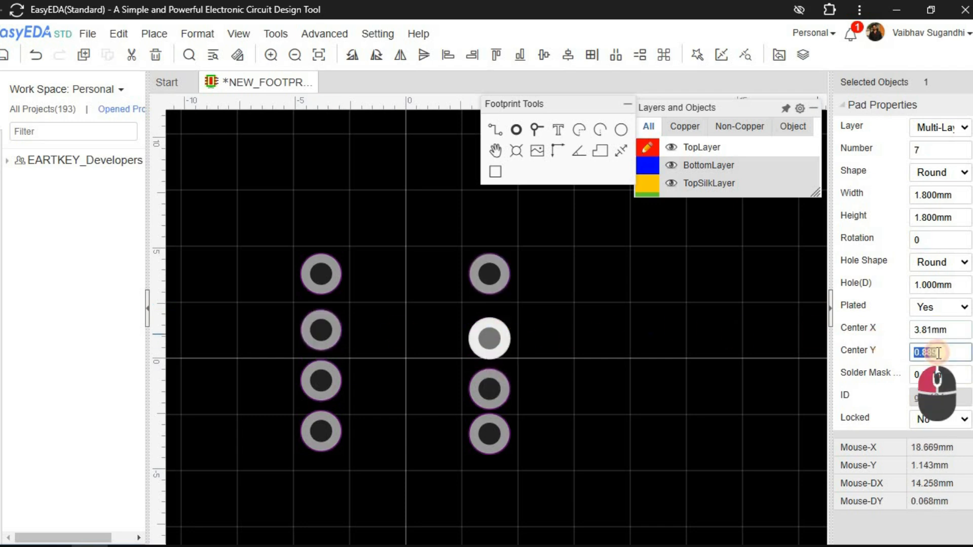
text(1.27)
key(Return)
Set the Center Y of pads 3 and 6 together to -1.27 mm.
click(321, 381)
shift+click(489, 389)
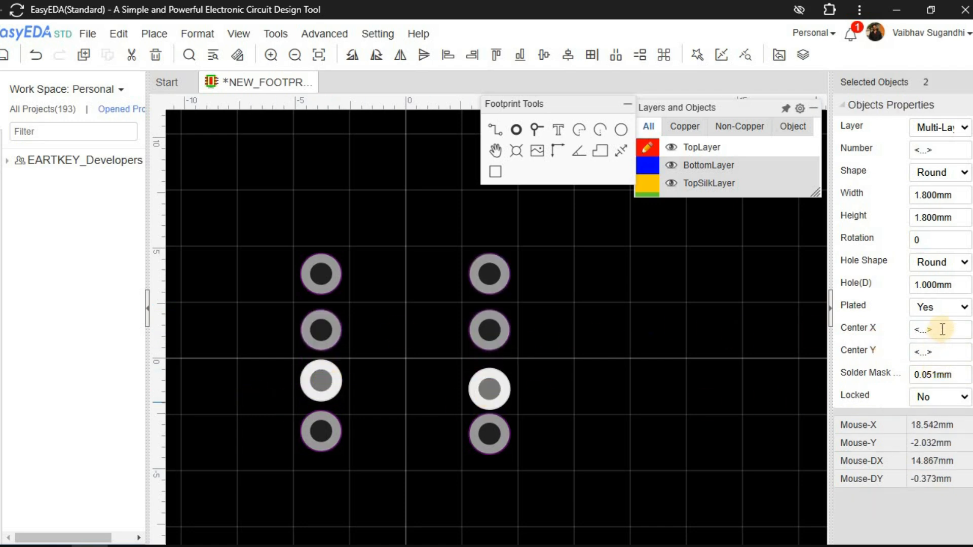
click(943, 353)
text(-1.27)
key(Return)
Inspect the individual coordinates of pads 3 and 6.
click(573, 434)
click(503, 383)
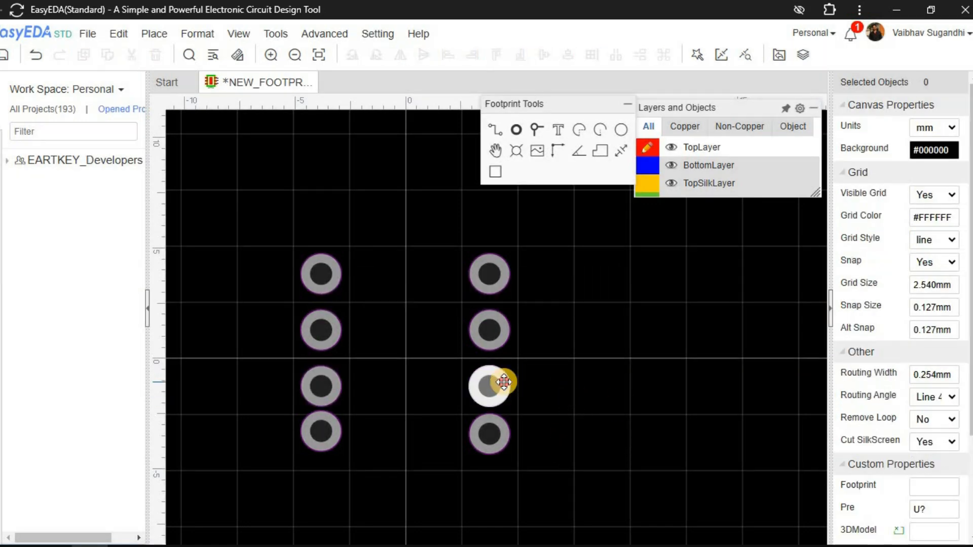
click(579, 407)
click(483, 386)
click(324, 386)
click(388, 442)
click(317, 384)
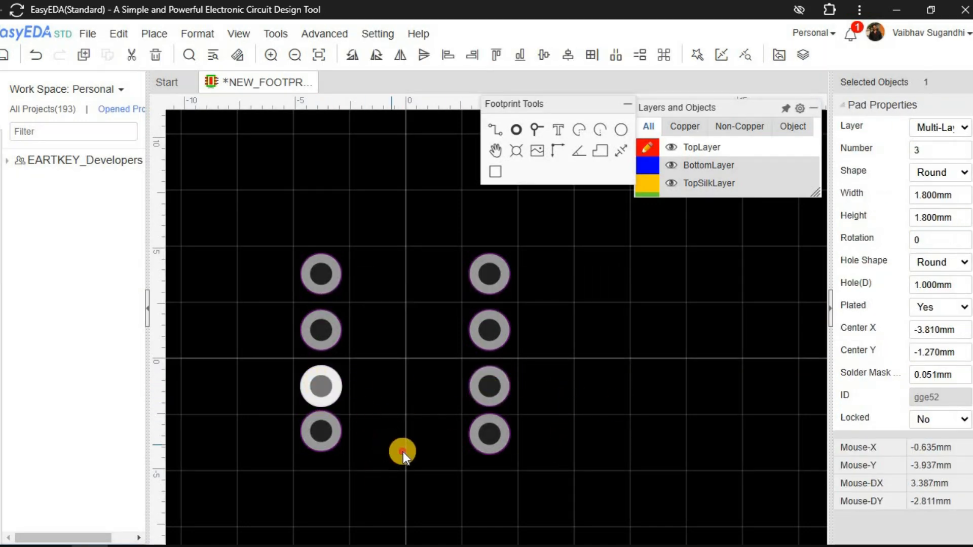
click(403, 452)
Set the Center Y of pads 4 and 5 together to -3.81 mm.
click(325, 431)
ctrl+click(498, 437)
click(939, 354)
text(-3.81)
key(Return)
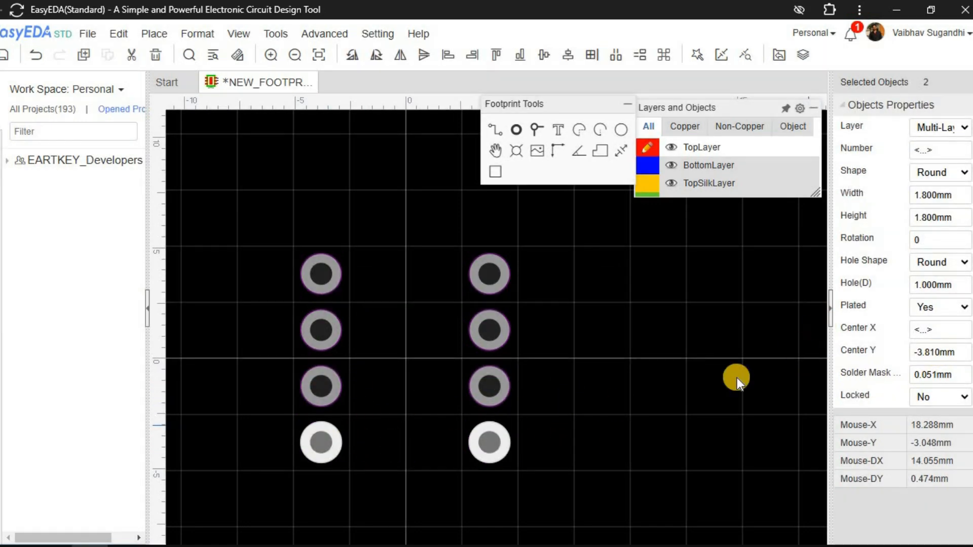
click(490, 429)
click(332, 437)
Draw a vertical track about 10 mm long on TopSilkLayer, just inside the column of pads 1 to 4.
mouse_move(397, 394)
right_down()
mouse_move(419, 396)
mouse_move(404, 384)
right_up()
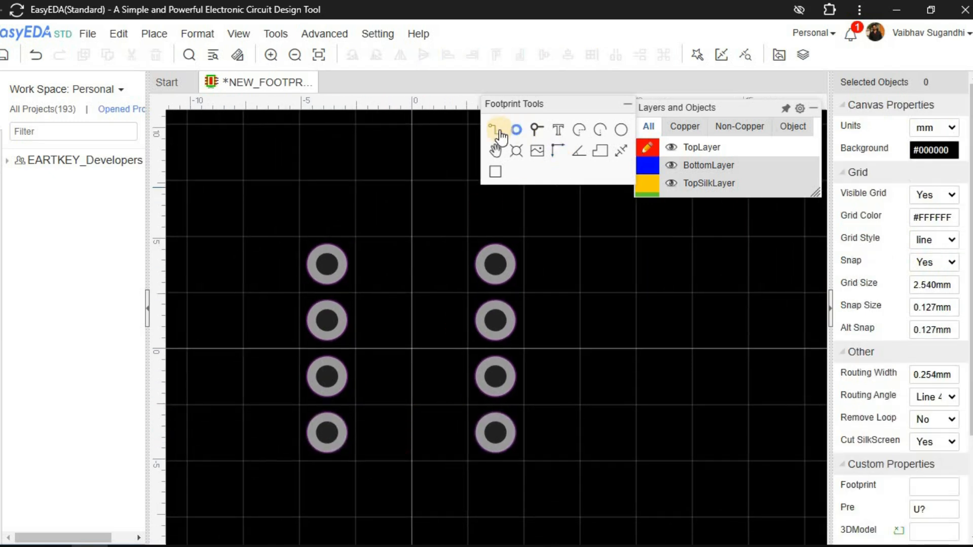
click(499, 131)
click(649, 183)
click(353, 236)
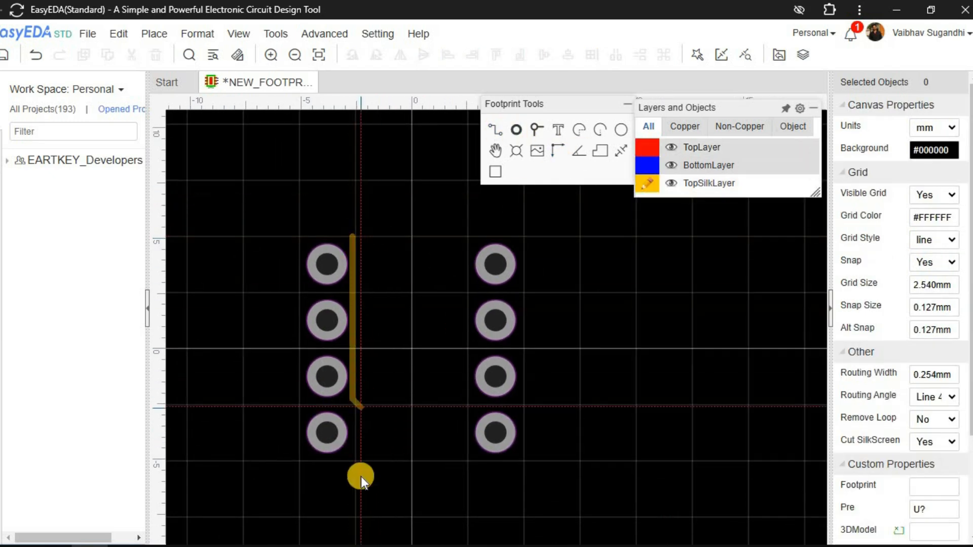
click(353, 458)
right_click(449, 460)
Set the Start X of the silkscreen line beside pads 1 to 4 to -2.8 mm.
click(351, 453)
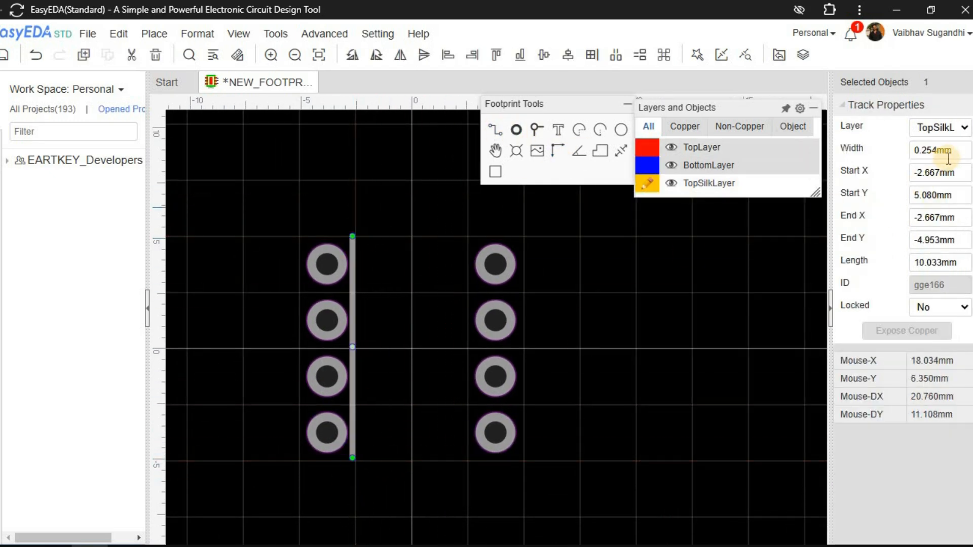
click(942, 173)
text(-2.8)
key(Return)
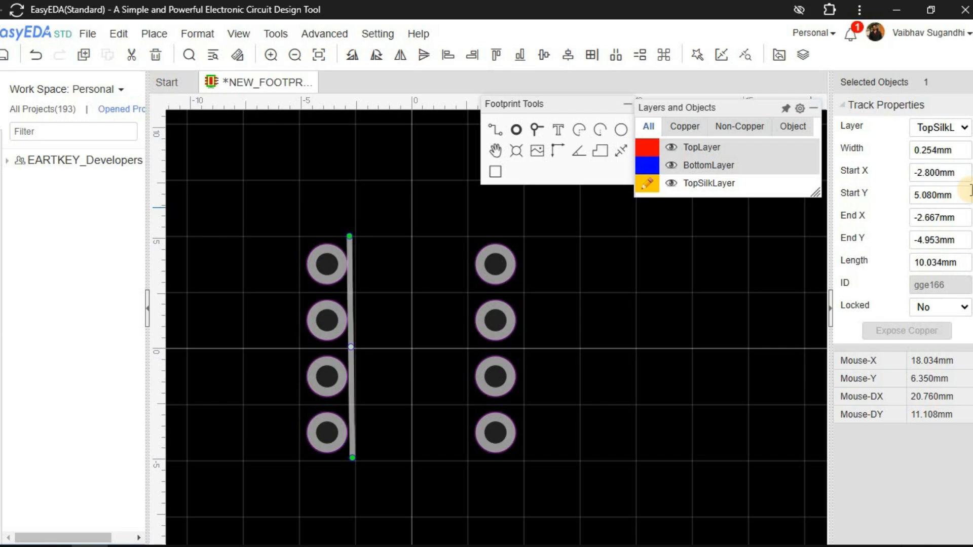
Examine the package body width and length in the datasheet's CDIP outline drawing and return to the footprint.
key(alt+Tab)
scroll(567, 333, up, 4)
scroll(567, 333, up, 8)
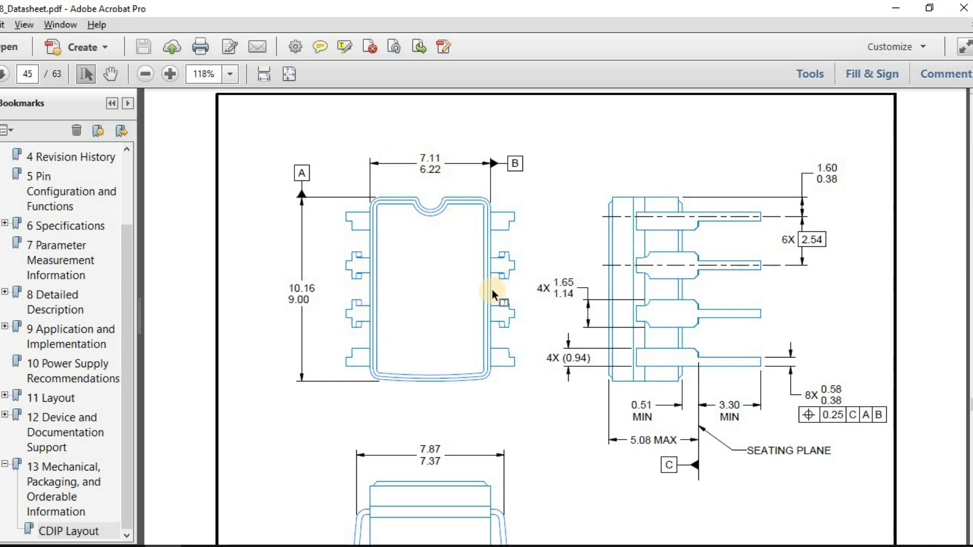
key(alt+Tab)
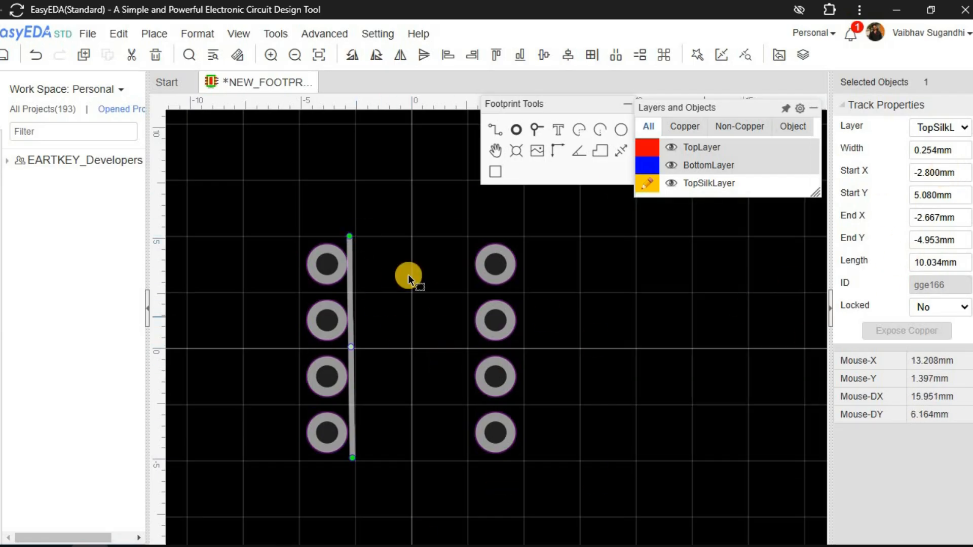
key(alt+Tab)
key(alt+Tab)
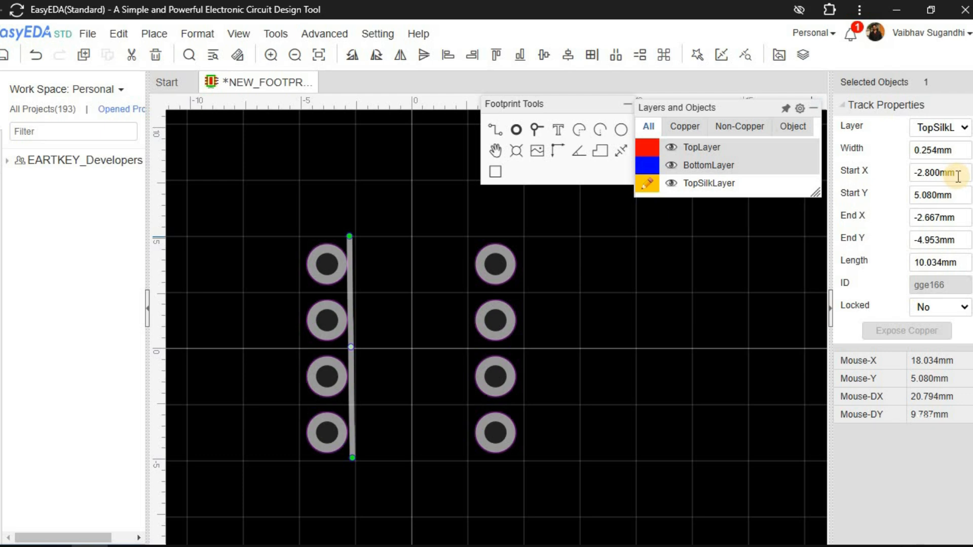
Try Start X values of -3.5, -2.5, -3 and -2.8 mm for the silkscreen line, comparing with the datasheet outline.
click(957, 176)
text(-3.)
key(Return)
click(956, 176)
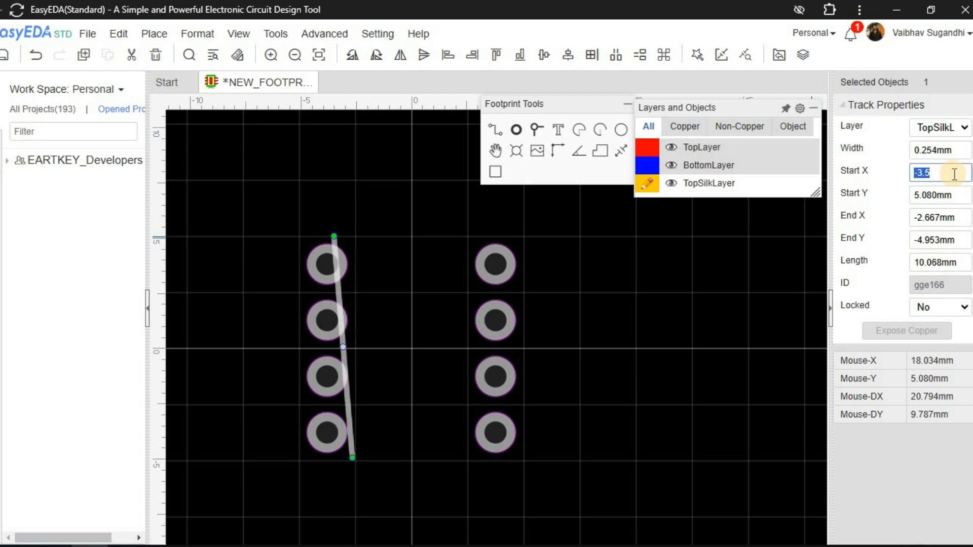
text(-2.5)
key(Return)
key(alt+Tab)
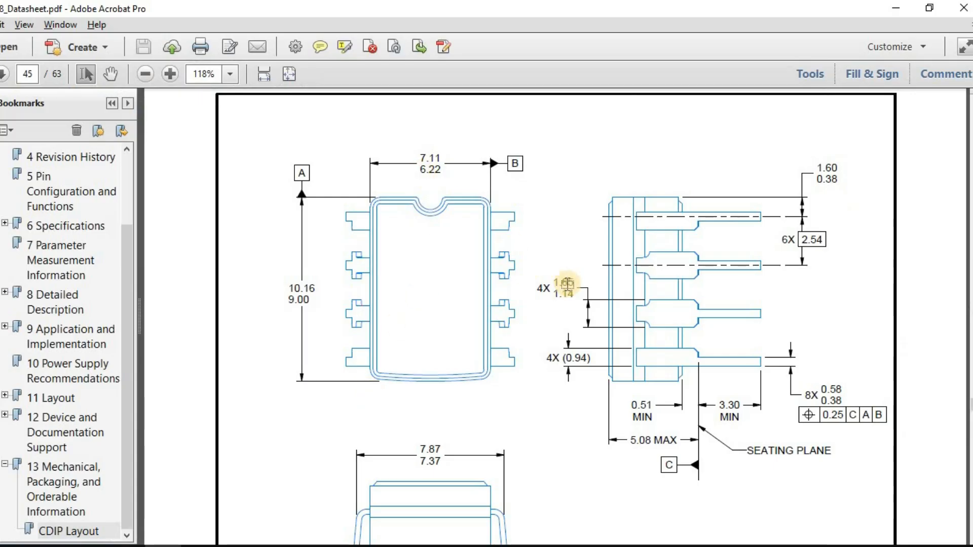
key(alt+Tab)
click(954, 175)
text(-3)
key(Return)
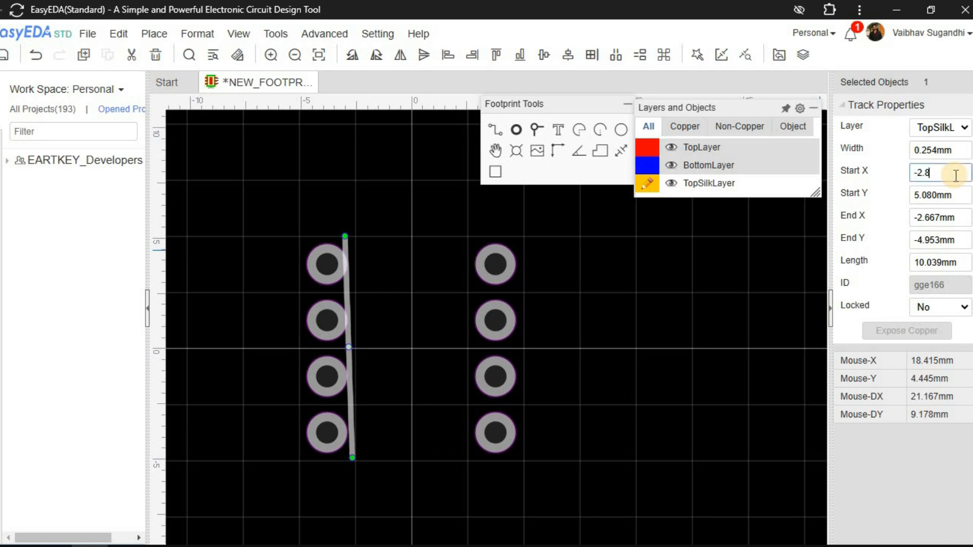
key(Return)
Set the silkscreen line's start point to X -2.5, Y 5 mm and its end point to X -2.5, Y -5 mm.
click(956, 176)
text(-3)
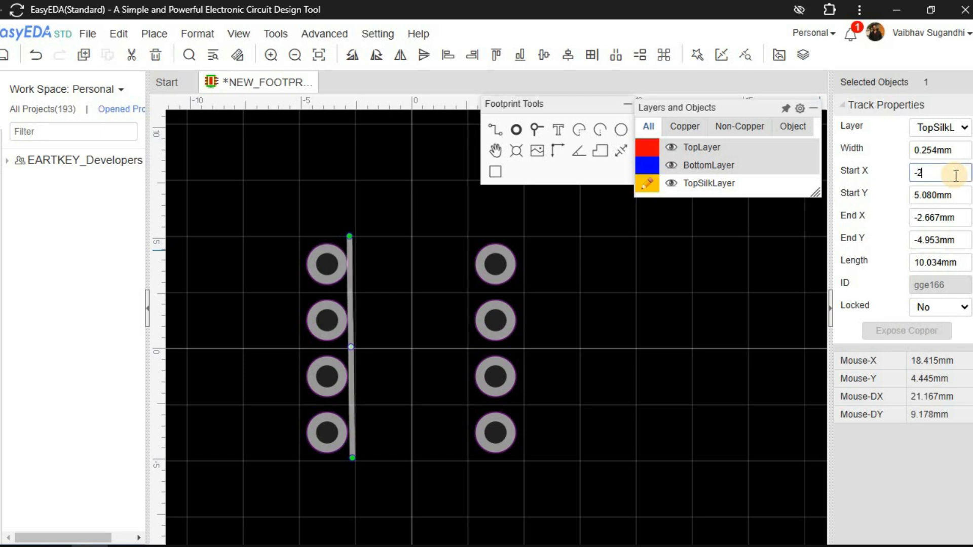
text(.5)
key(Return)
click(955, 194)
text(5)
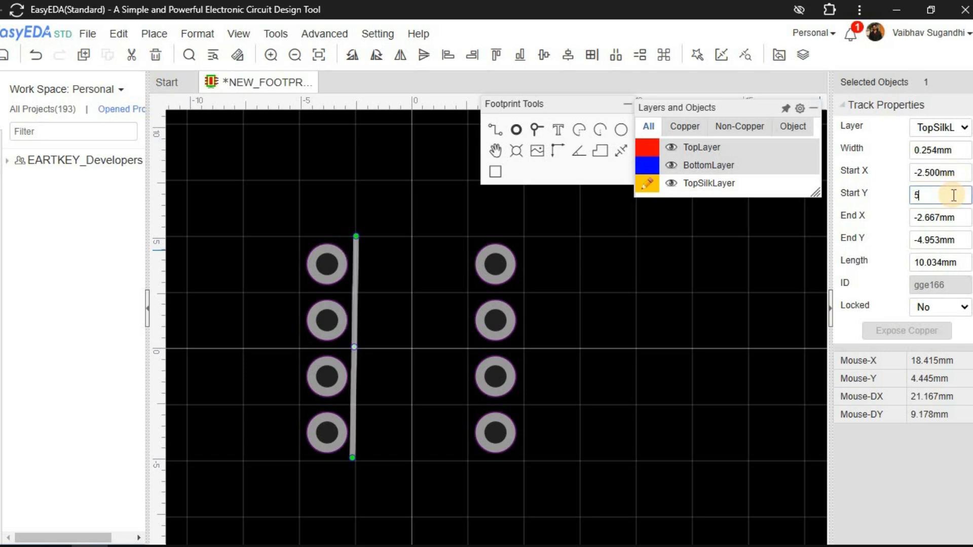
key(Return)
click(923, 217)
text(-2.5)
key(Return)
click(935, 239)
text(-5)
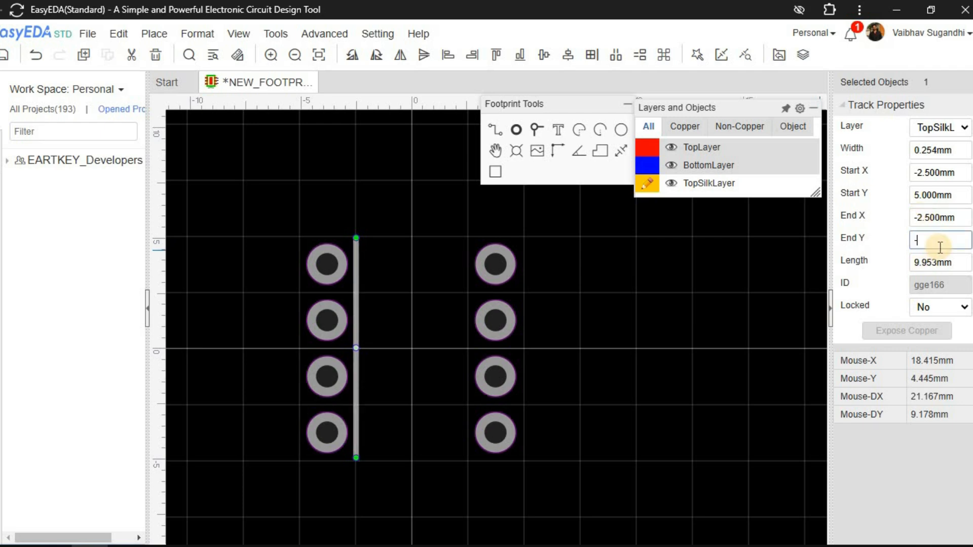
key(Return)
Draw a vertical silkscreen line just inside pads 5 to 8 and set its start point to X 2.5, Y 5 mm.
click(402, 339)
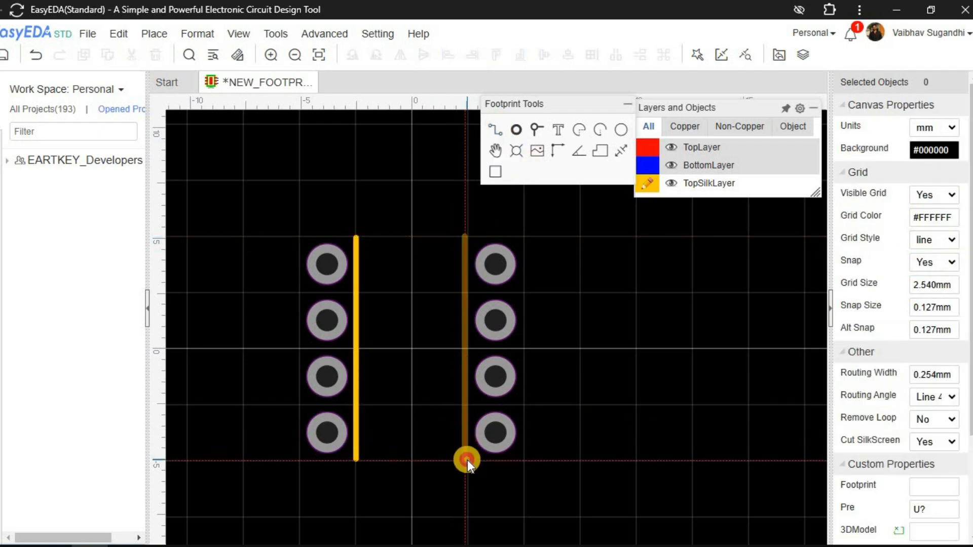
click(464, 459)
double_click(937, 172)
text(2.5)
key(Return)
double_click(937, 195)
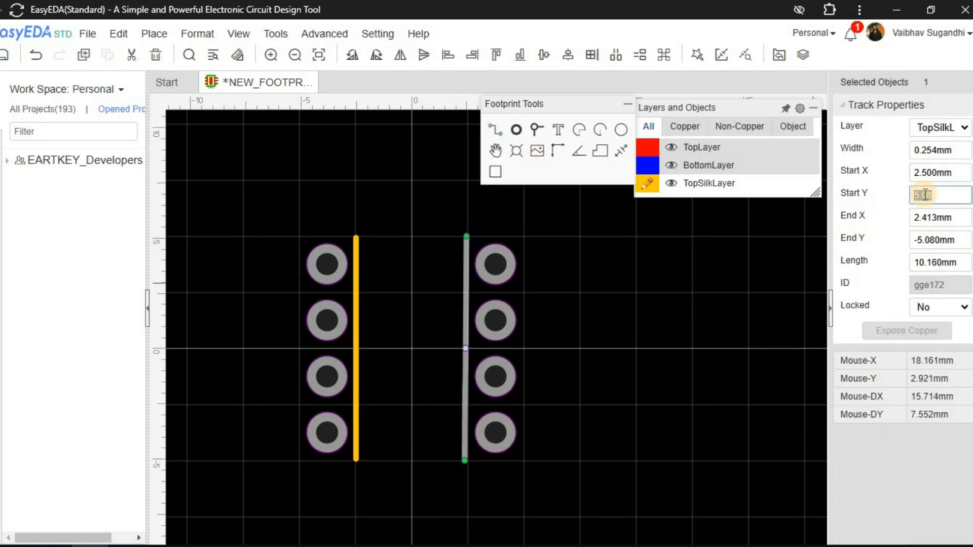
text(5mm)
Set the end point of the silkscreen line beside pads 5 to 8 to X 2.5, Y -5 mm.
double_click(929, 217)
text(2.5)
key(Return)
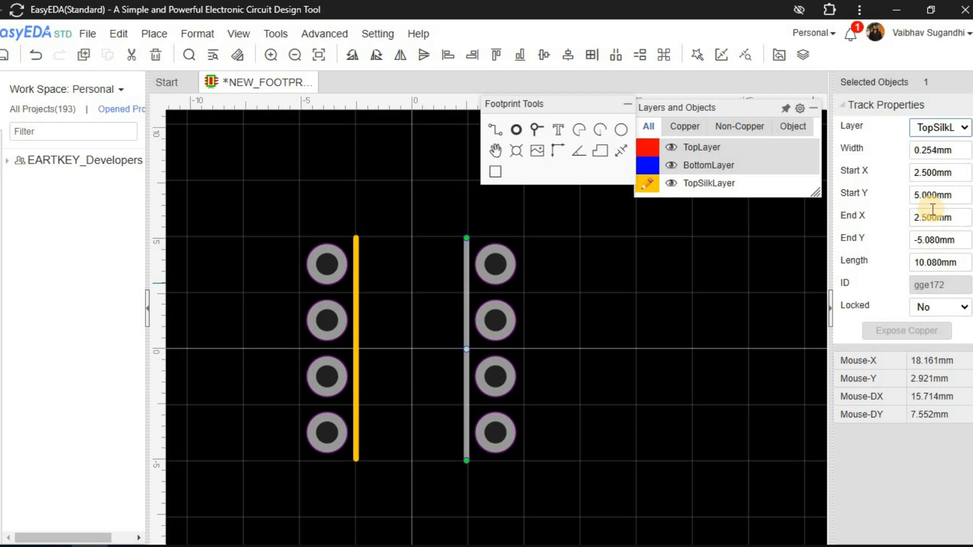
double_click(935, 240)
text(-5)
key(Return)
click(558, 192)
Set both Start X and End X of the silkscreen line beside pads 1 to 4 to -2.7 mm.
click(357, 247)
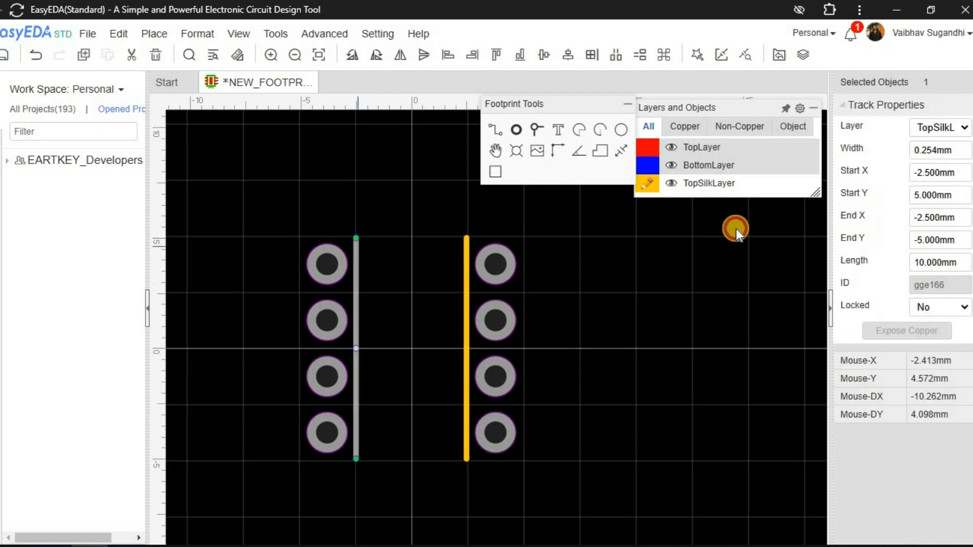
double_click(940, 174)
text(-2.6)
key(Return)
double_click(940, 173)
text(-2.7)
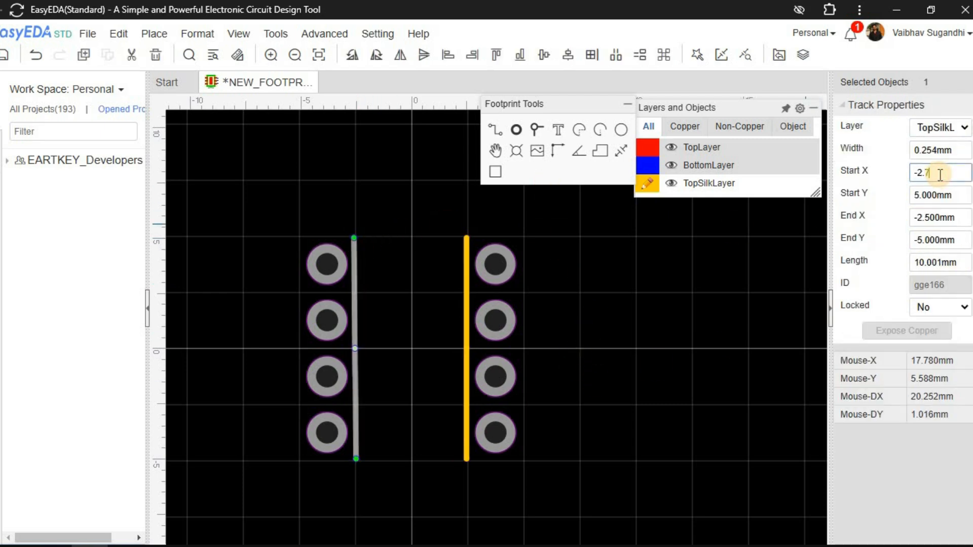
key(Return)
double_click(922, 219)
text(-2.7)
key(Return)
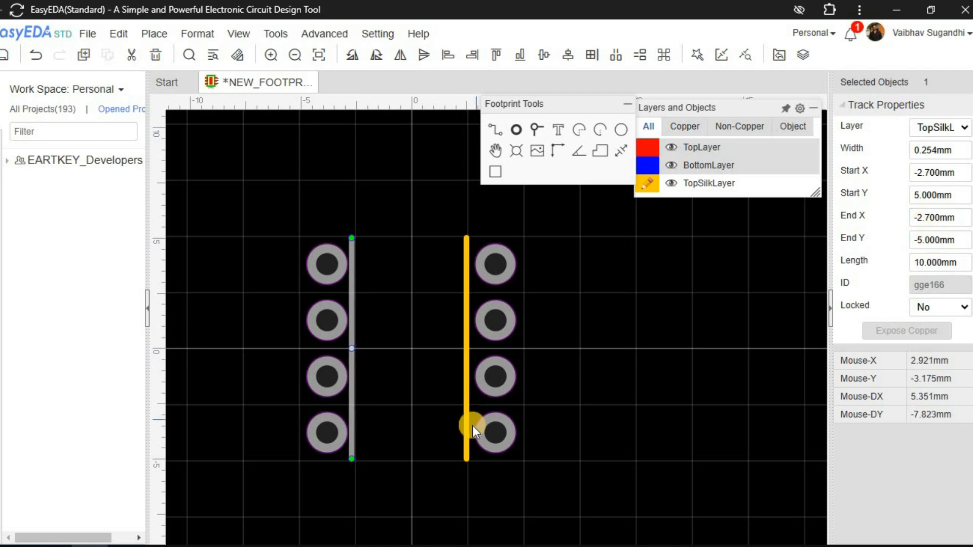
Set both Start X and End X of the silkscreen line beside pads 5 to 8 to 2.7 mm.
click(467, 424)
double_click(936, 173)
text(2.7)
key(Return)
double_click(940, 218)
text(2.7)
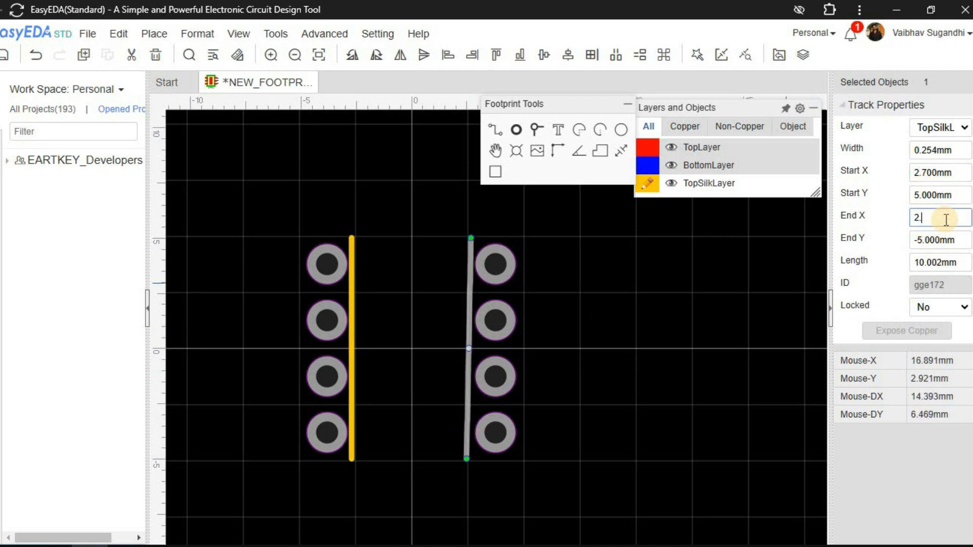
key(Return)
click(659, 272)
Close the silkscreen body outline with horizontal lines joining the upper and lower ends of the two vertical lines.
scroll(339, 256, up, 3)
click(338, 255)
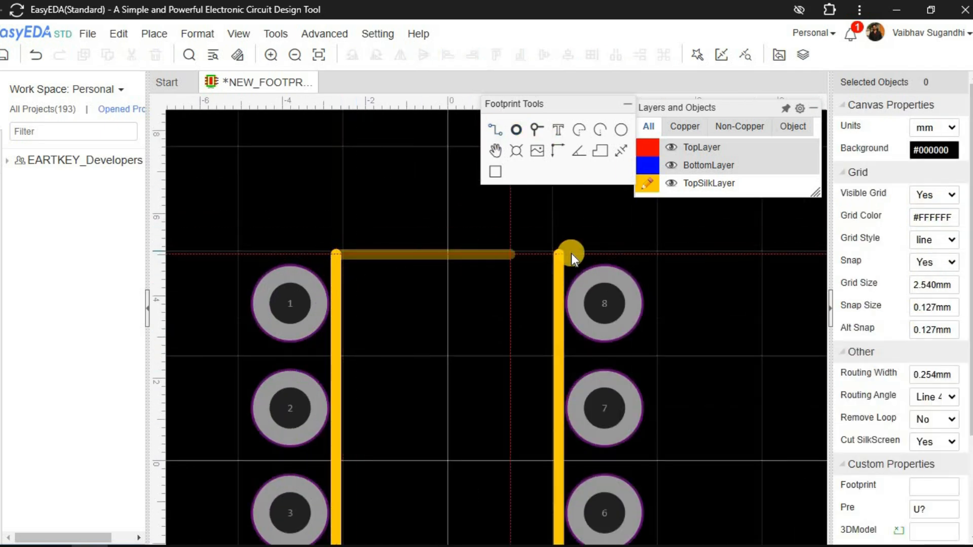
click(559, 254)
right_drag(526, 306, 423, 184)
scroll(385, 254, down, 2)
click(280, 458)
click(438, 458)
right_click(439, 457)
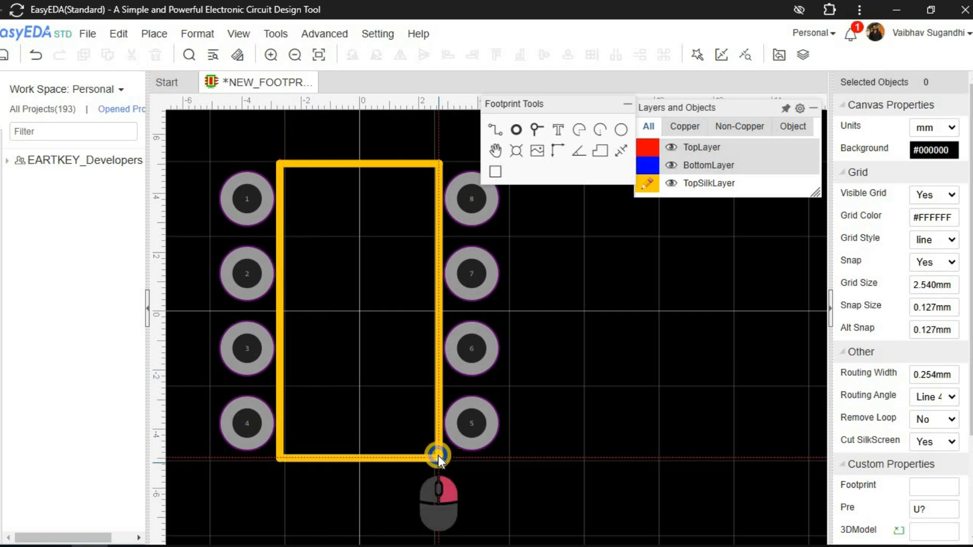
Draw a semicircular silkscreen notch arc centred on the upper edge of the body outline.
scroll(456, 436, down, 3)
scroll(425, 369, up, 3)
scroll(419, 349, up, 1)
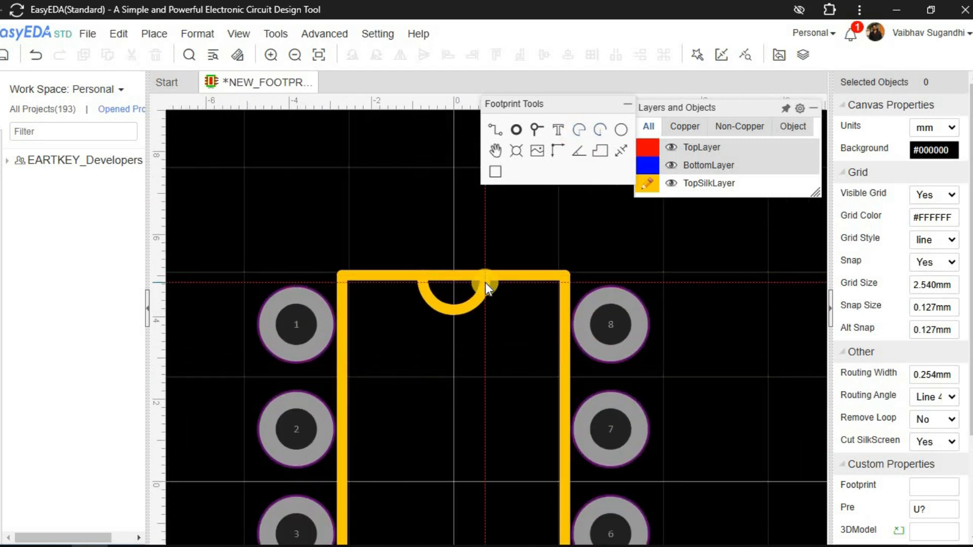
click(485, 276)
right_click(485, 279)
click(468, 301)
scroll(468, 300, up, 4)
scroll(479, 308, down, 4)
click(436, 236)
scroll(476, 228, down, 3)
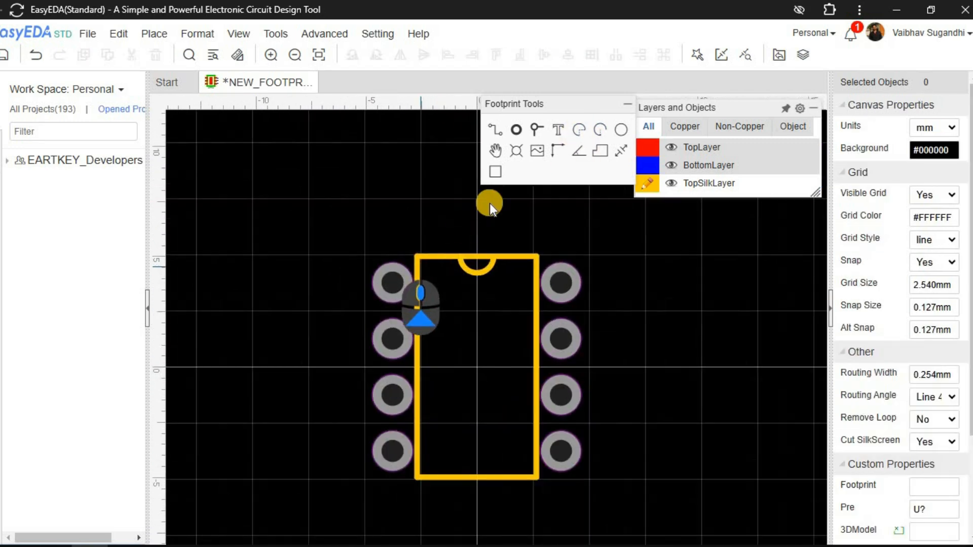
Draw a silkscreen circle beside pad 1, outside the body, and set its line width to 0.5 mm.
scroll(450, 269, up, 4)
click(460, 280)
right_drag(459, 280, 385, 329)
drag(384, 330, 376, 330)
click(943, 150)
text(0.5)
key(Return)
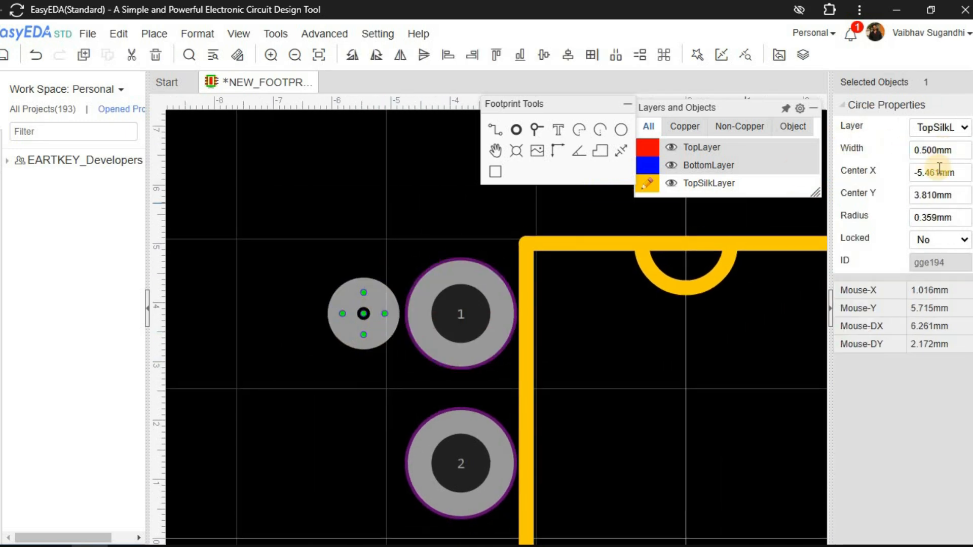
Set the centre of the pin 1 marker circle to X -5.5, Y 3.81 mm.
click(938, 171)
text(-5)
key(Return)
click(937, 172)
text(-5.5)
key(Return)
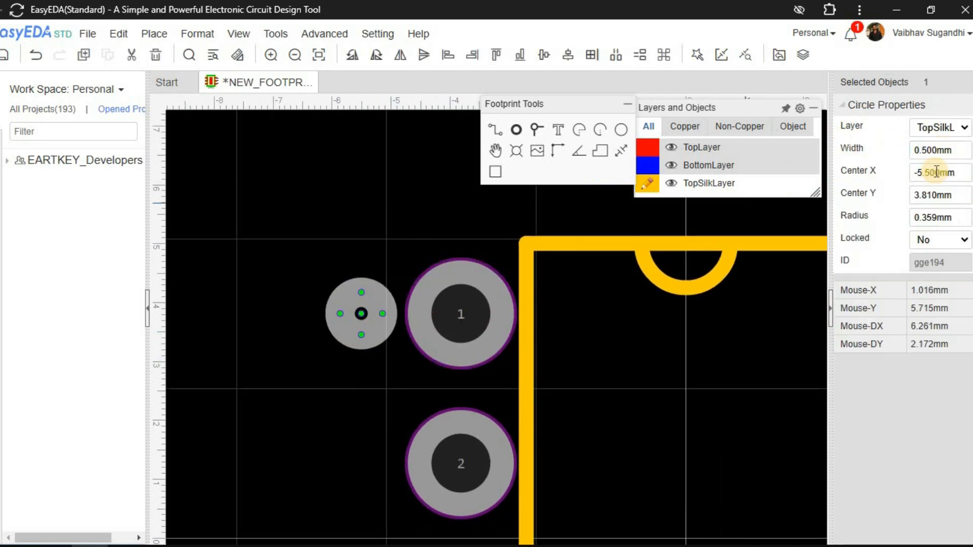
click(932, 196)
text(3.8)
key(Return)
click(932, 196)
text(3.81)
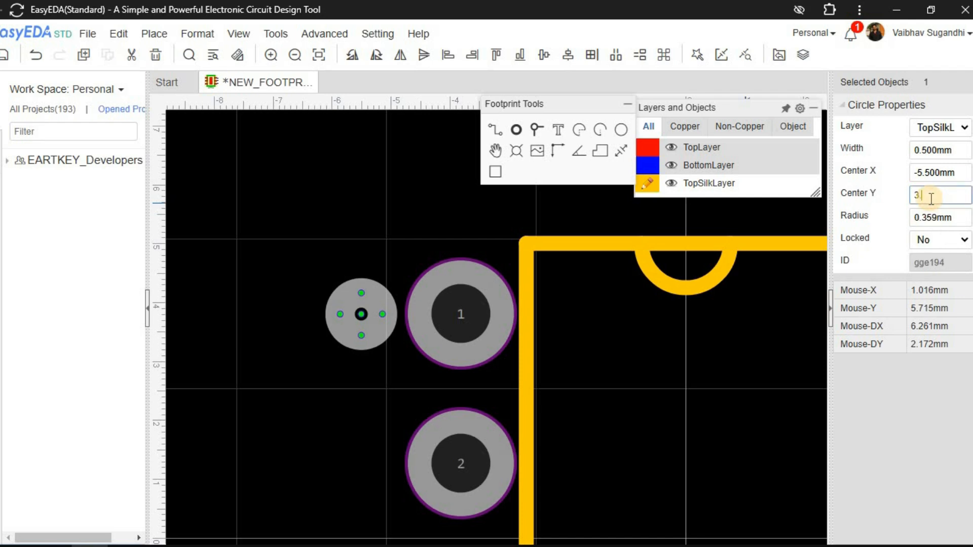
key(Return)
Set the pin 1 marker circle's line width to 0.6 mm and its radius to 0.3 mm so it forms a solid dot.
click(942, 218)
text(0.4)
key(Return)
click(938, 151)
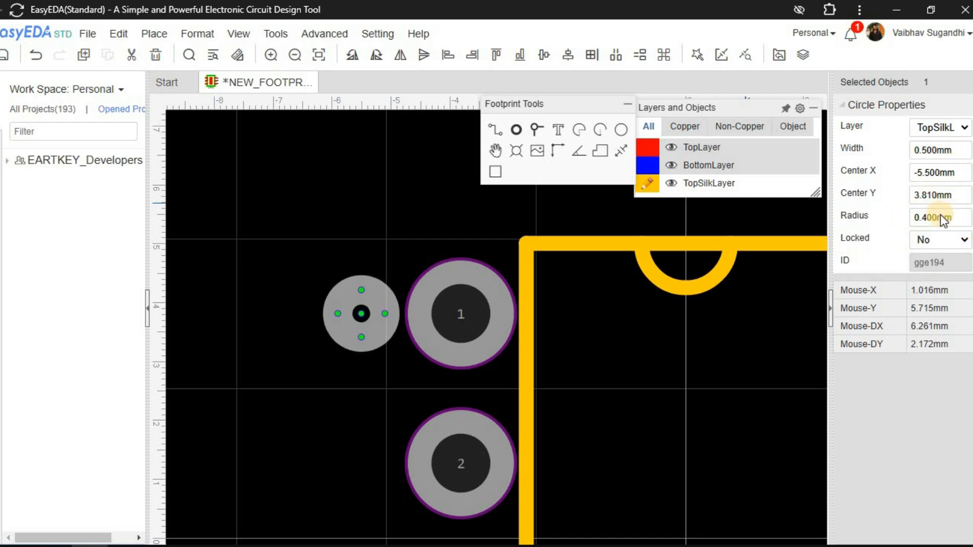
text(0.6)
key(Return)
click(941, 219)
text(0.3)
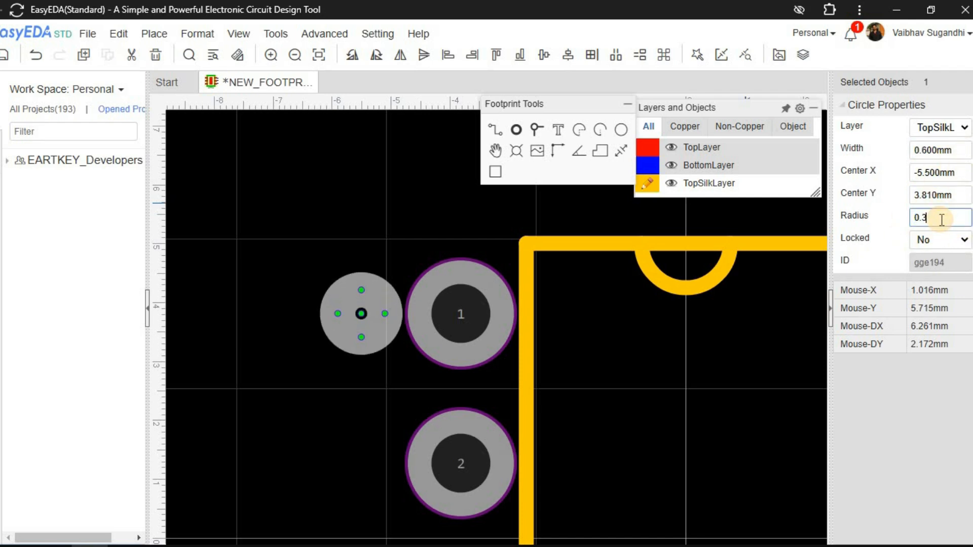
click(305, 266)
Change the shape of pad 1 to rectangular.
scroll(359, 285, down, 3)
click(471, 274)
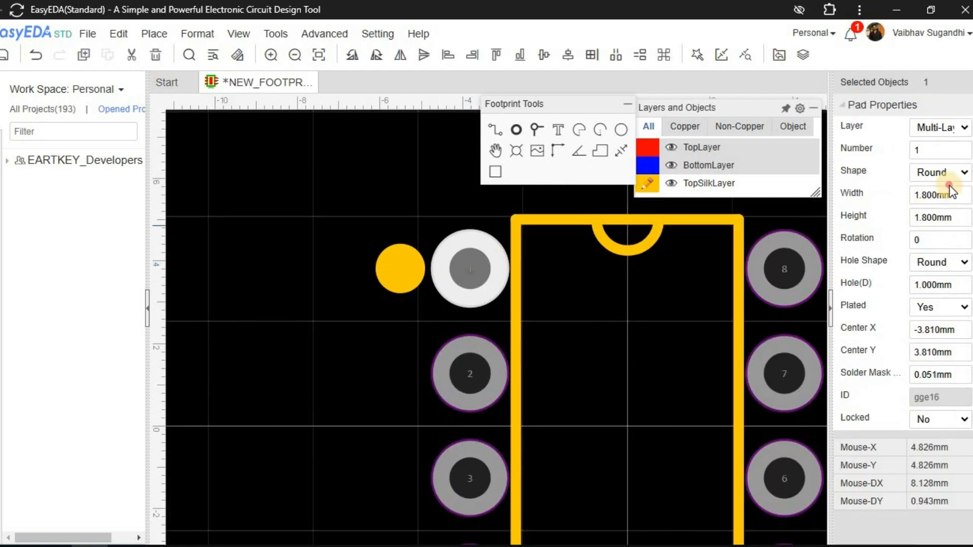
click(934, 169)
click(928, 207)
click(482, 282)
scroll(315, 374, down, 2)
click(315, 373)
scroll(383, 385, down, 3)
right_drag(383, 384, 454, 345)
click(350, 364)
right_drag(581, 330, 594, 314)
scroll(594, 324, up, 3)
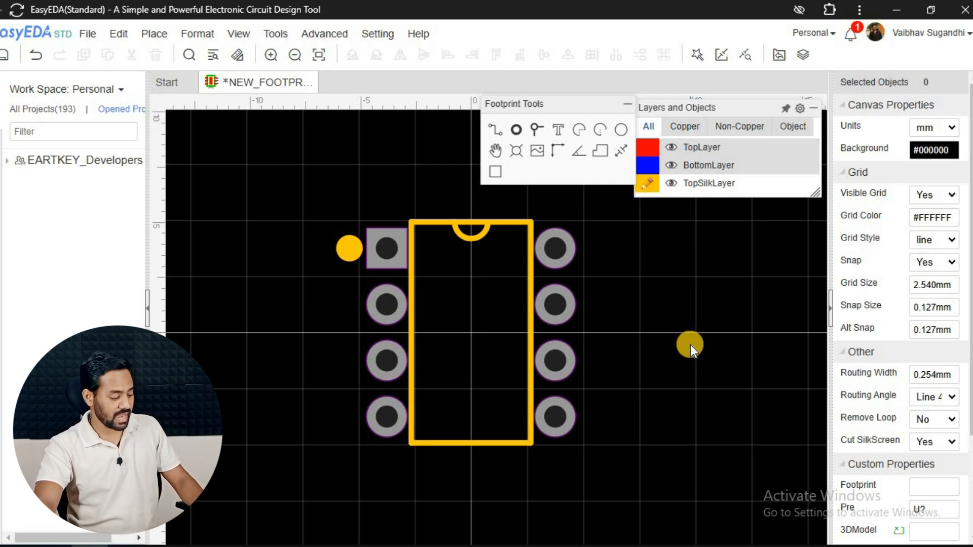
Start saving the footprint with the title PDIP_08 and the tag DIP.
key(ctrl+s)
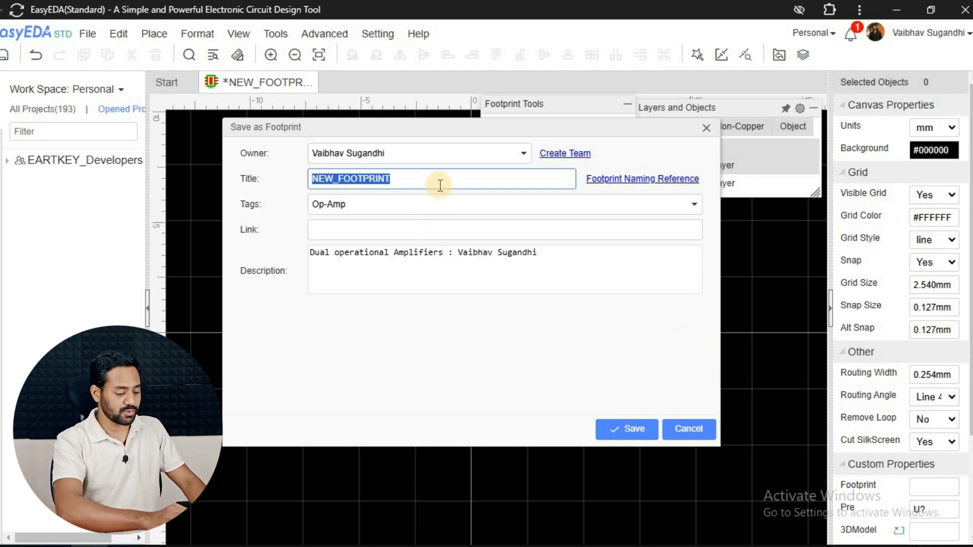
text(PDIP_08)
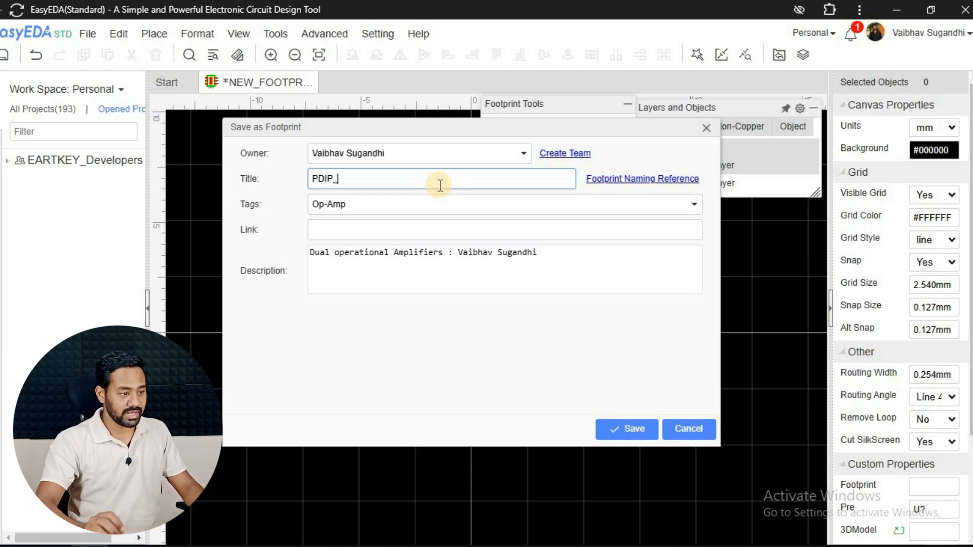
click(392, 209)
text(DIP)
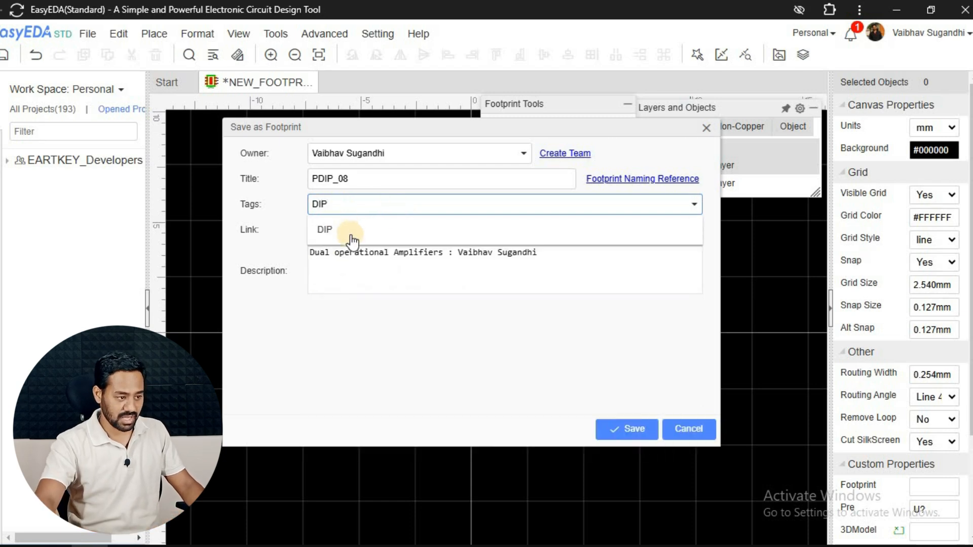
click(345, 229)
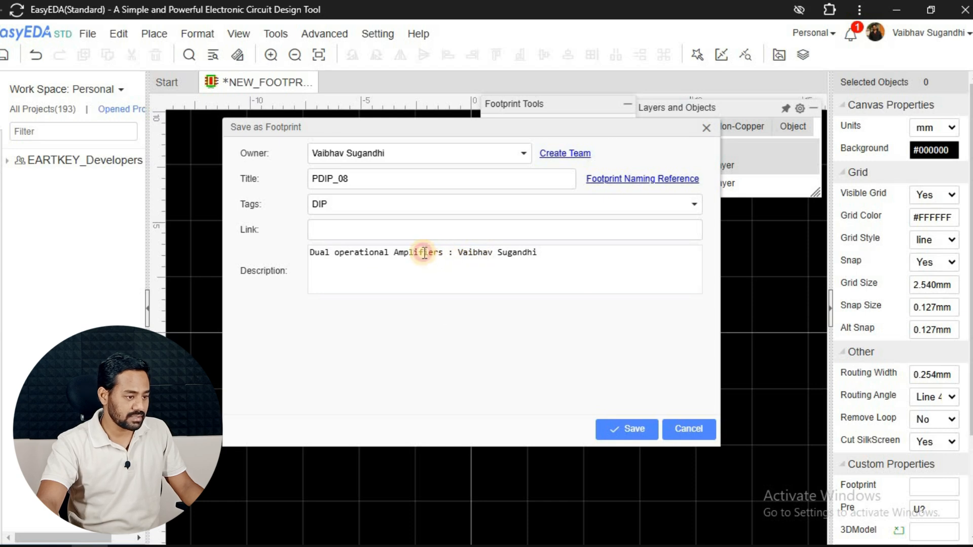
Replace the description text before the author's name with "Plastic Dual Inline Package with 8 pins" and save the footprint.
drag(424, 252, 267, 249)
text(P)
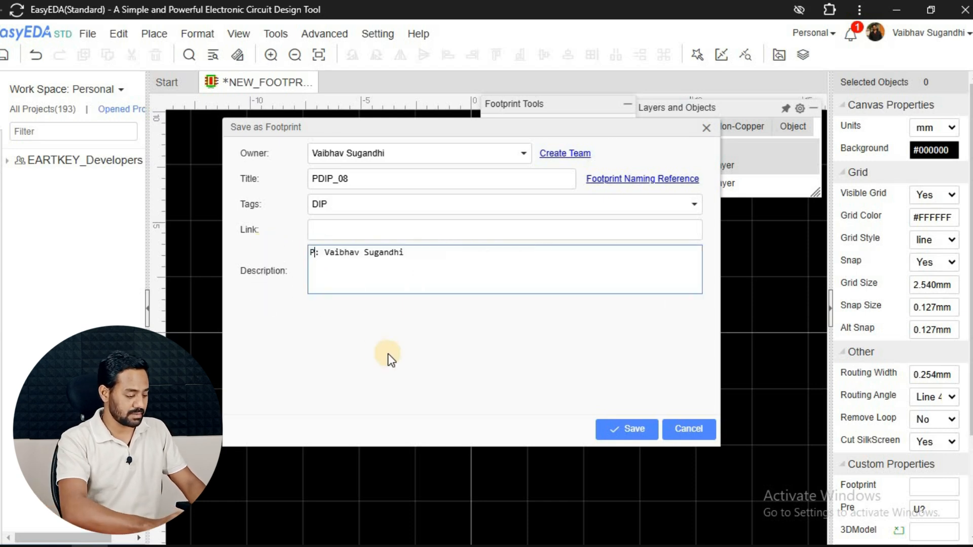
text(lastic D)
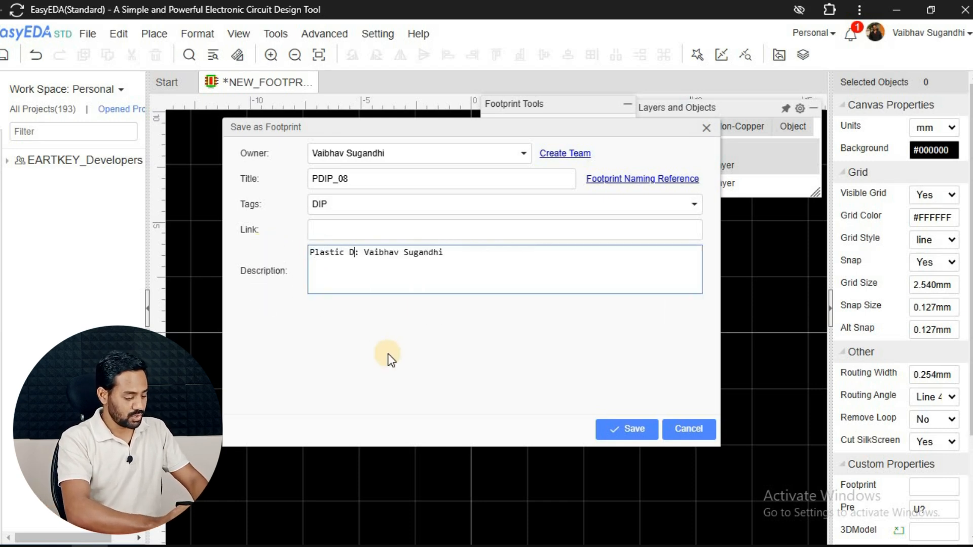
text(ual Inp)
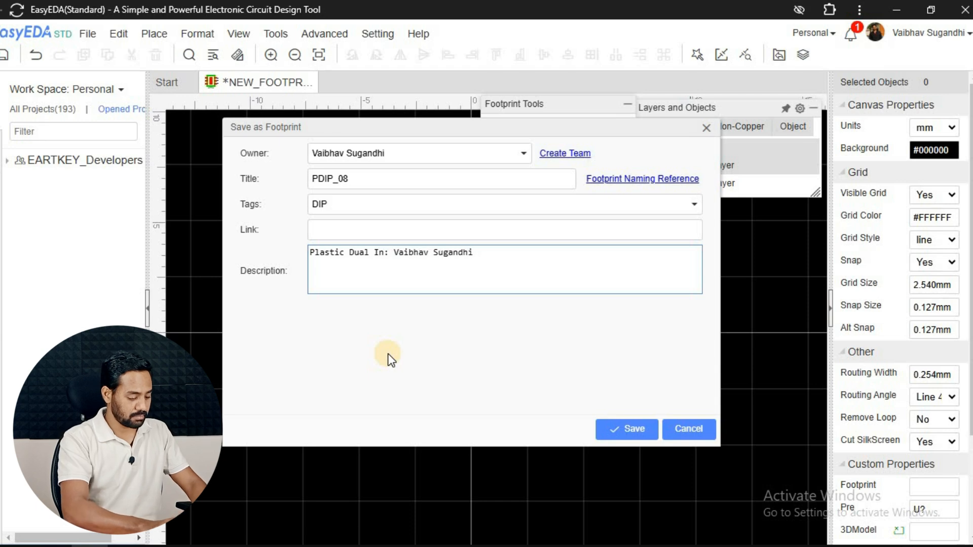
text(ine Package)
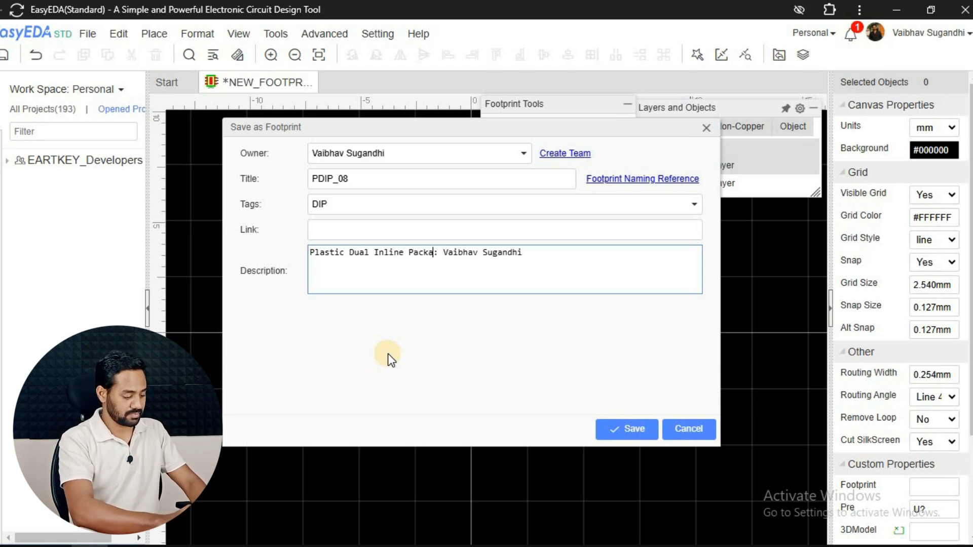
text( with)
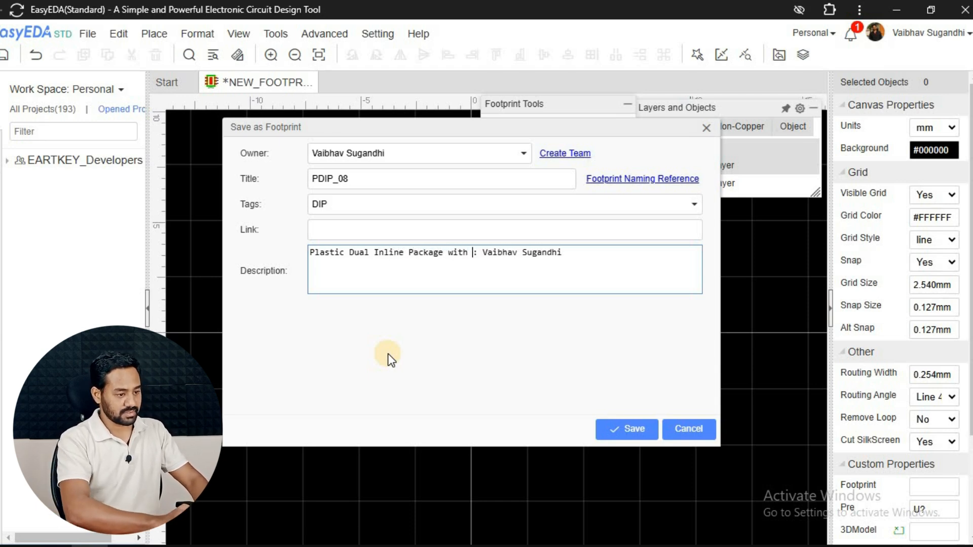
text( 8 pin)
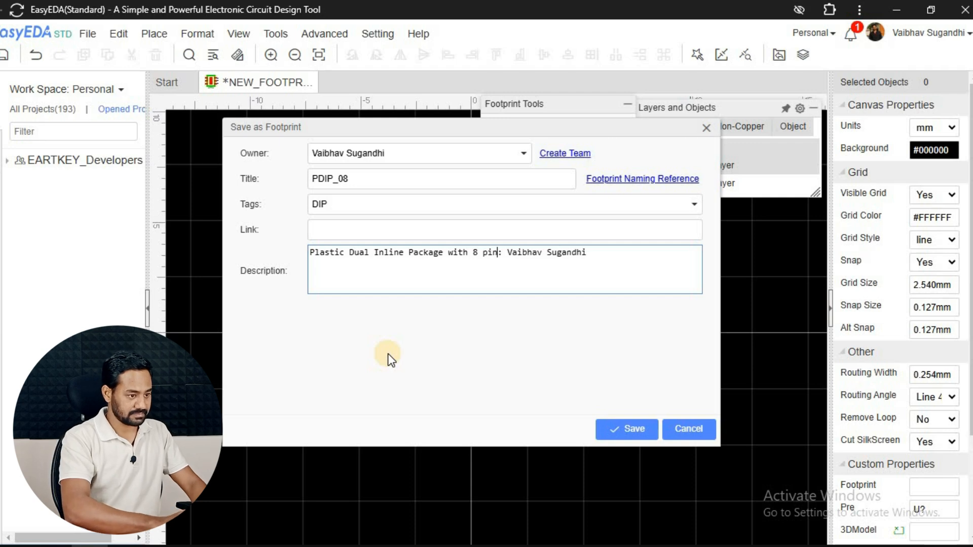
text(s)
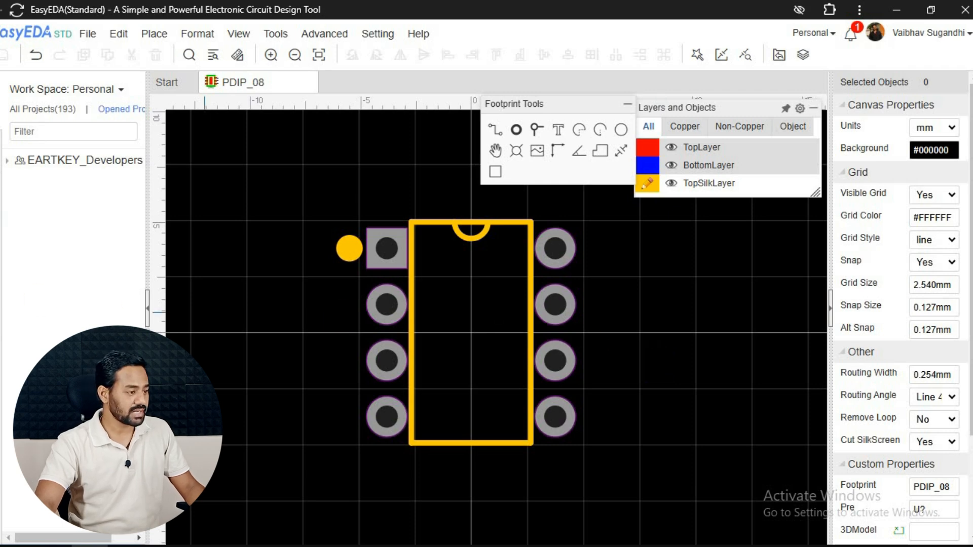
Open the LM358AP symbol from the workspace library for editing.
click(1, 232)
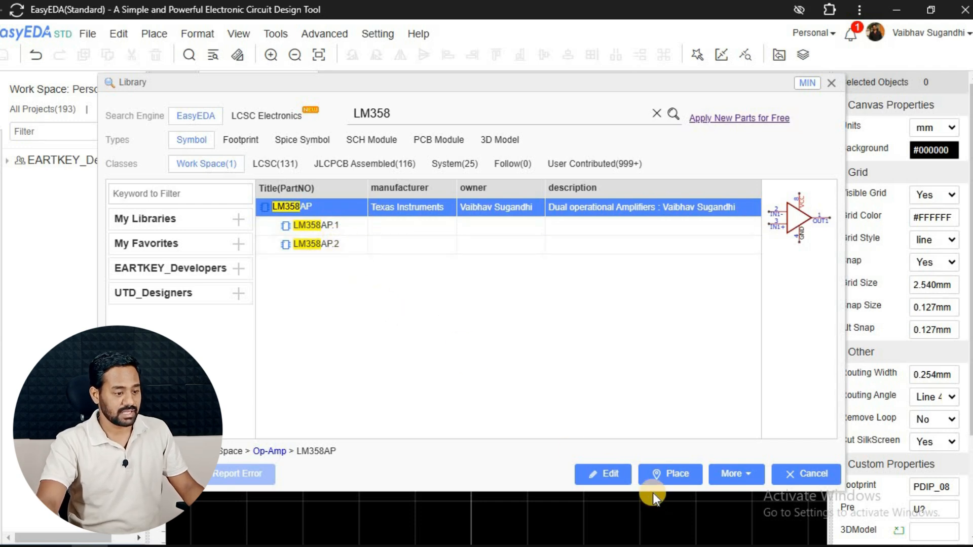
click(357, 209)
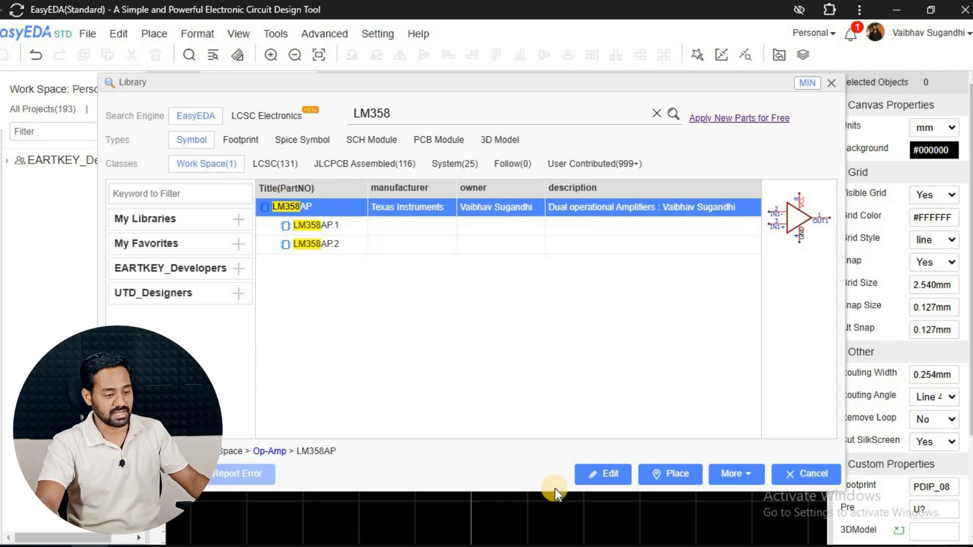
click(603, 474)
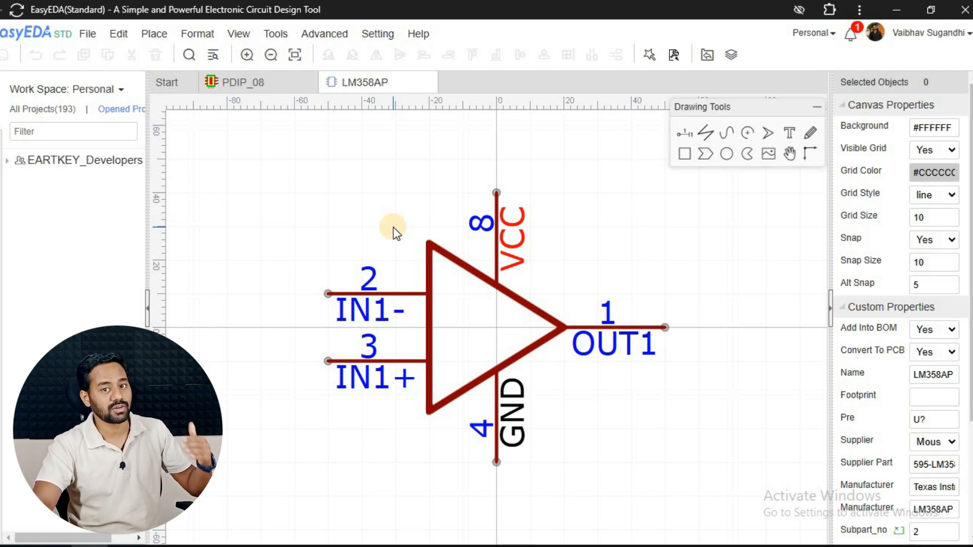
Open the footprint manager for the LM358AP symbol and search for the footprint PDIP_08.
click(934, 397)
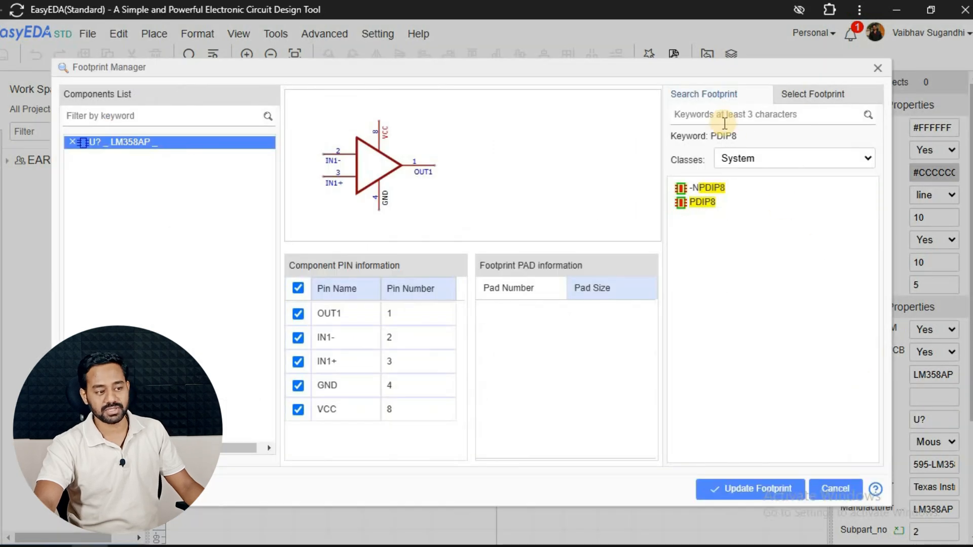
click(724, 114)
text(PU)
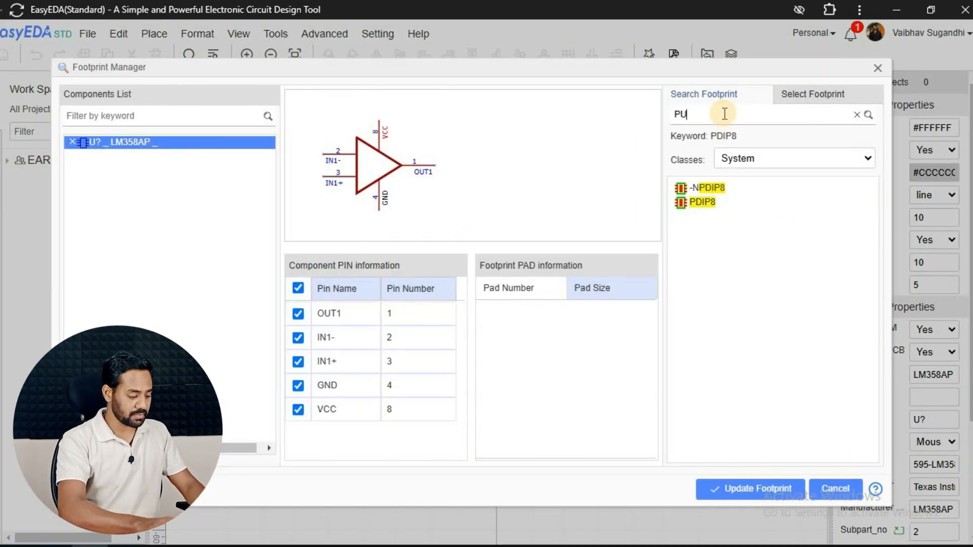
text(LM358APDIP)
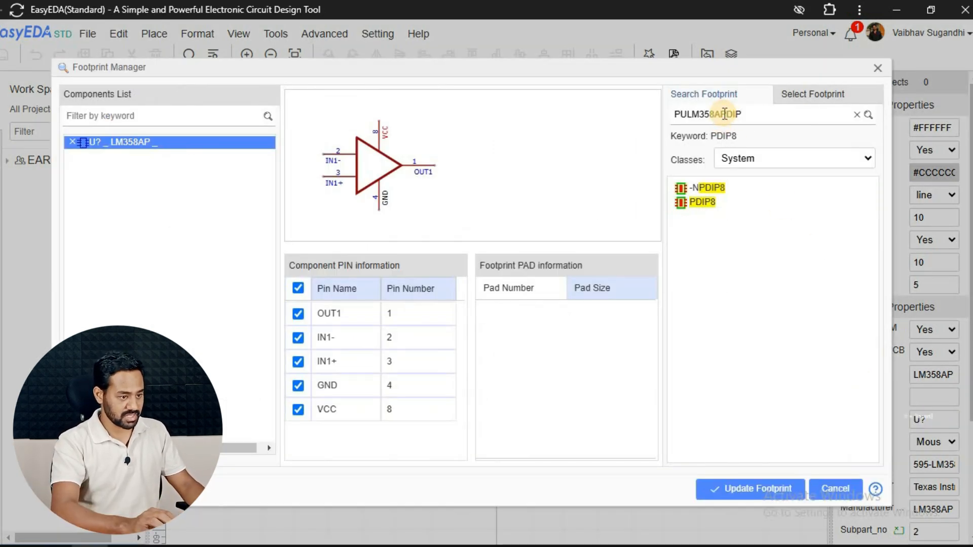
double_click(725, 113)
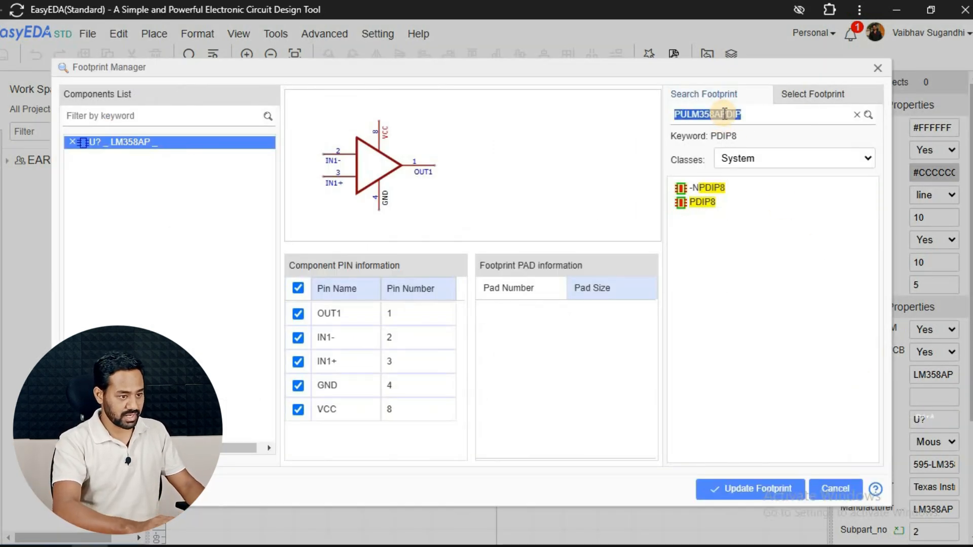
key(BackSpace)
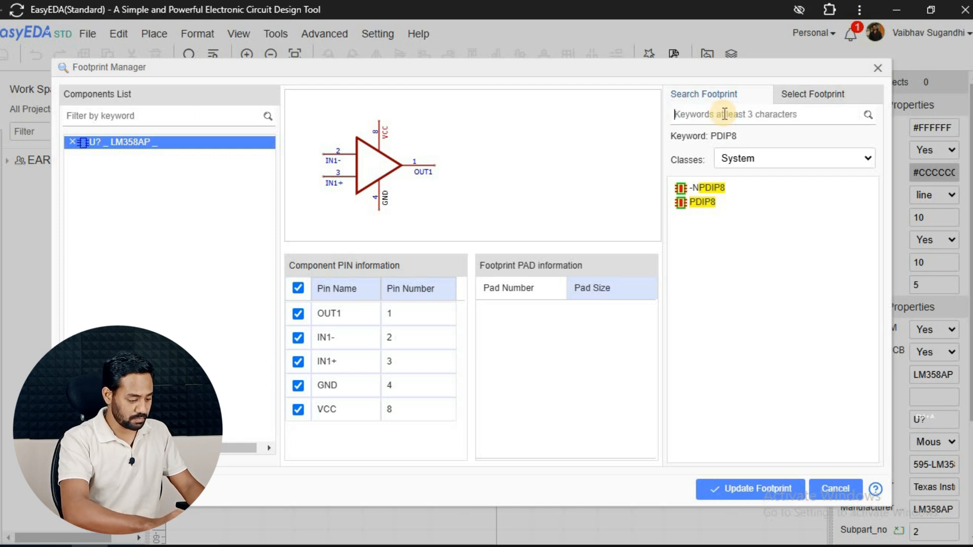
text(PDIP_08)
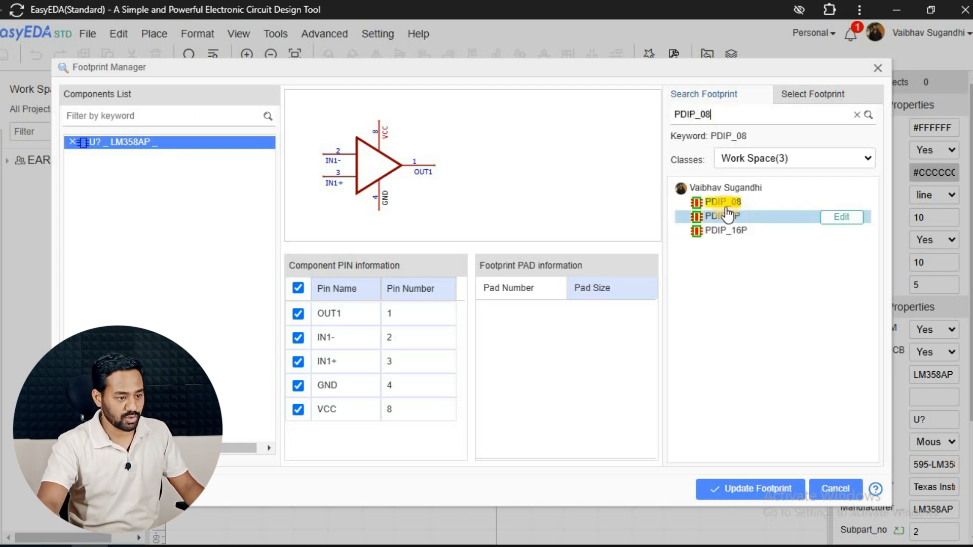
Assign the PDIP_08 footprint to the LM358AP symbol and save the symbol.
click(723, 202)
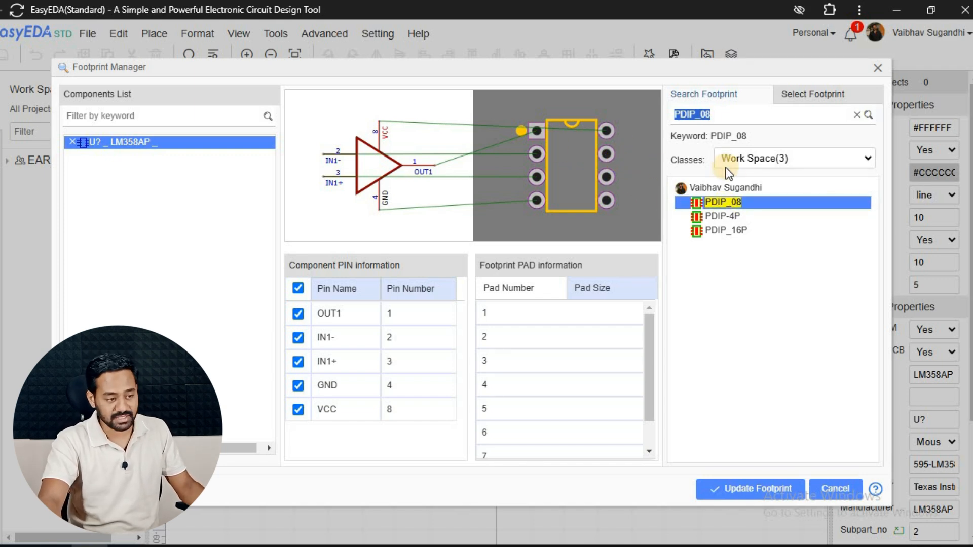
click(733, 203)
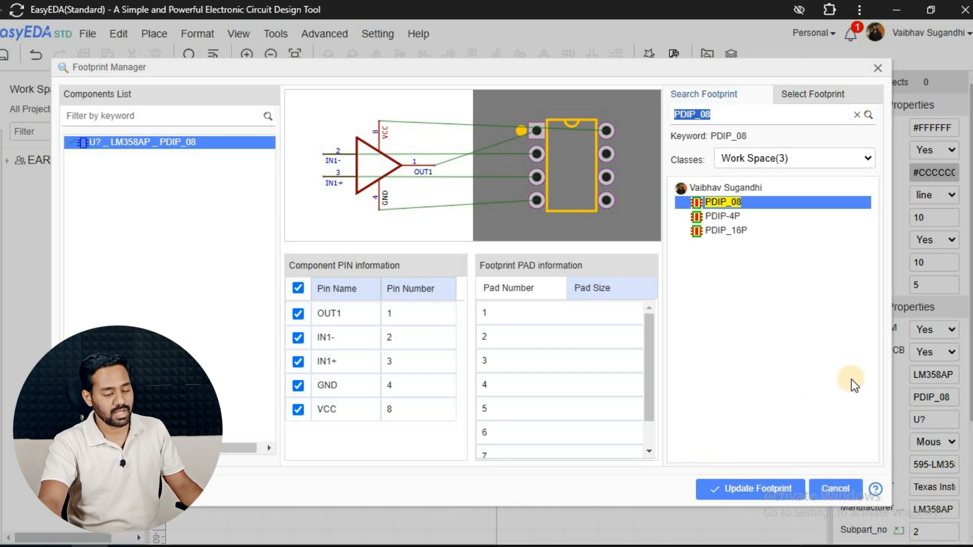
click(836, 489)
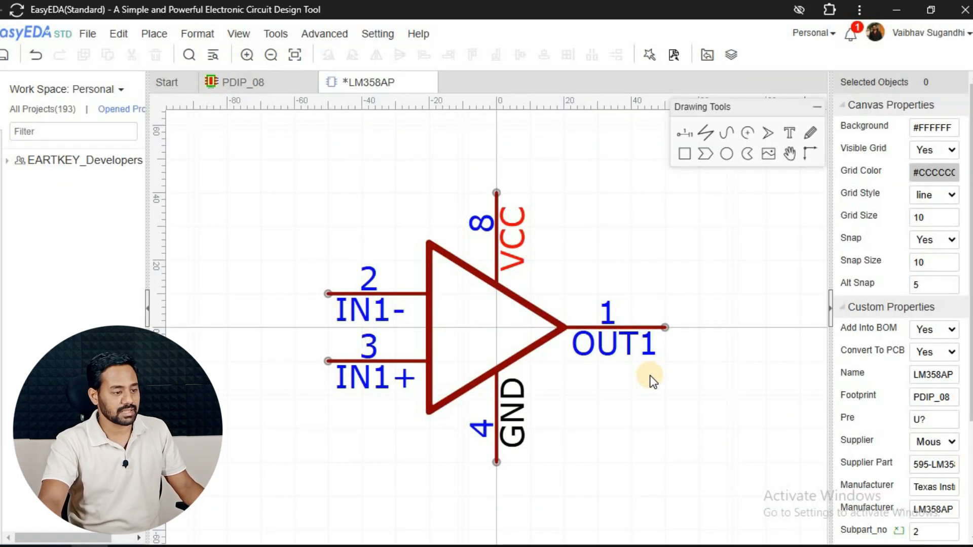
key(ctrl+s)
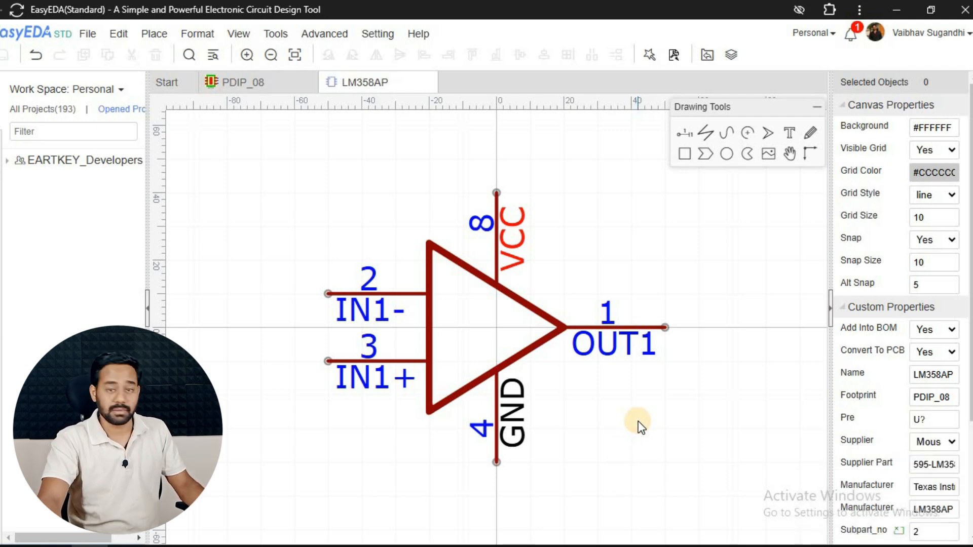
Examine the LM358AP entry in the library with its symbol and footprint previews.
click(1, 226)
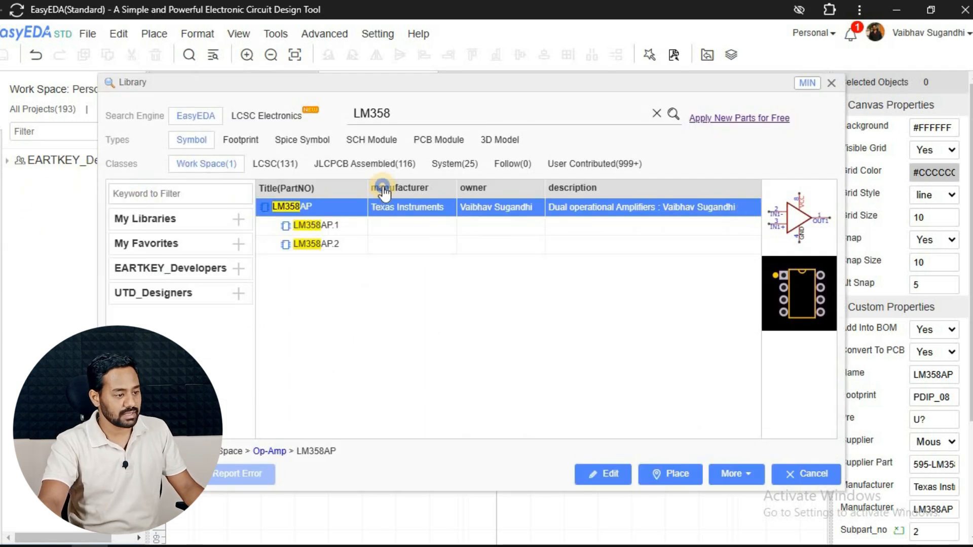
right_click(408, 193)
click(408, 193)
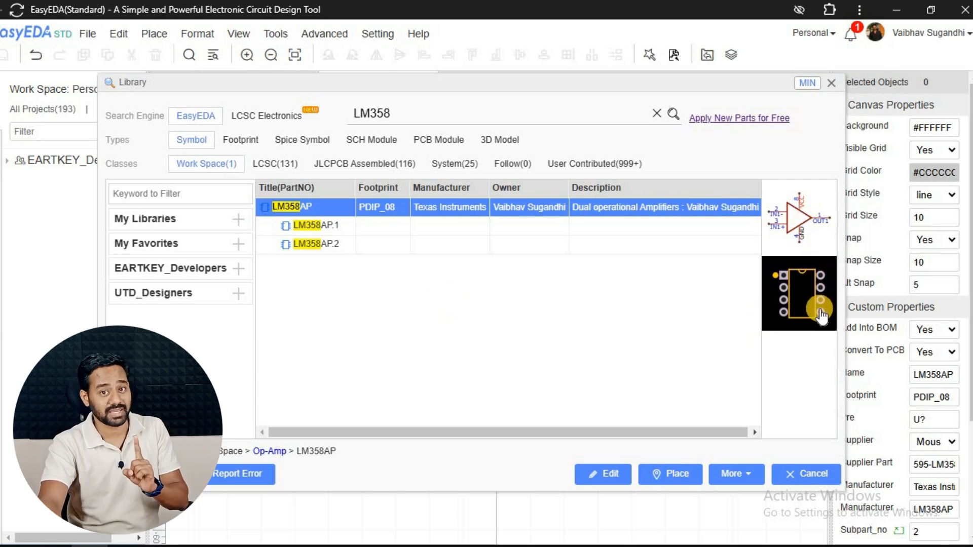
Preview the symbols of subparts LM358AP.1 and LM358AP.2 in the library, return to the LM358AP entry and close the library.
click(296, 225)
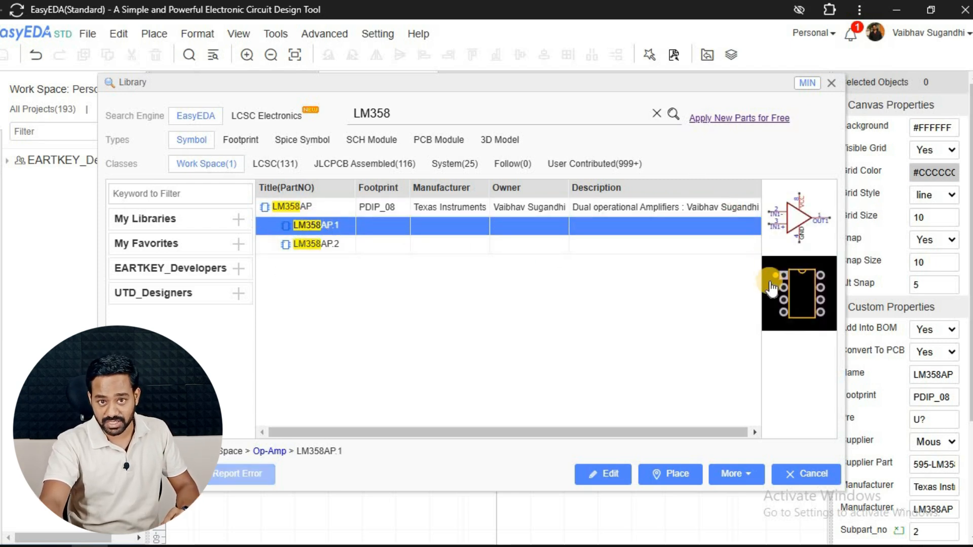
click(440, 245)
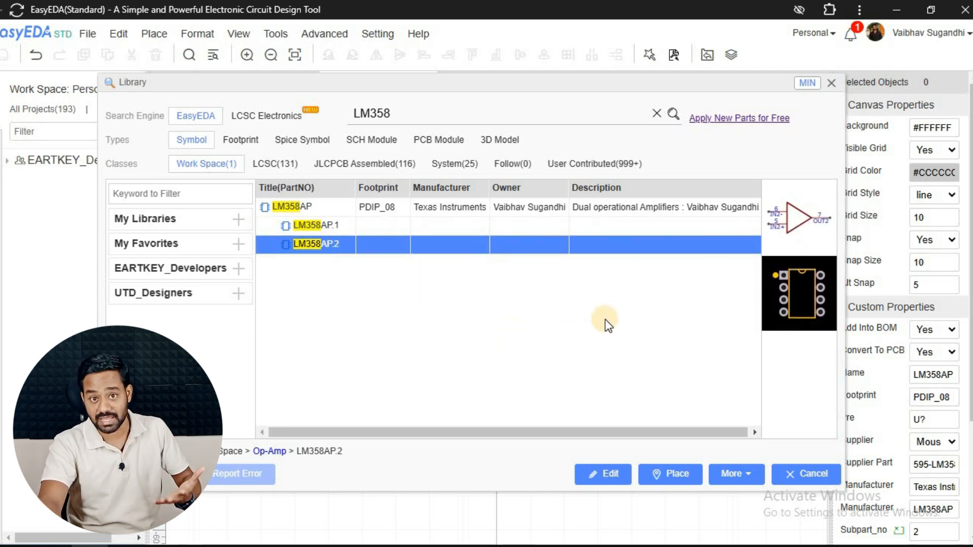
click(333, 208)
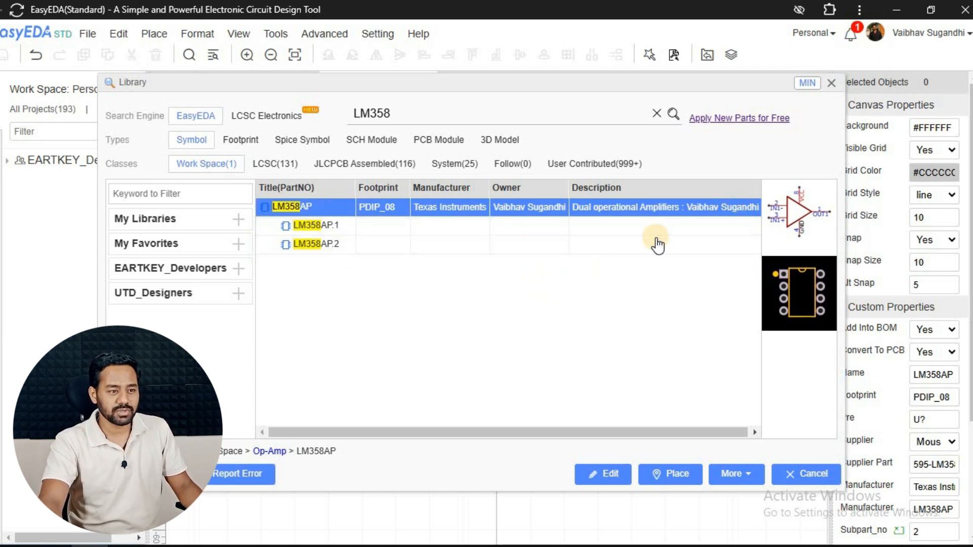
click(832, 84)
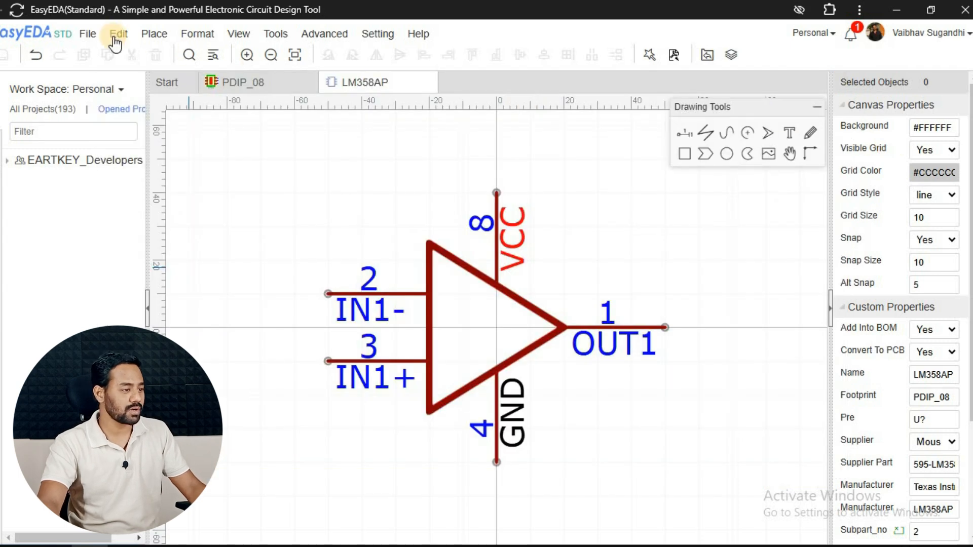
Create a new blank schematic for testing the LM358AP part.
click(90, 36)
mouse_move(203, 51)
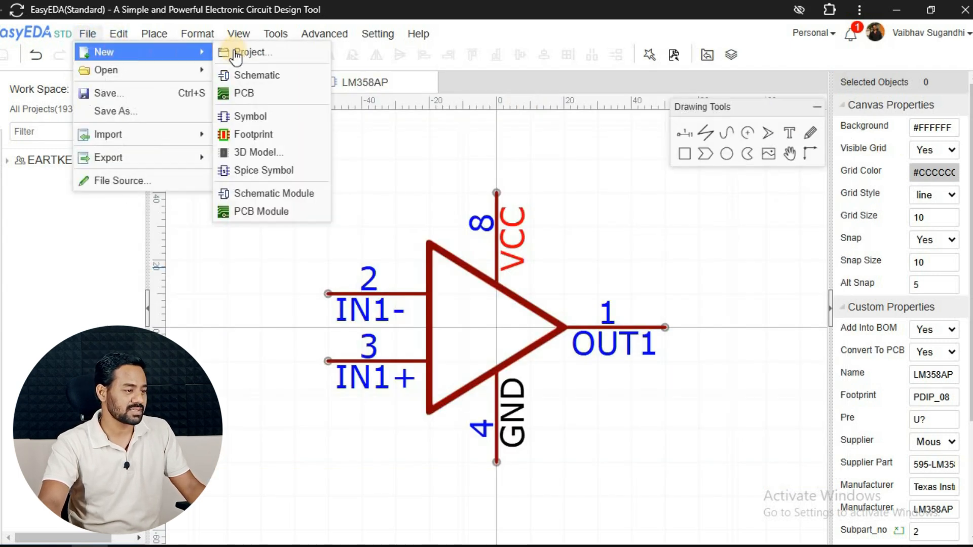
click(257, 74)
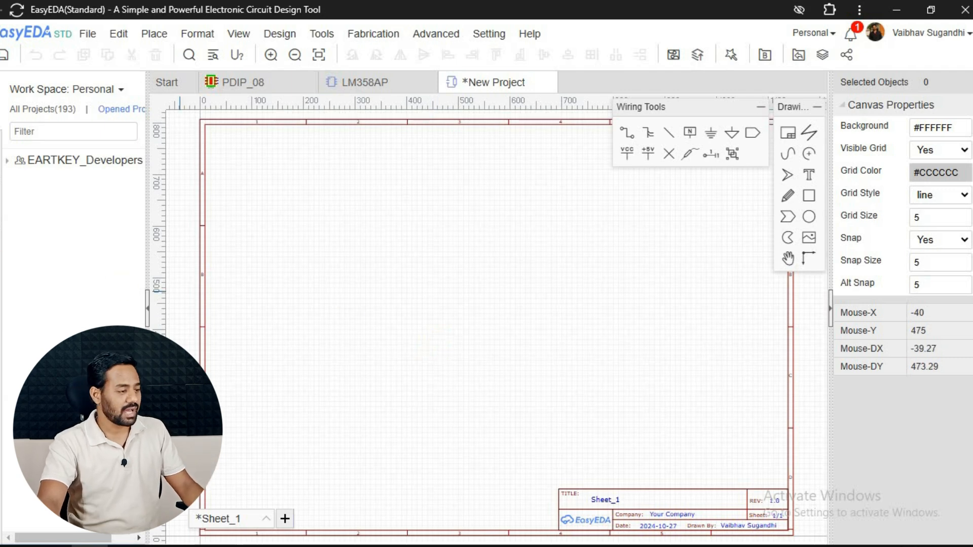
Place the complete LM358AP from the workspace library on the sheet, with its second op-amp part beside the first.
click(3, 267)
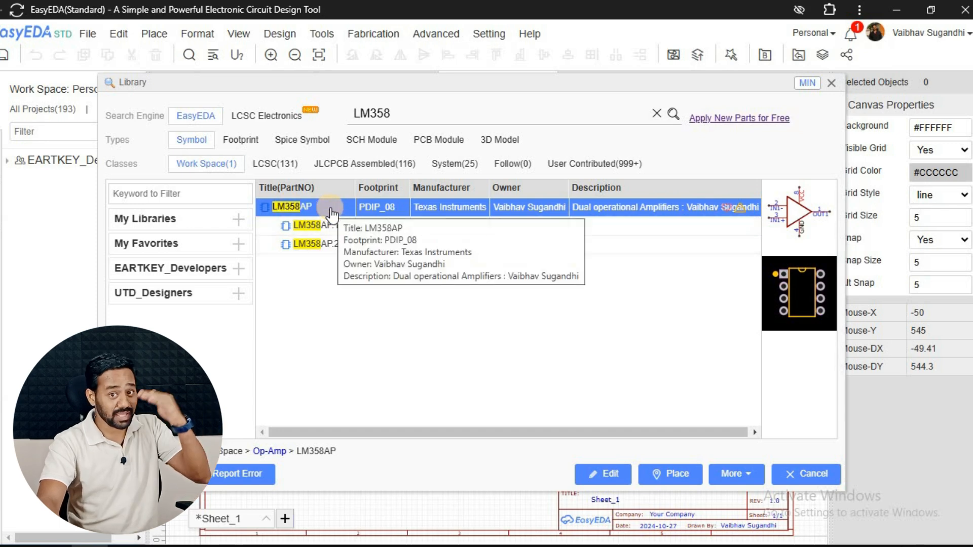
click(331, 228)
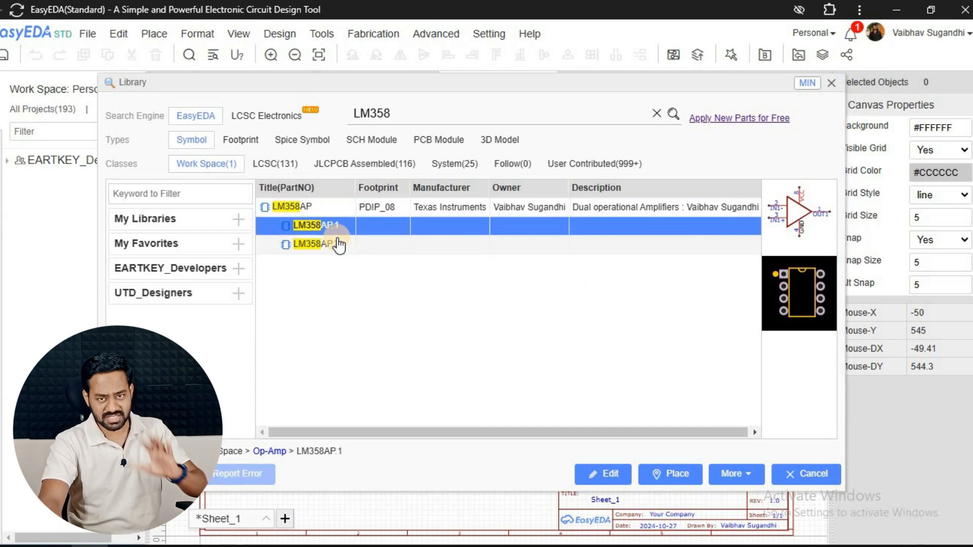
click(317, 207)
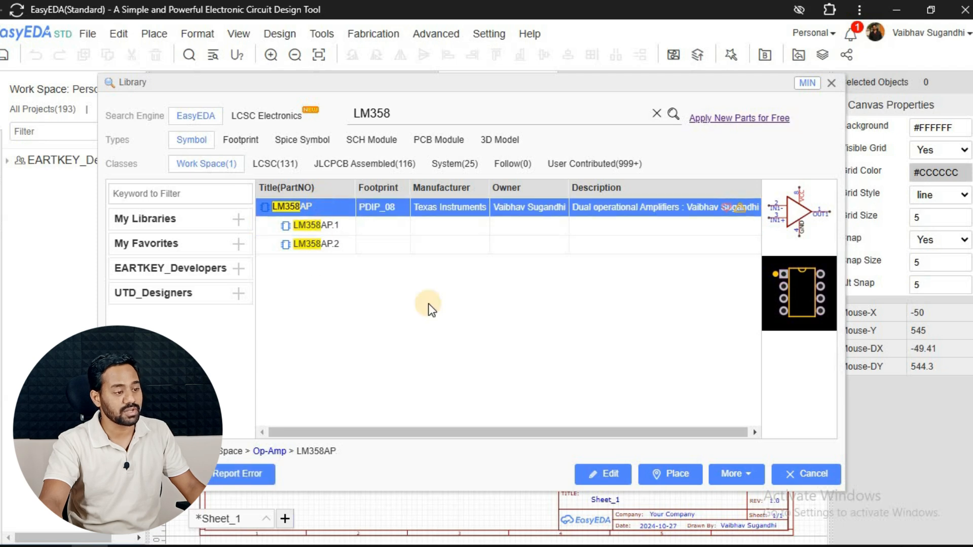
click(674, 473)
scroll(410, 281, up, 5)
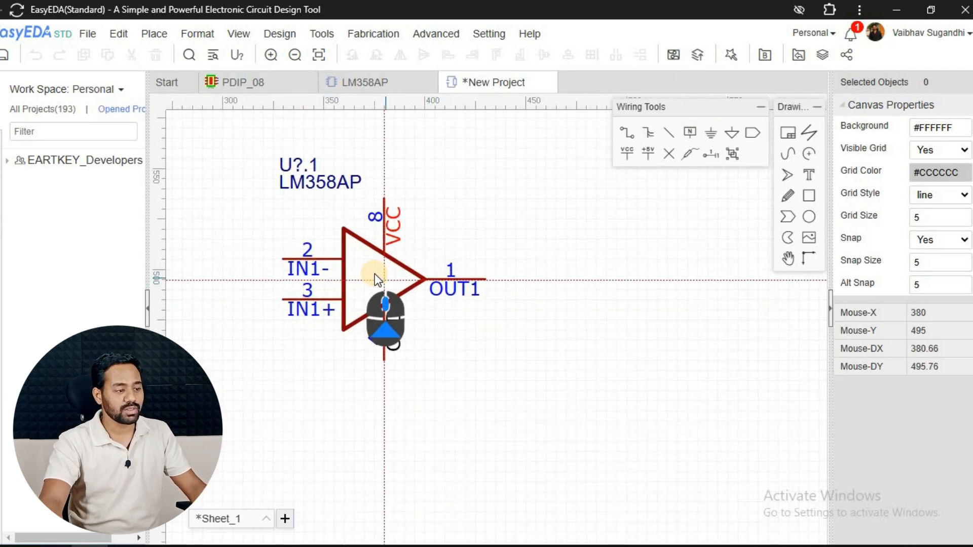
click(376, 274)
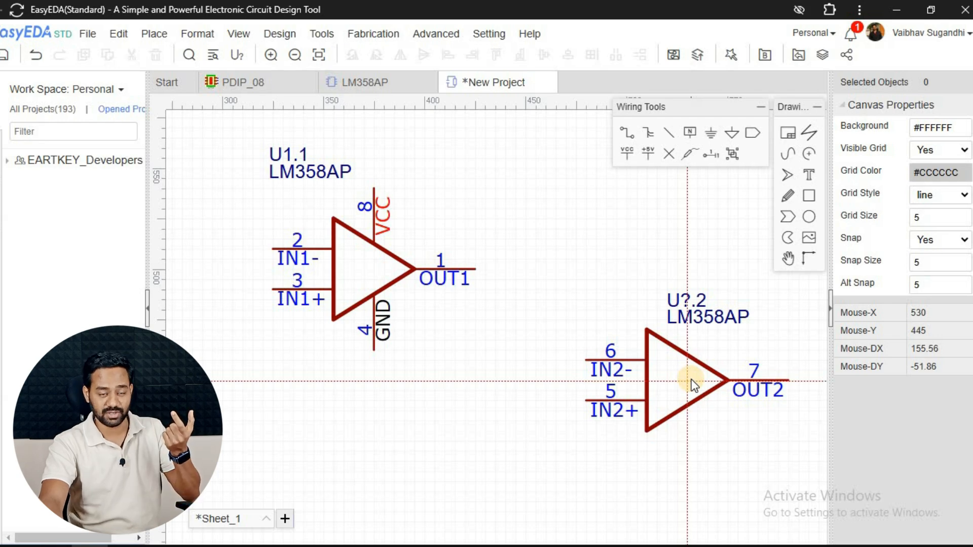
click(619, 271)
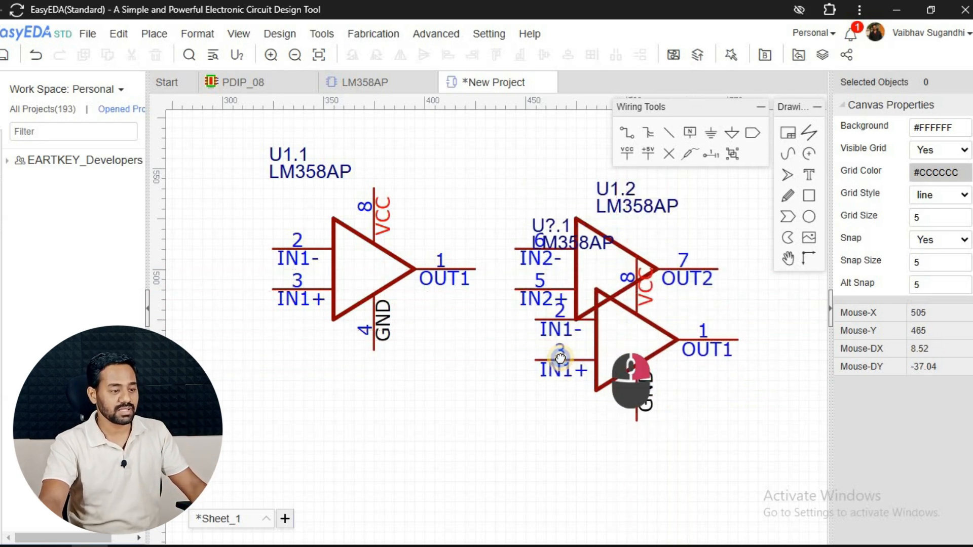
Place both op-amp parts of a second LM358AP side by side below the first pair and end placement.
scroll(560, 358, down, 3)
scroll(511, 327, up, 3)
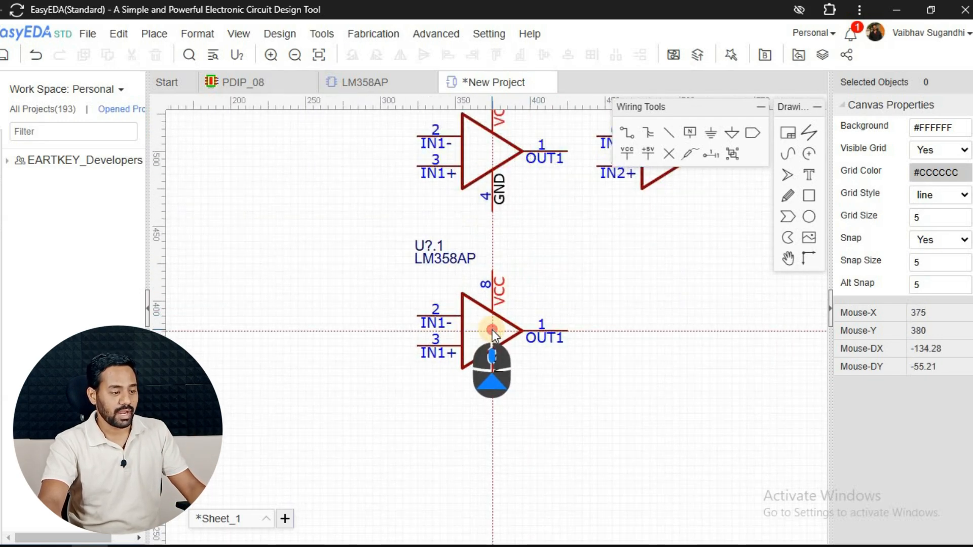
click(492, 330)
click(691, 341)
scroll(613, 415, down, 3)
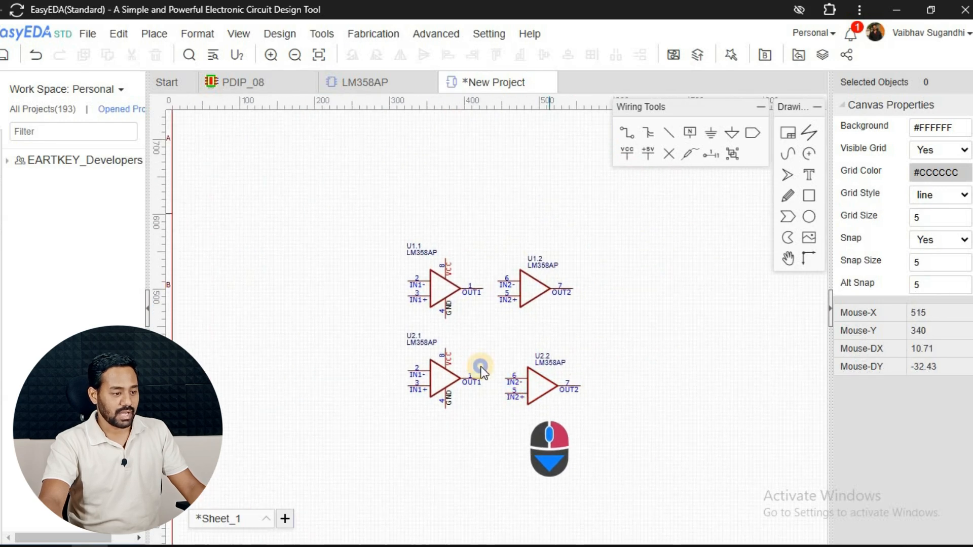
Examine how the placed op-amp parts are paired as U1.1 with U1.2 and U2.1 with U2.2, checking their properties.
scroll(481, 372, up, 3)
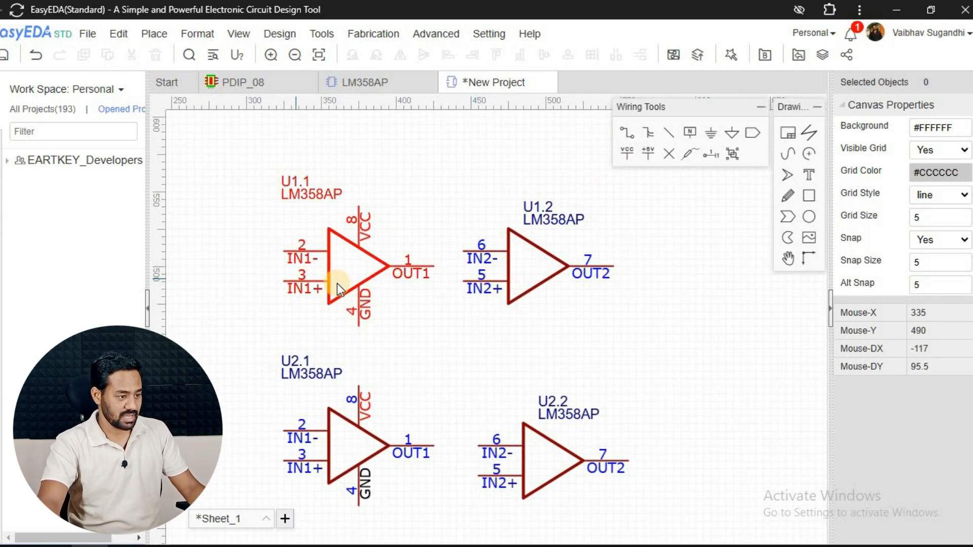
click(355, 268)
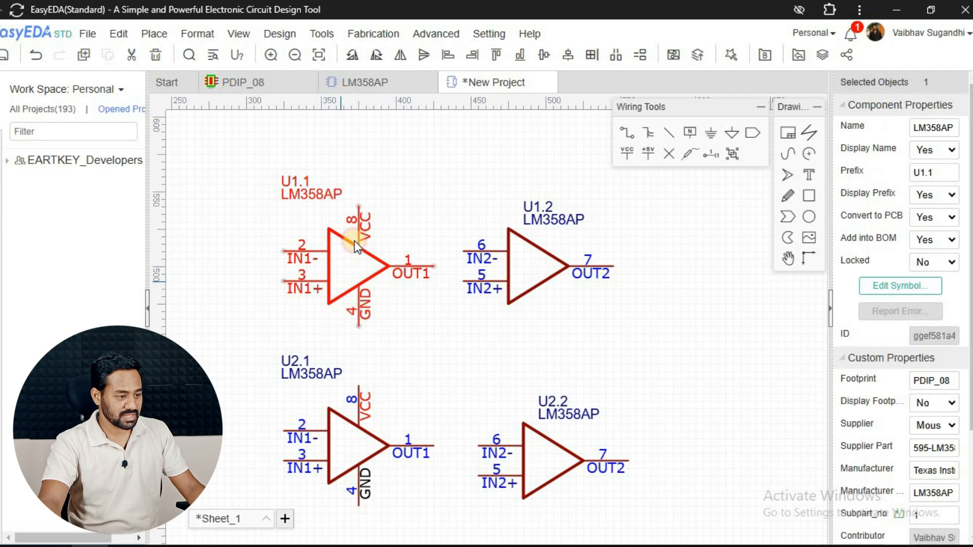
click(520, 264)
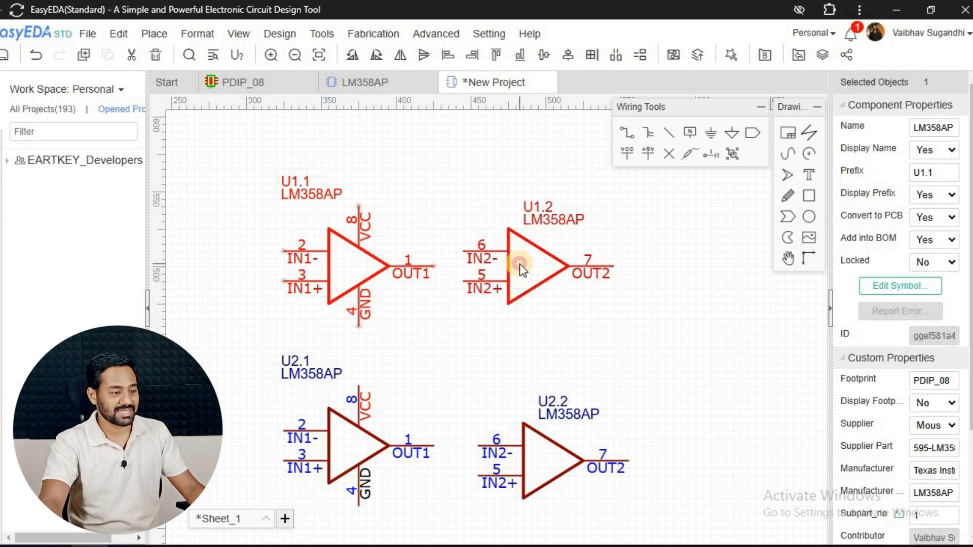
ctrl+click(383, 259)
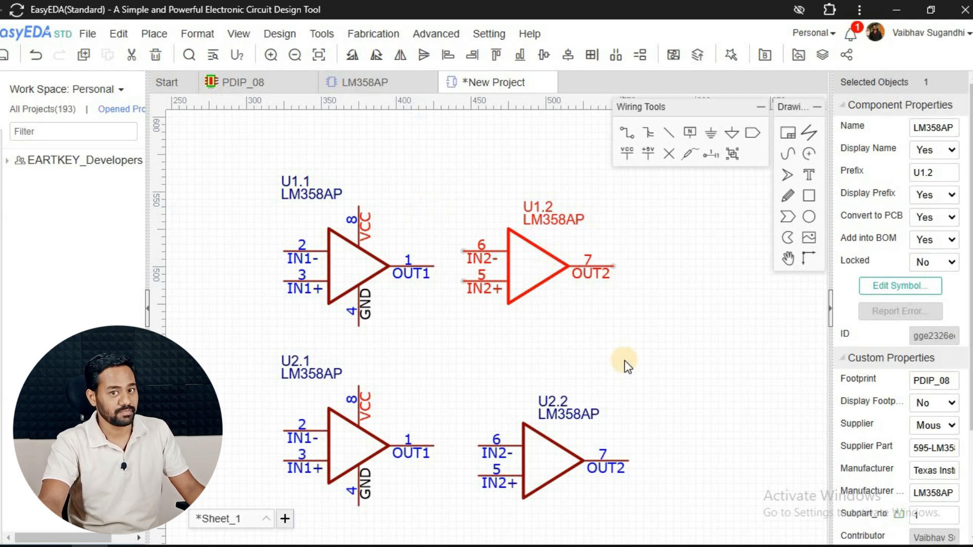
right_drag(572, 359, 579, 277)
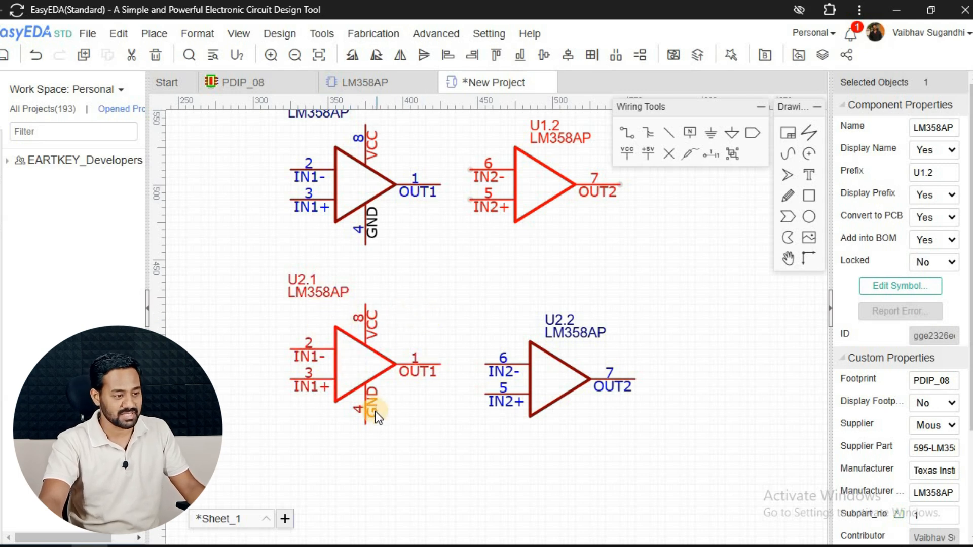
click(577, 377)
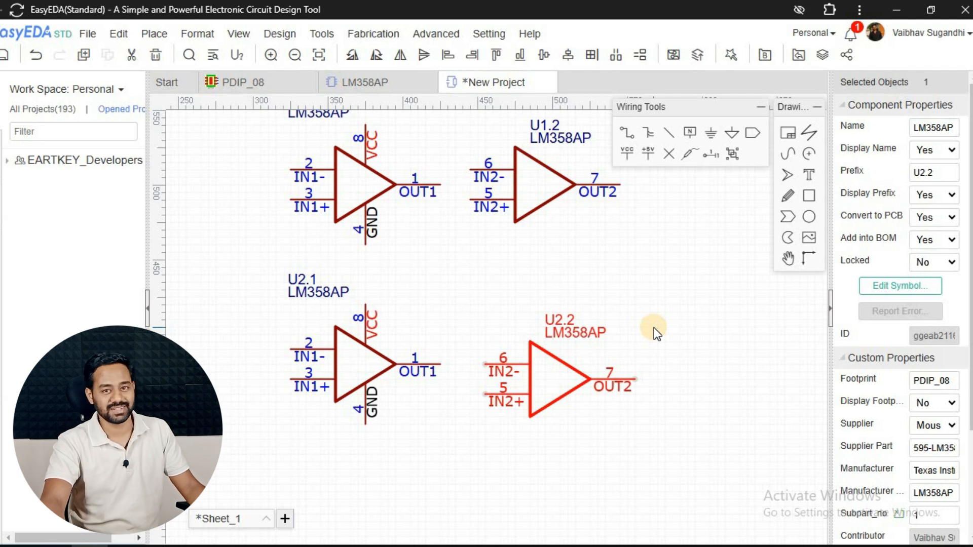
right_drag(653, 328, 634, 384)
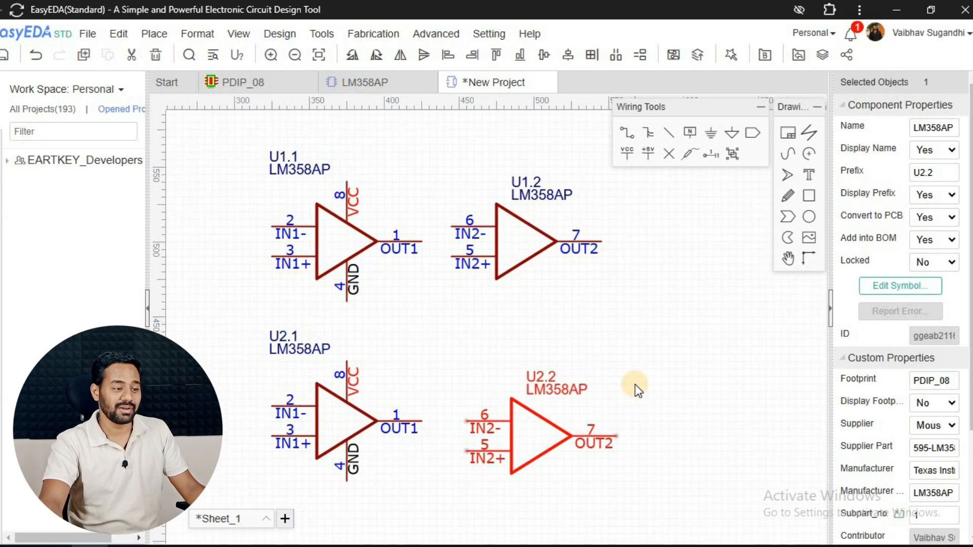